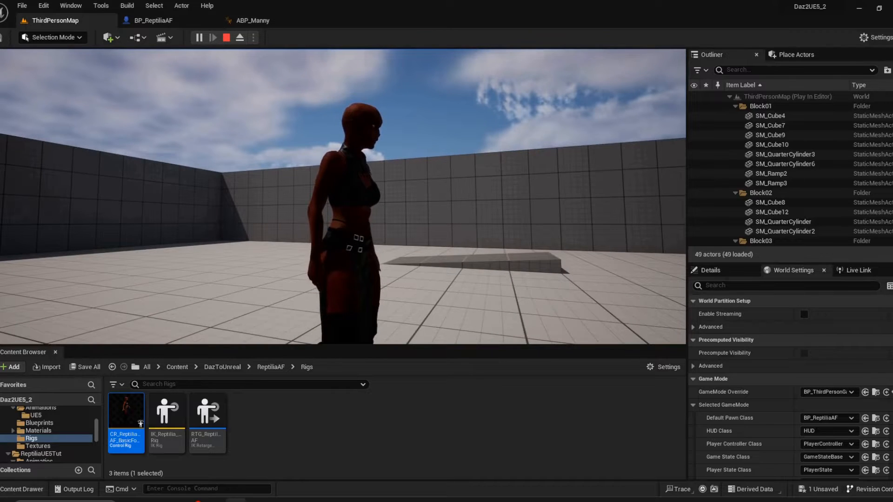
- Run the Reptilia character around the third-person level to preview its movement
key(a)
key(w)
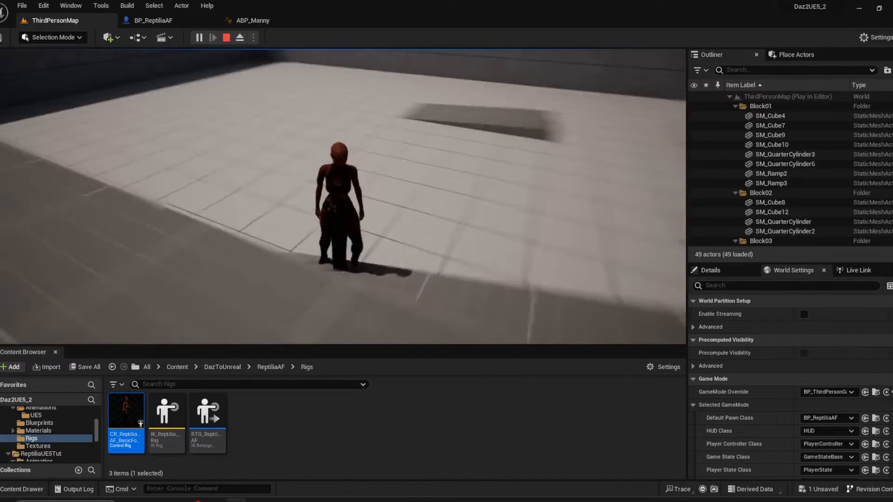
key(w)
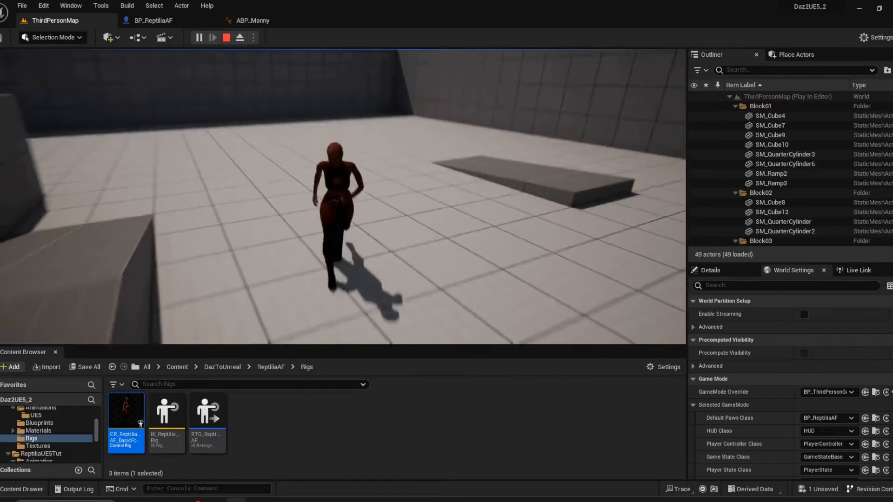
key(w)
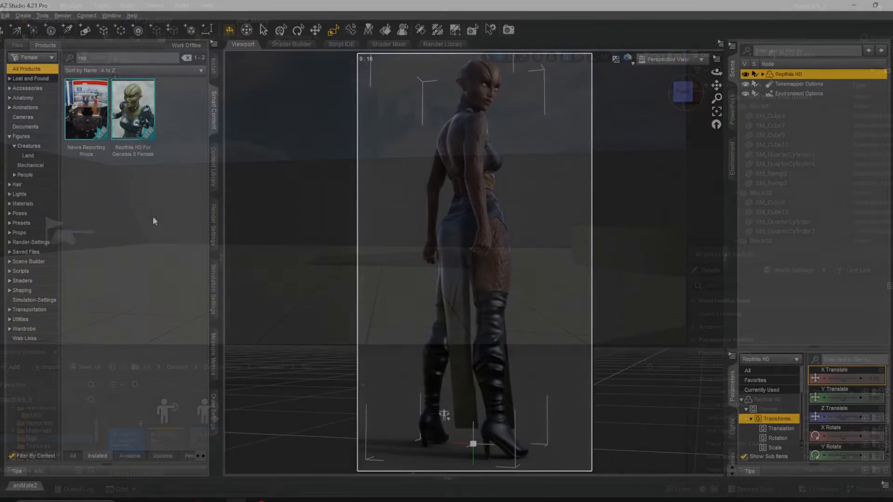
- Open the Daz to Unreal export for Repthila HD and choose Unreal Engine 5.2 for the plugin installer
mouse_move(124, 130)
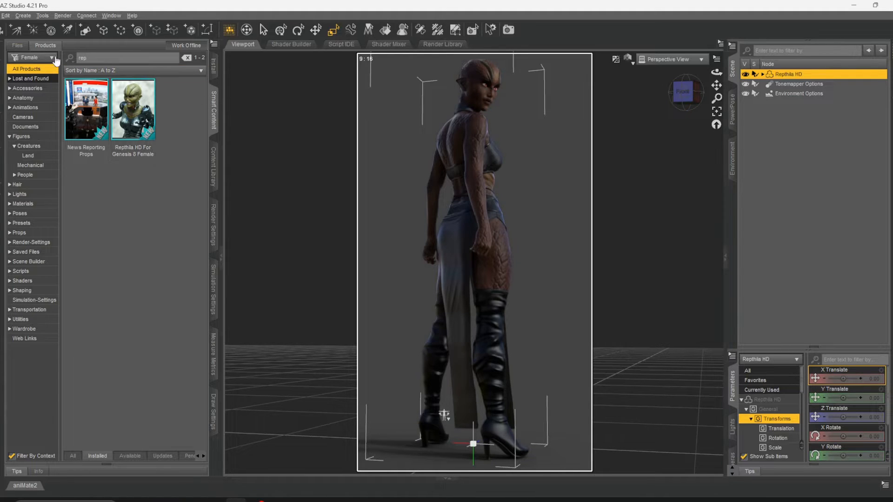
click(2, 15)
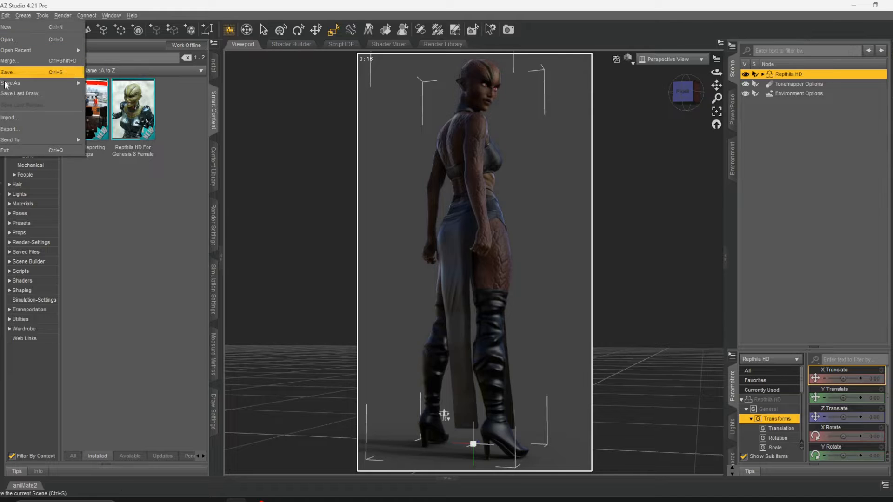
mouse_move(13, 141)
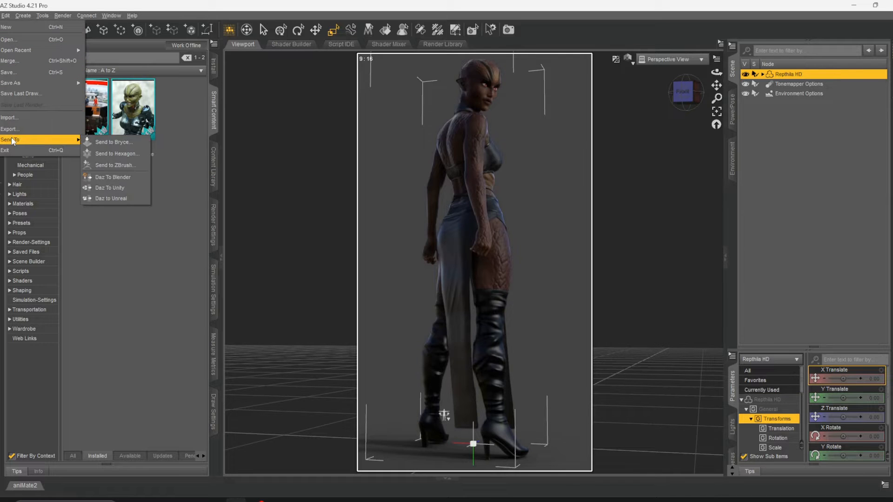
click(107, 199)
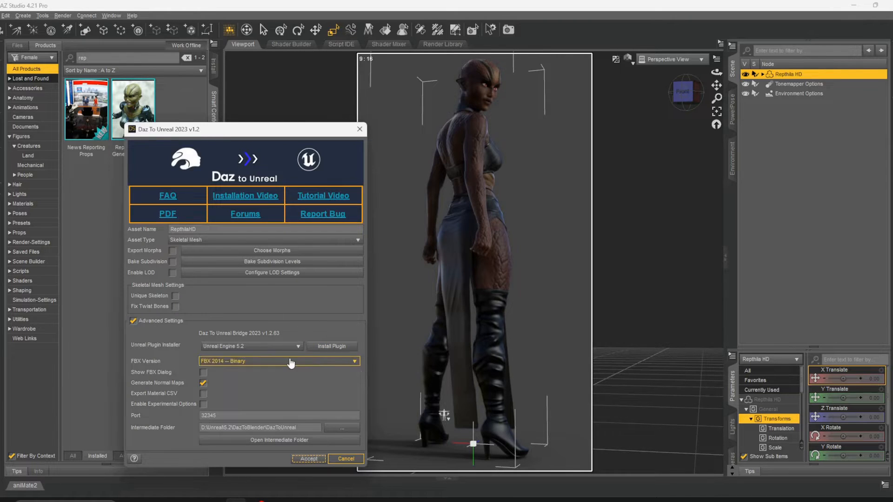
click(288, 347)
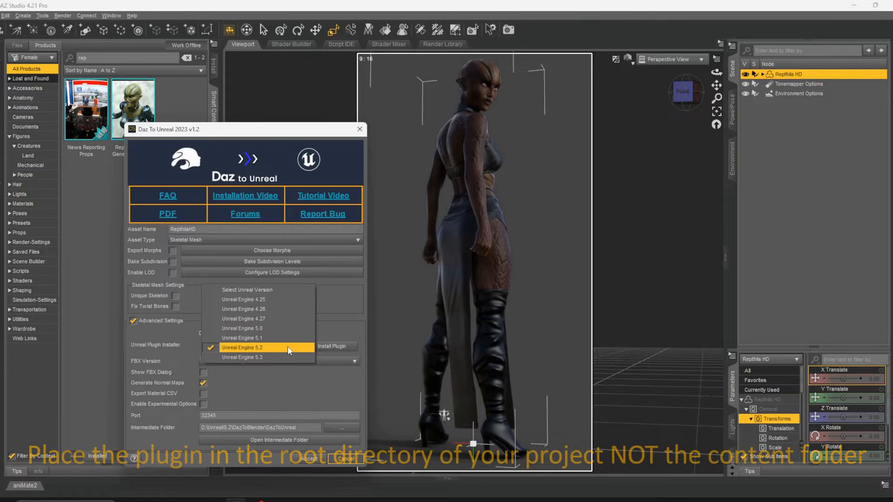
click(287, 347)
- Install the bridge plugin into the project's root folder, D:/Unreal/5.2/DazToBlender/DazToUnreal
click(331, 346)
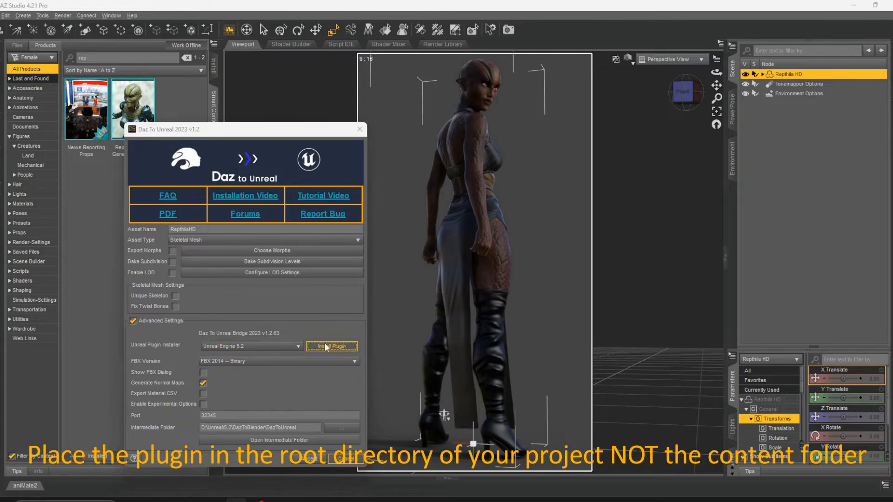
click(179, 292)
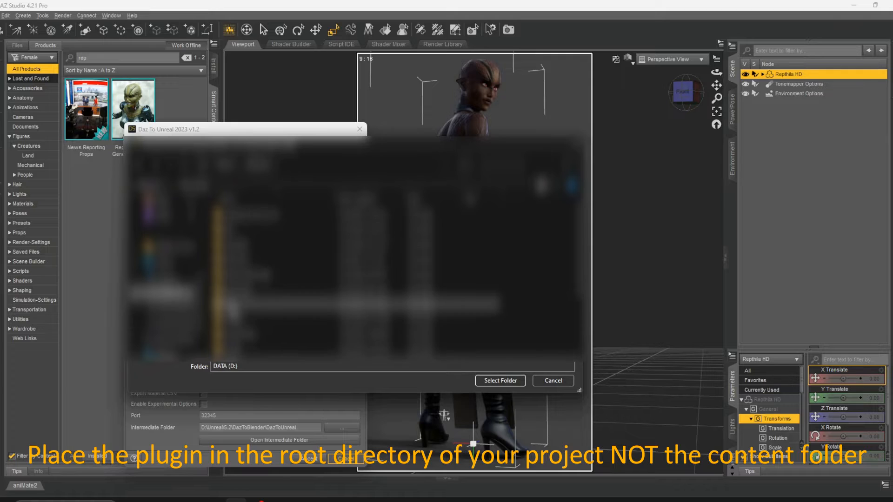
scroll(246, 309, down, 3)
double_click(241, 335)
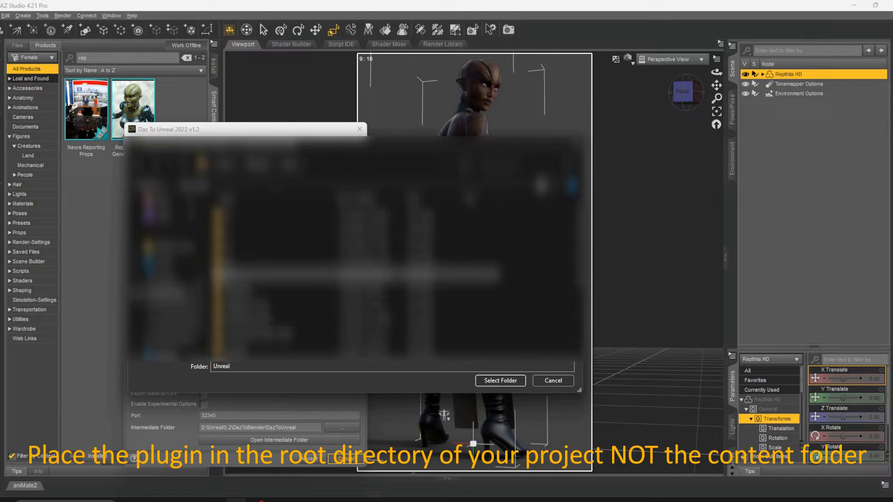
double_click(242, 244)
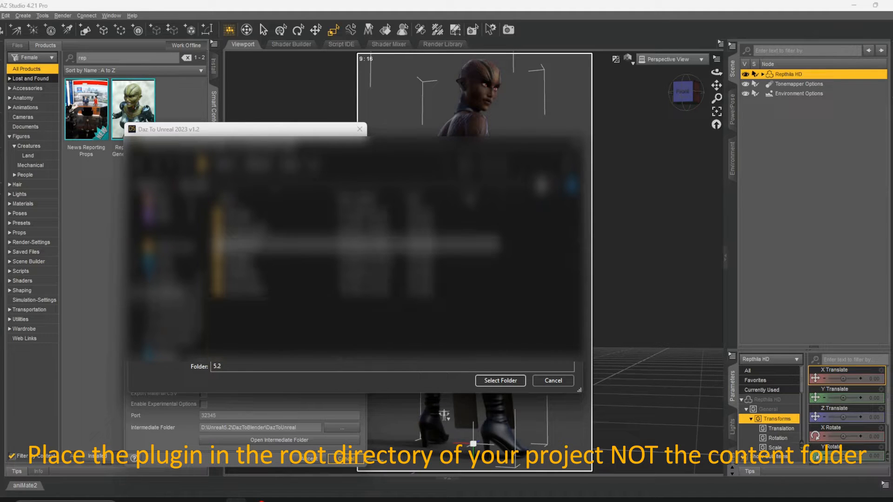
double_click(233, 274)
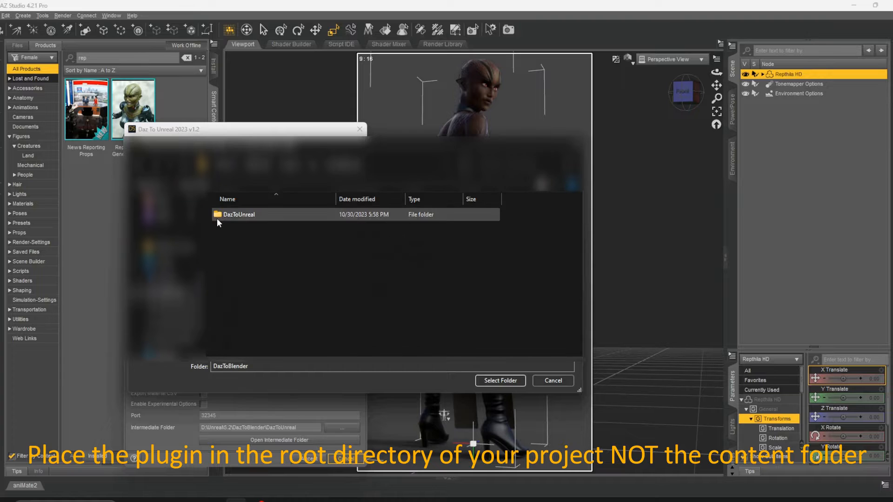
click(216, 218)
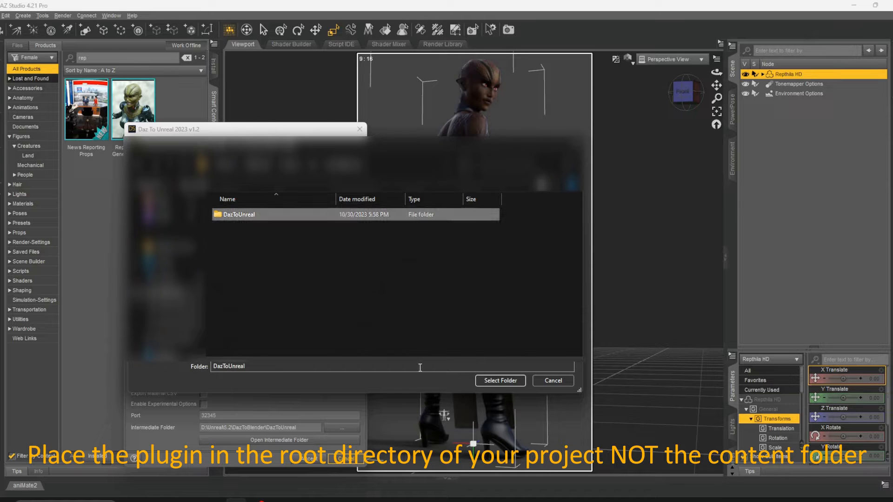
click(504, 382)
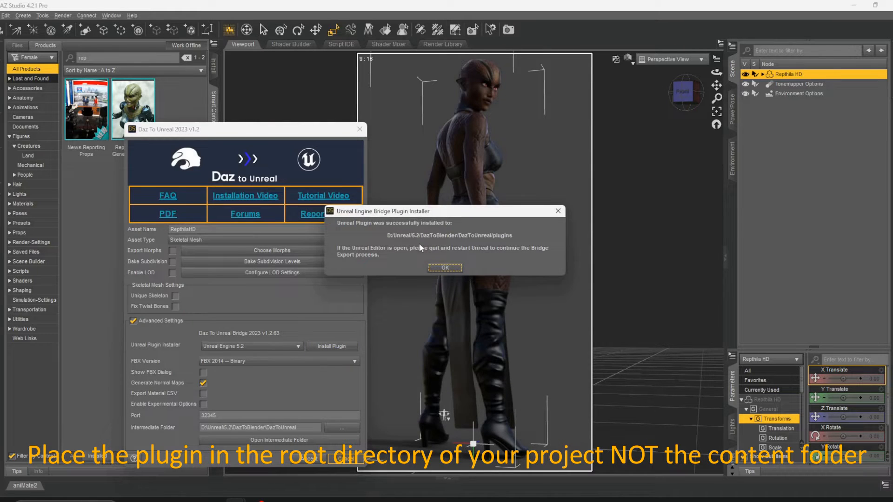
click(453, 266)
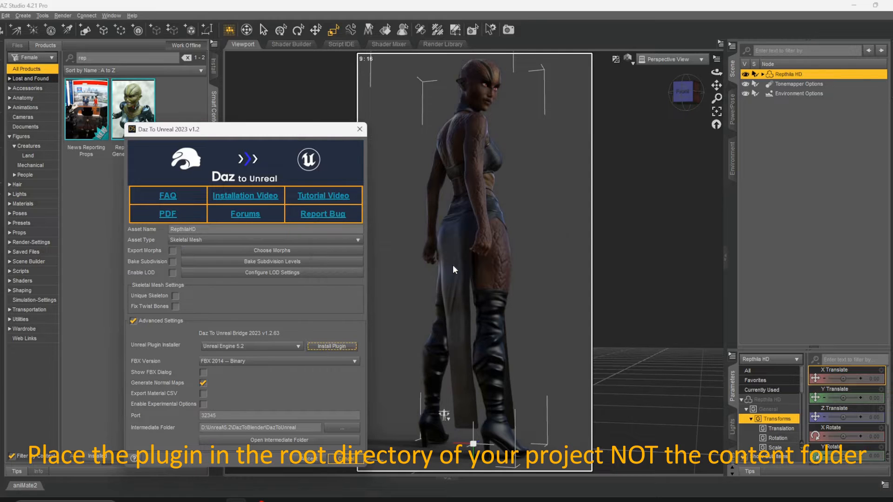
- Set the bridge's intermediate folder to the project's Content folder, D:/Unreal/5.2/DazToBlender/DazToUnreal/Content
click(346, 430)
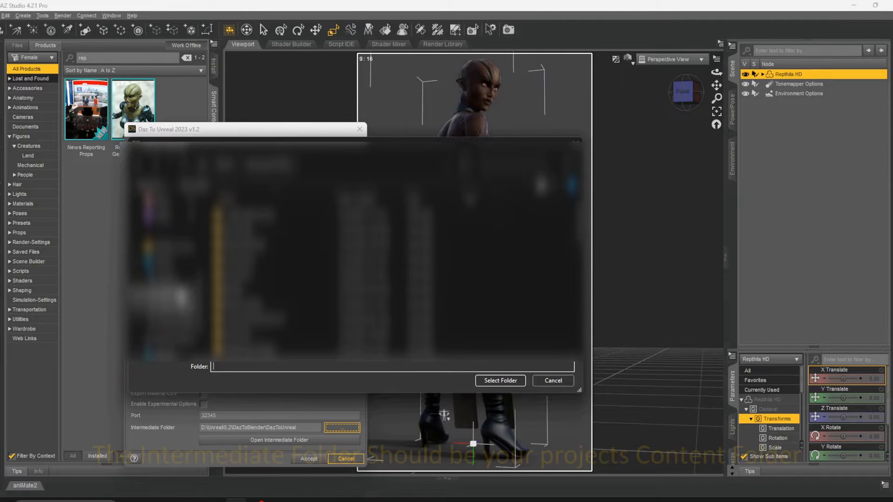
click(181, 297)
scroll(242, 291, down, 5)
click(235, 335)
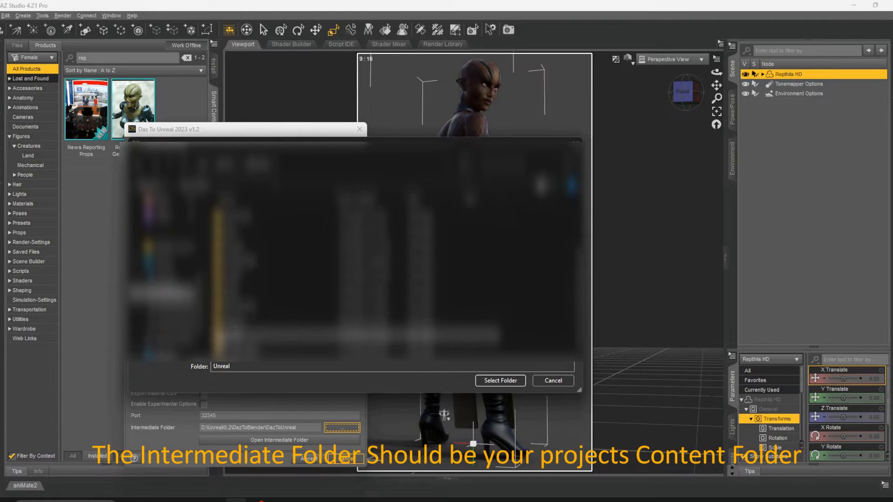
double_click(234, 335)
double_click(228, 247)
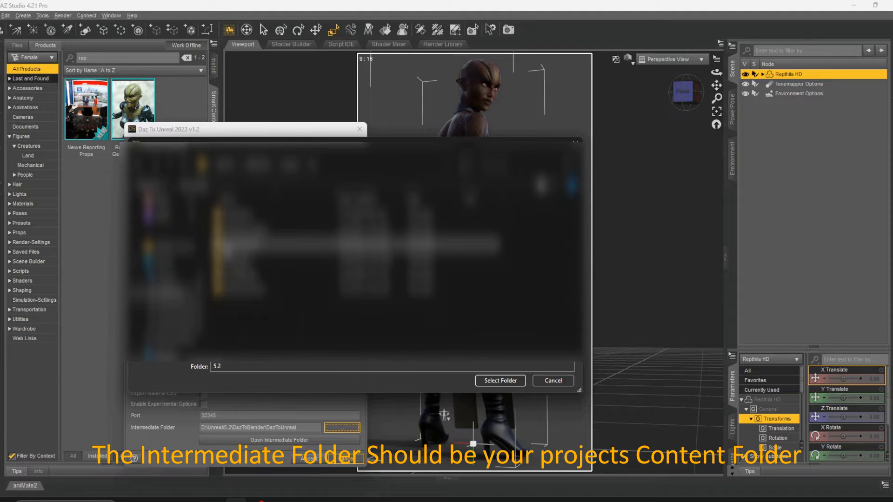
double_click(227, 271)
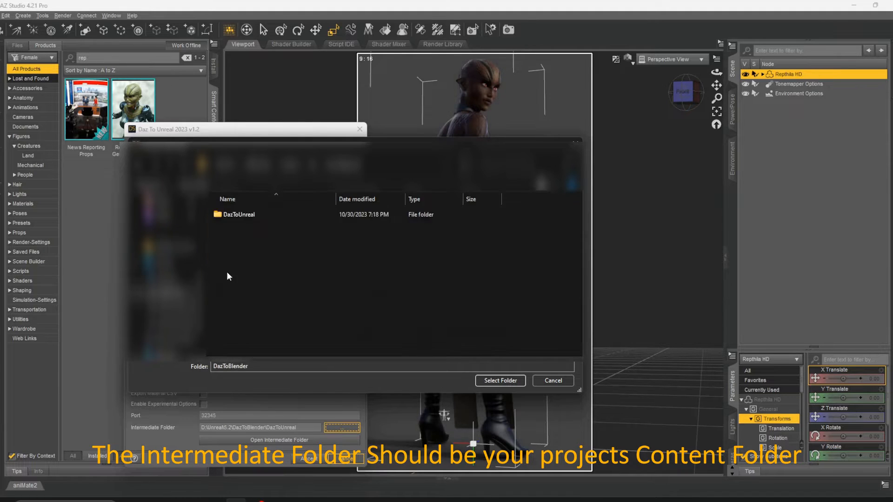
double_click(231, 214)
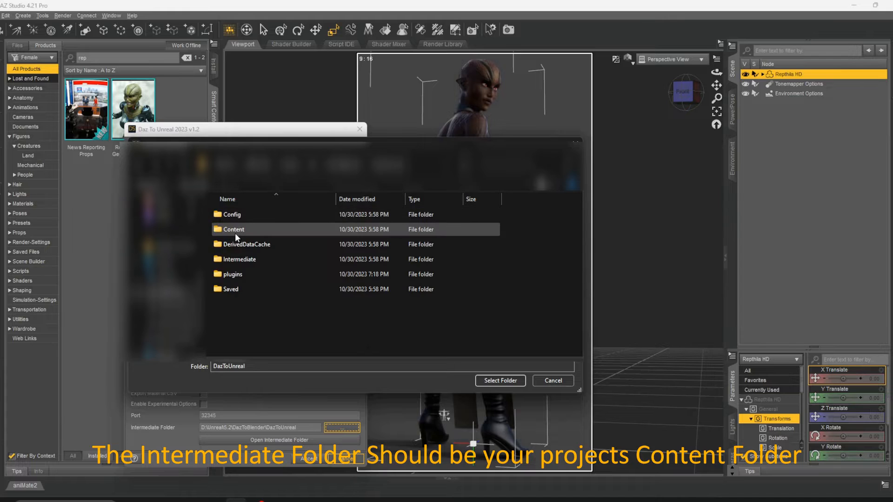
click(235, 234)
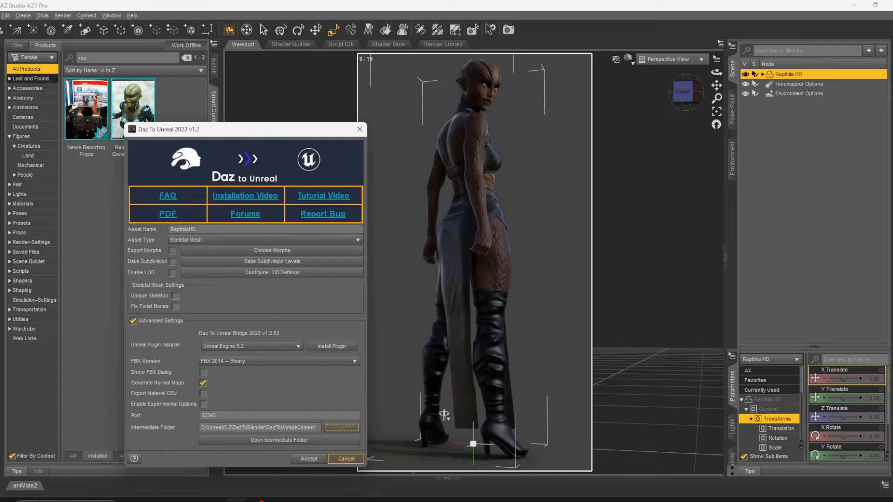
- Exit the DazToUnreal project in Unreal Editor and reopen it from the Epic Games Launcher
click(214, 474)
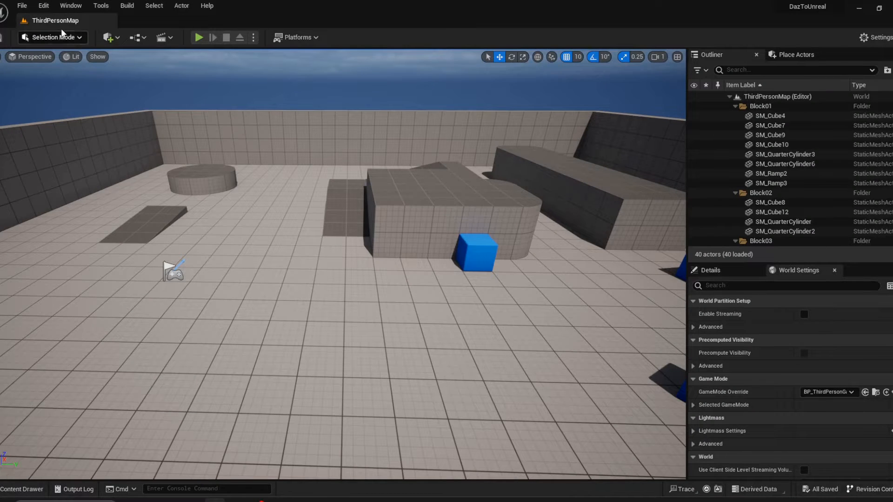
click(22, 6)
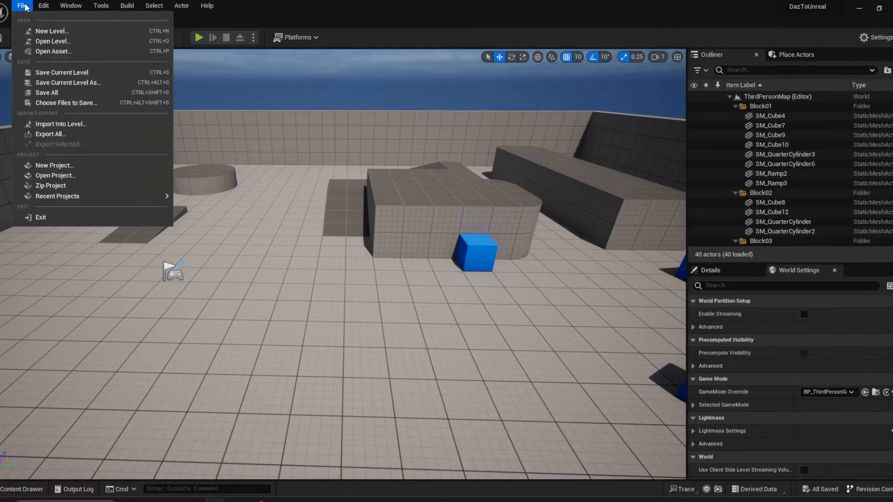
mouse_move(40, 199)
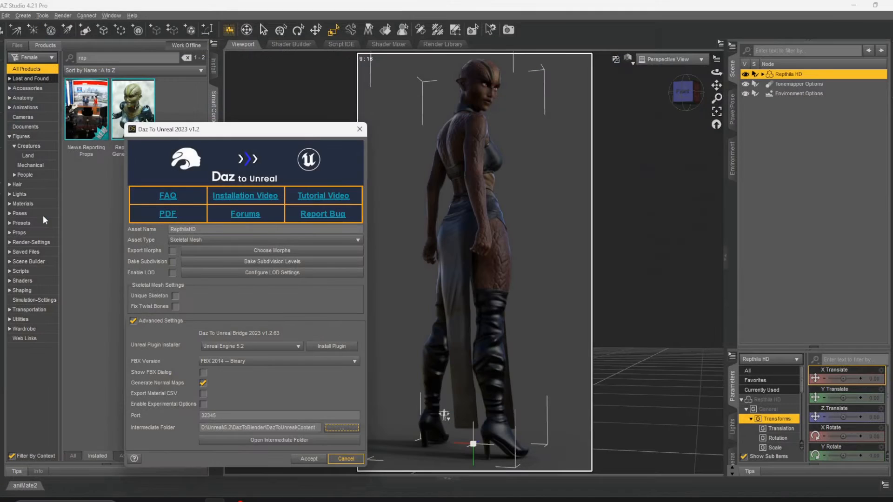
mouse_move(193, 498)
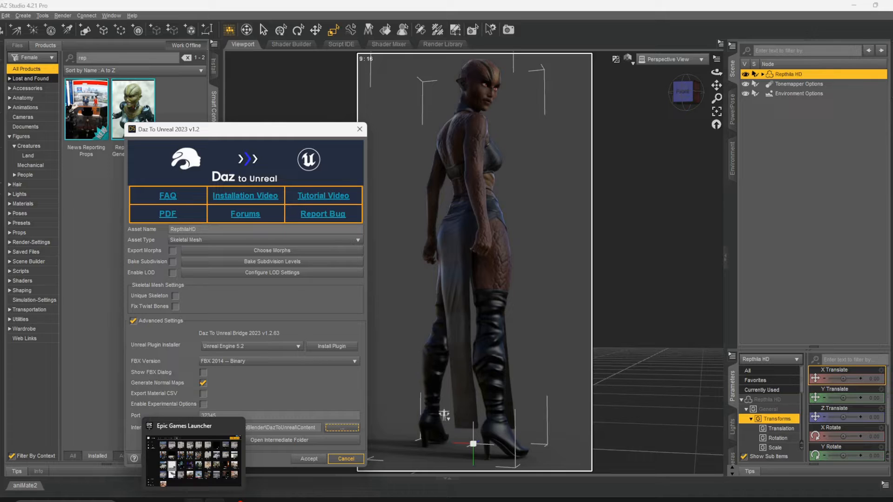
click(193, 499)
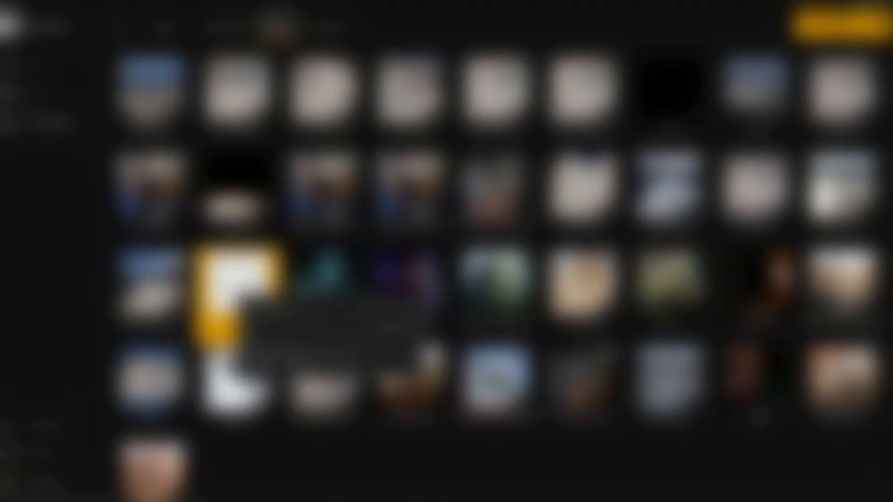
double_click(236, 290)
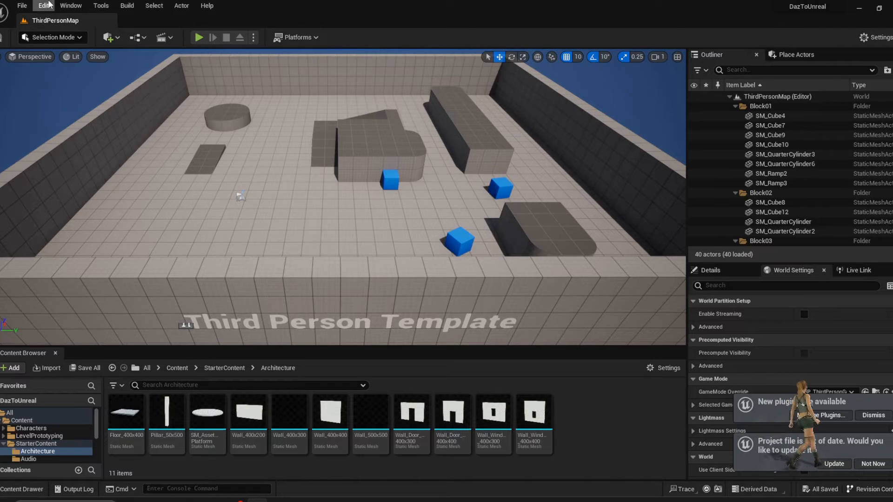
- Search the project's plugins for "daz" to check whether DazToUnreal is enabled, and close the plugin list
click(46, 5)
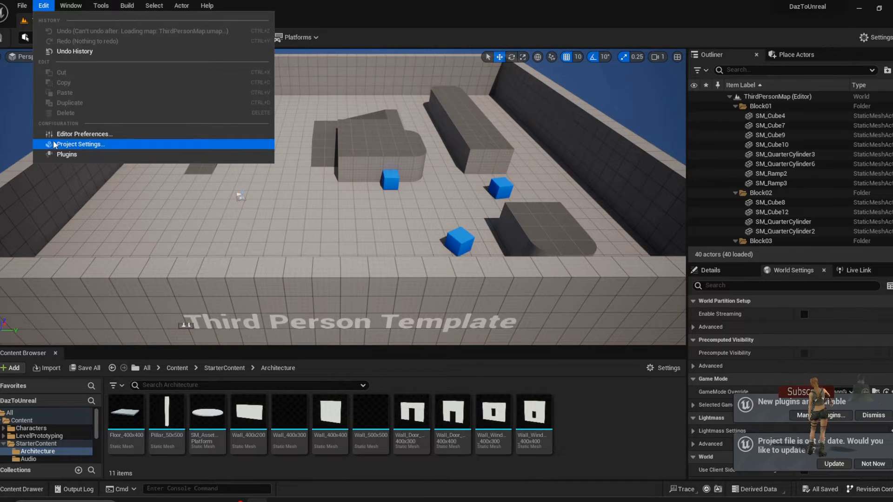
click(63, 154)
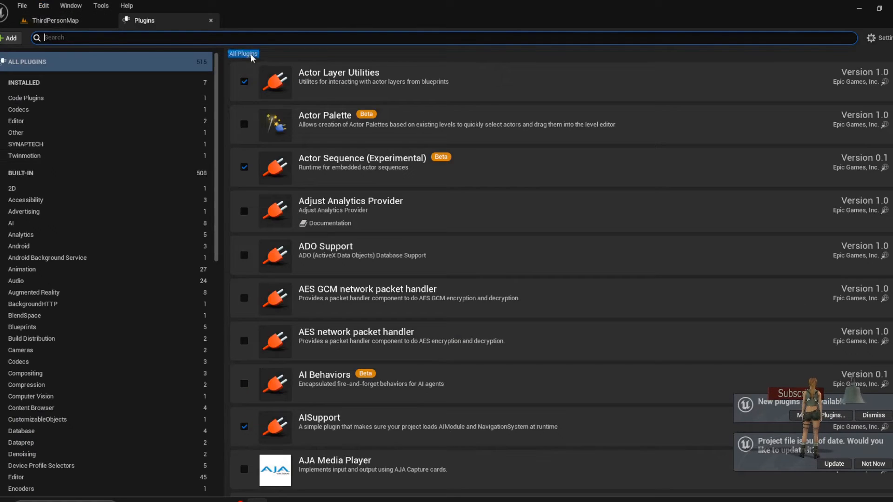
text(d)
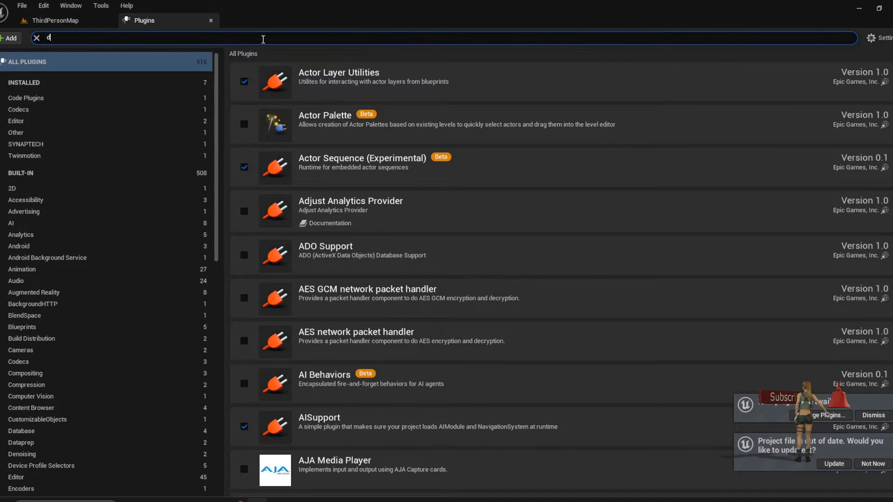
text(az)
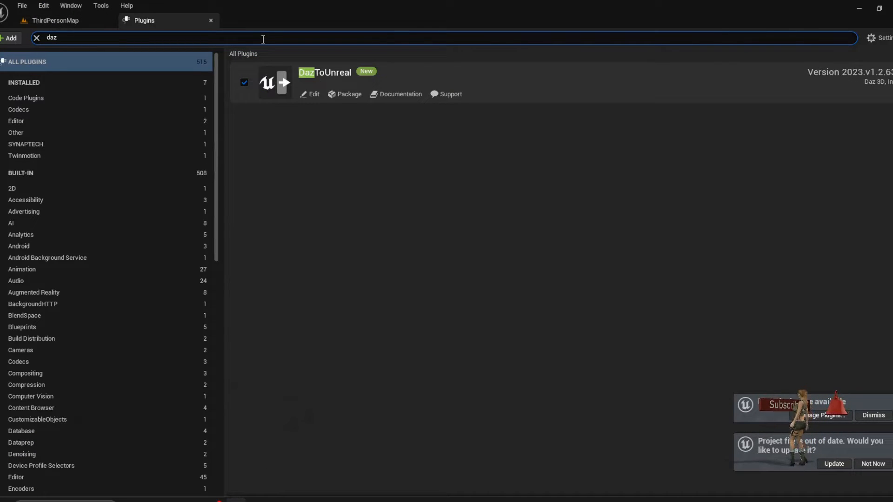
click(211, 20)
- Switch back to DAZ Studio and enable Export Morphs for the Repthila HD export
mouse_move(194, 500)
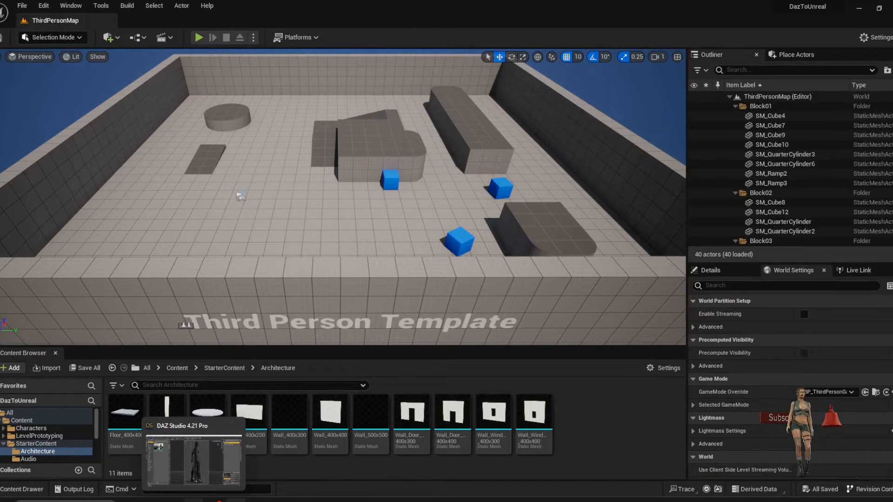
click(194, 461)
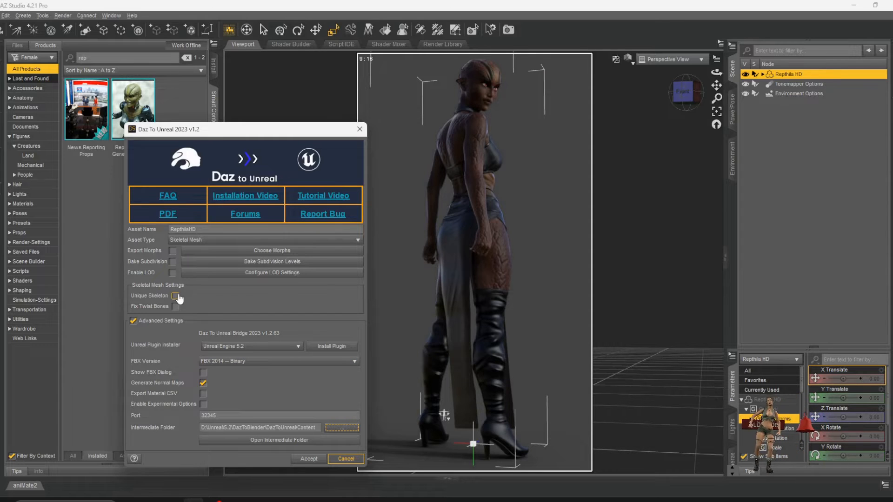
click(173, 251)
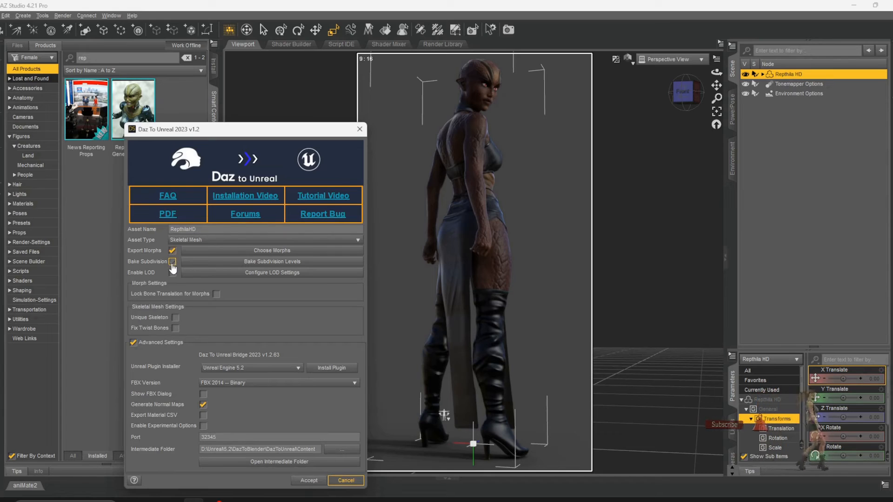
- Enable Bake Subdivision for the Repthila HD character, run the Daz to Unreal export and dismiss the completion notice
click(172, 261)
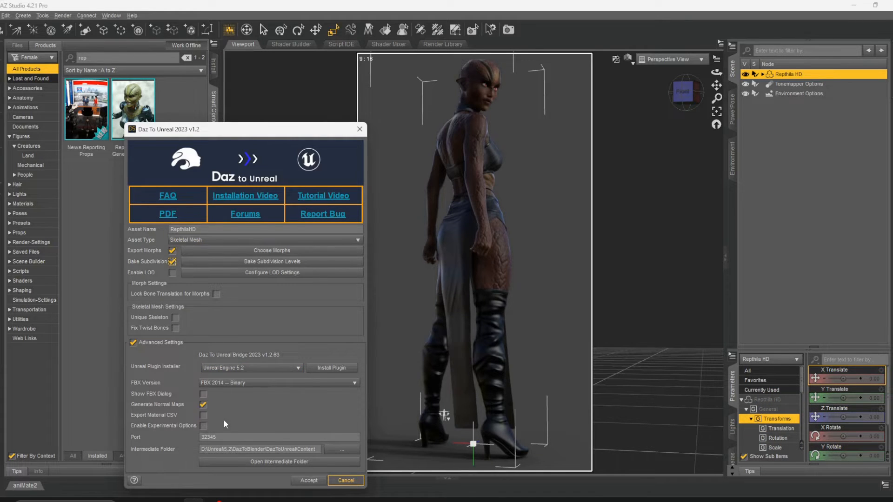
click(212, 404)
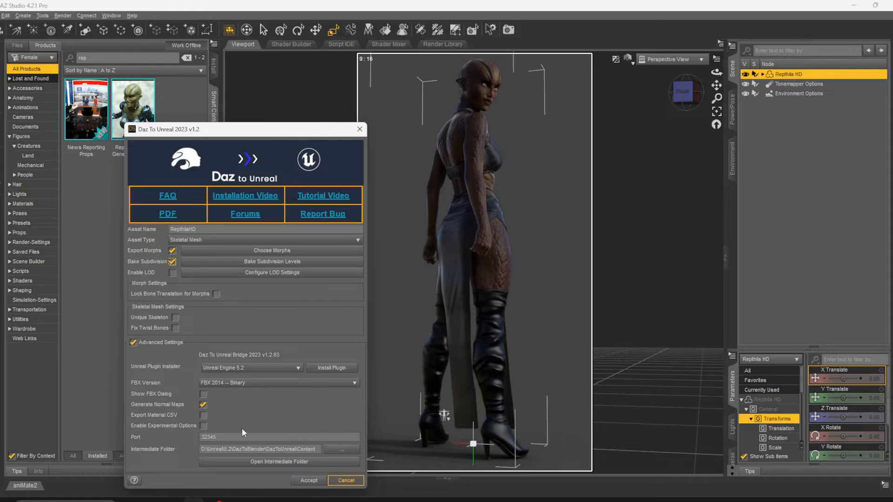
click(308, 481)
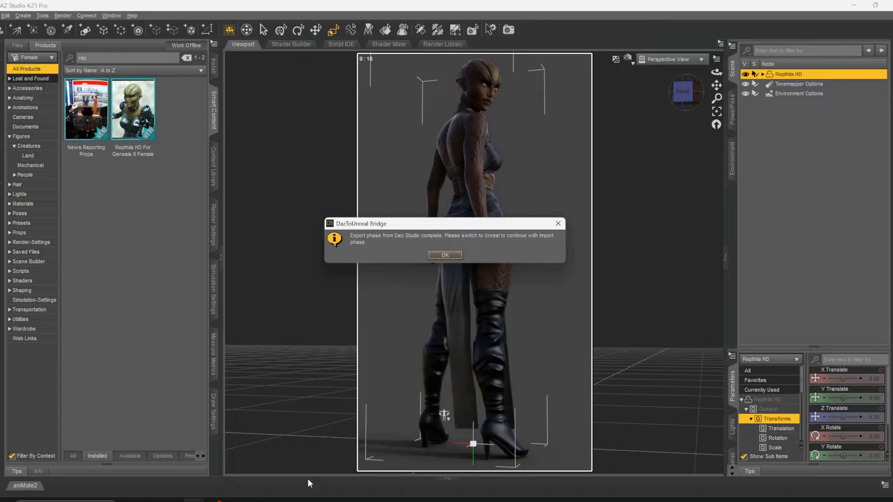
click(445, 256)
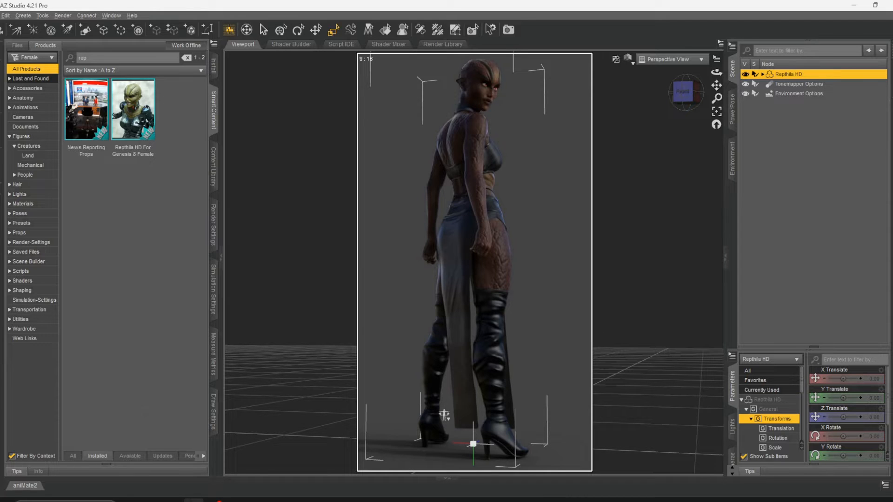
- Switch to Unreal Editor and check the Content Browser's Show Engine Content and Show Plugin Content display options
click(237, 500)
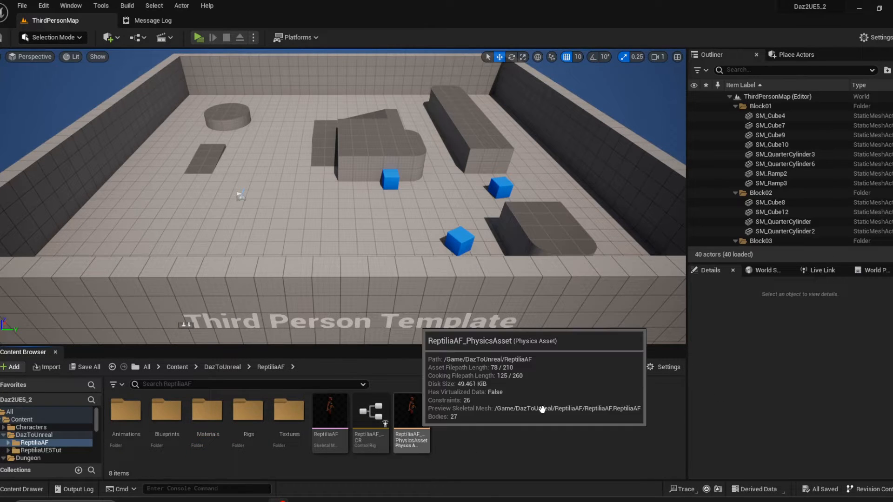
click(664, 367)
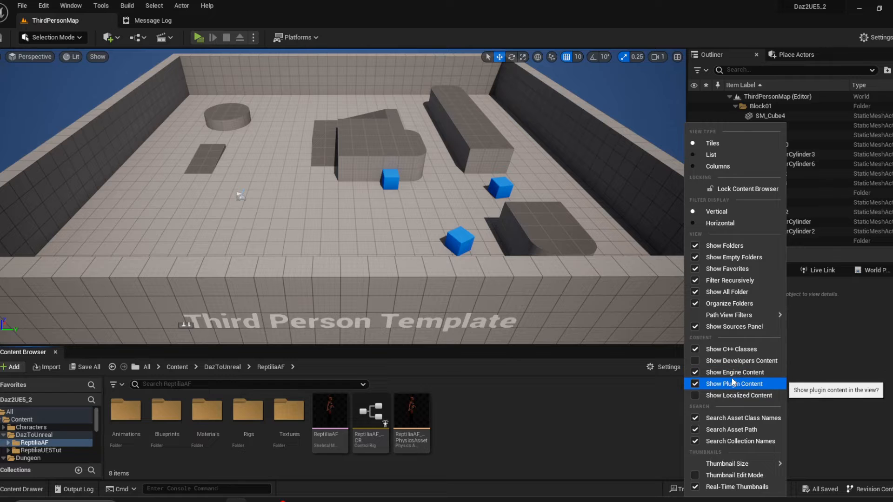
click(605, 398)
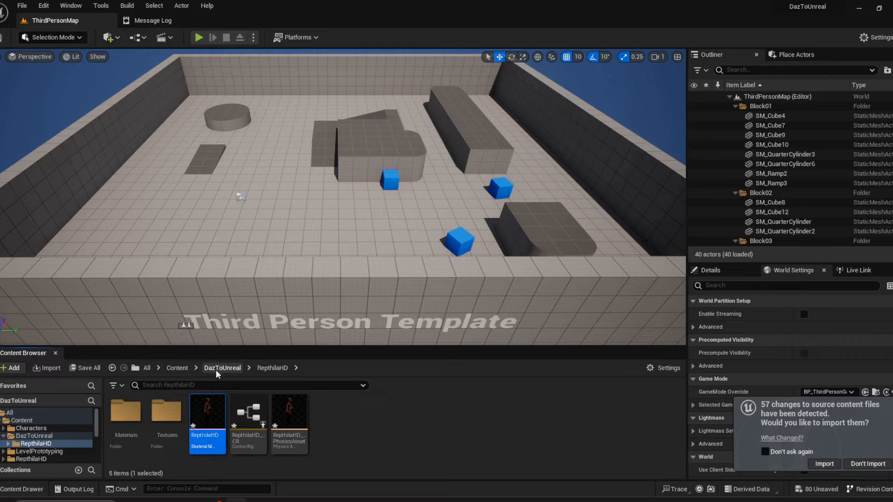
- Place the RepthilaHD skeletal mesh on the floor of the ThirdPersonMap level and view it up close
mouse_move(210, 423)
drag(209, 423, 284, 214)
scroll(284, 213, up, 10)
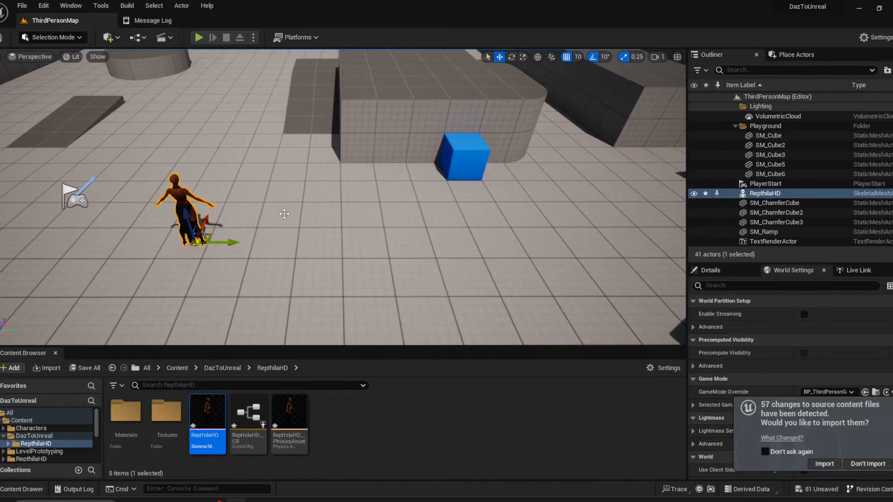
scroll(284, 213, up, 8)
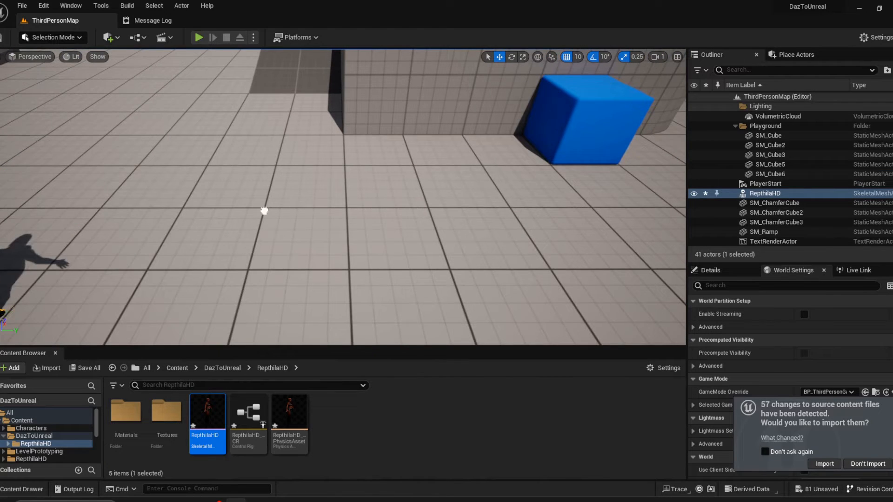
right_drag(279, 214, 81, 189)
key(d)
right_drag(238, 209, 155, 226)
key(d)
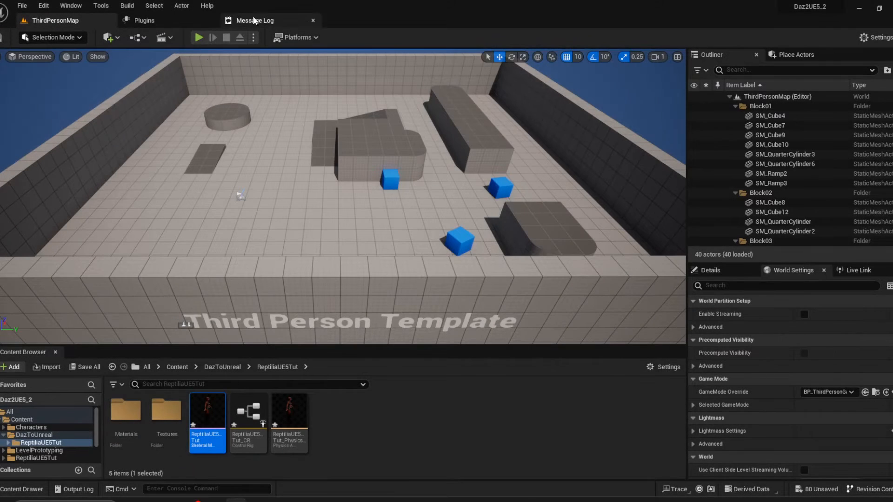
- Review the FBX import entries in the Message Log, and close both the log and the Plugins list
click(253, 20)
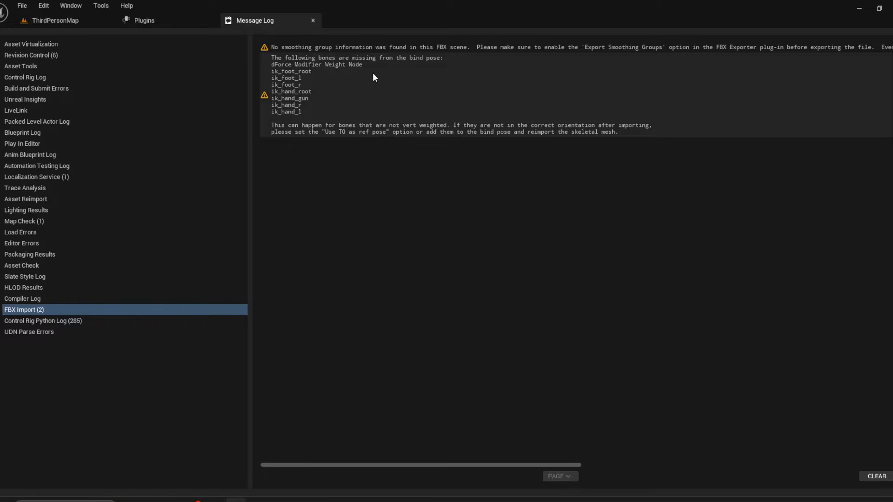
click(312, 20)
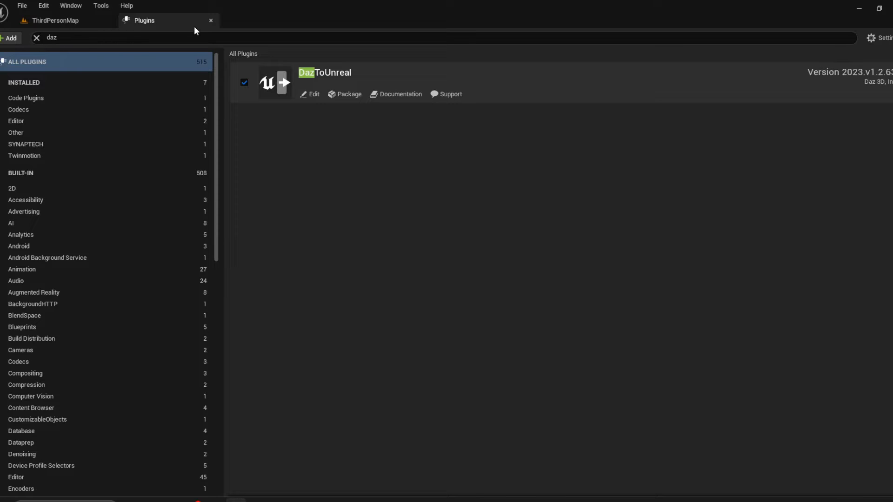
click(211, 20)
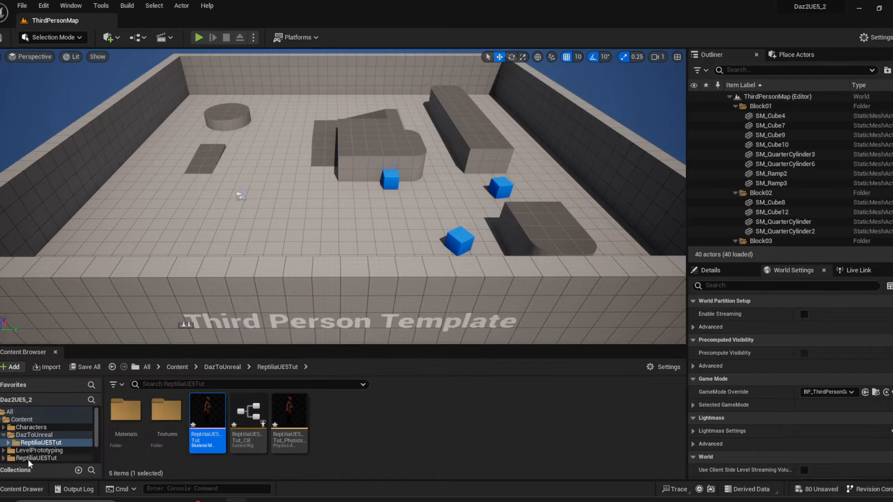
- Open the Retarget folder inside the DazToUnreal plugin's content
scroll(33, 460, down, 2)
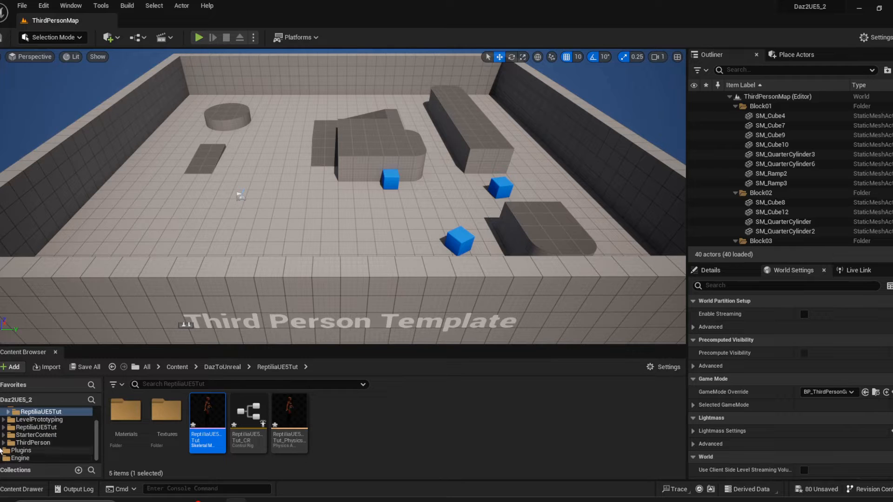
click(3, 451)
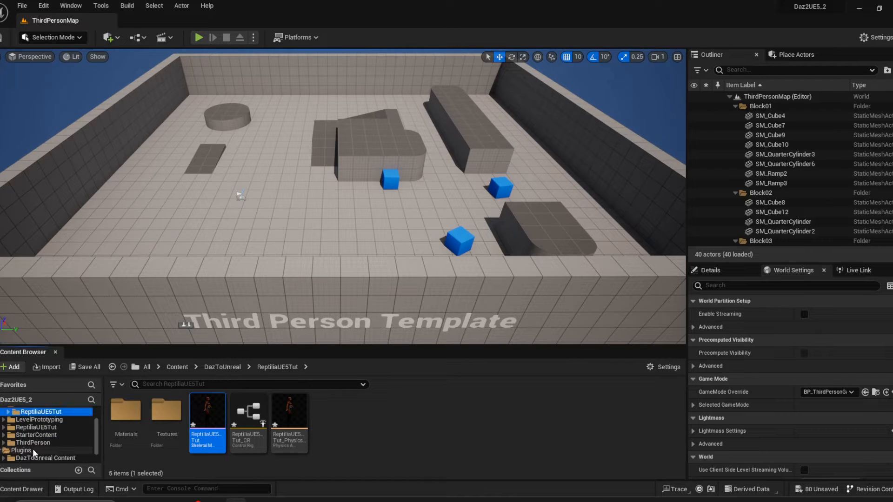
scroll(18, 449, down, 1)
click(18, 448)
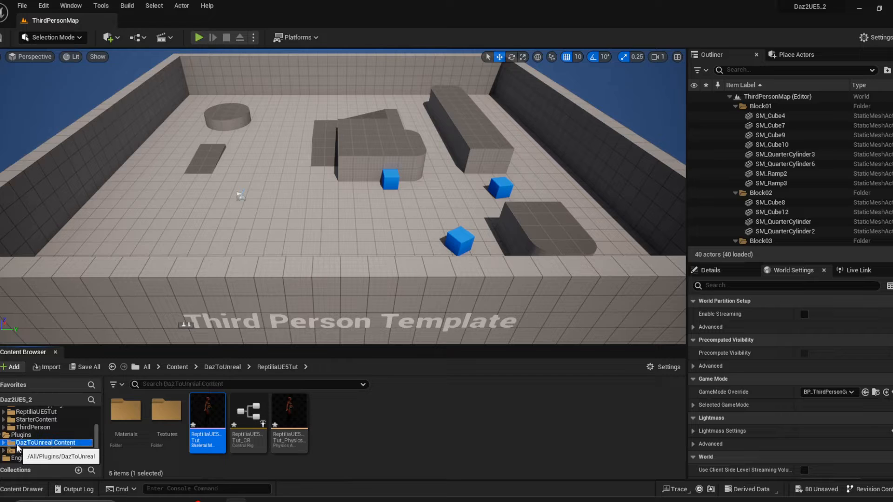
double_click(18, 445)
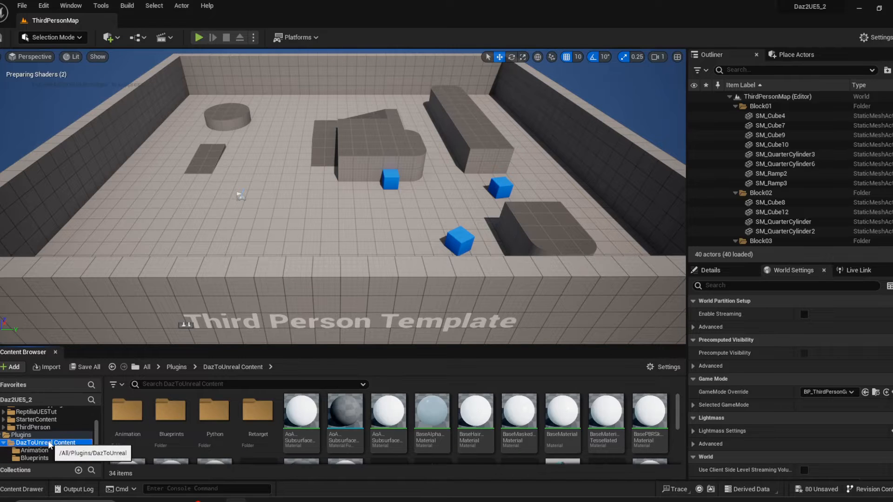
scroll(48, 441, down, 2)
click(47, 442)
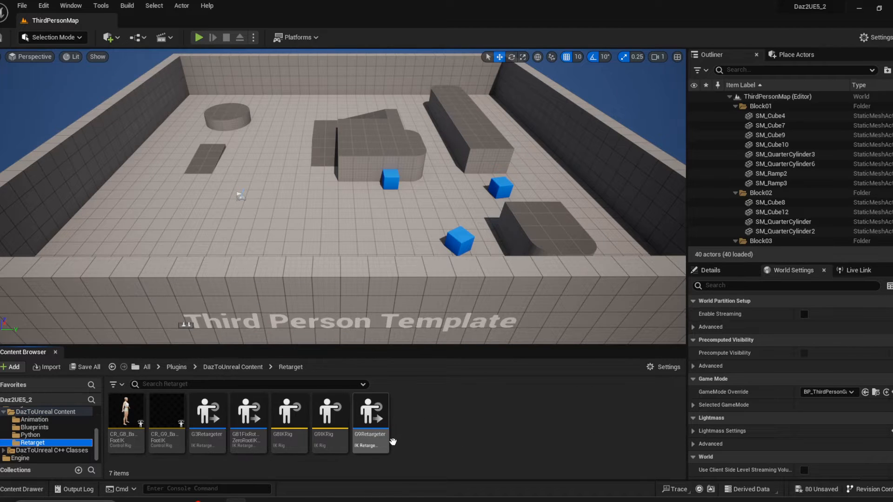
- Copy the CR_G8_BasicFootIK control rig, the G81FixRot IK retargeter and G8IKRig into the project's DazToUnreal/ReptiliaUE5Tut folder
click(282, 437)
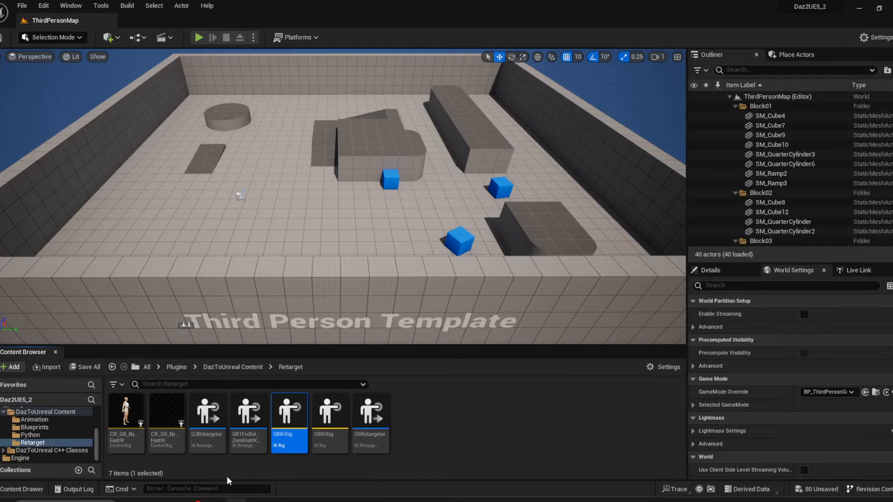
ctrl+click(250, 444)
ctrl+click(132, 444)
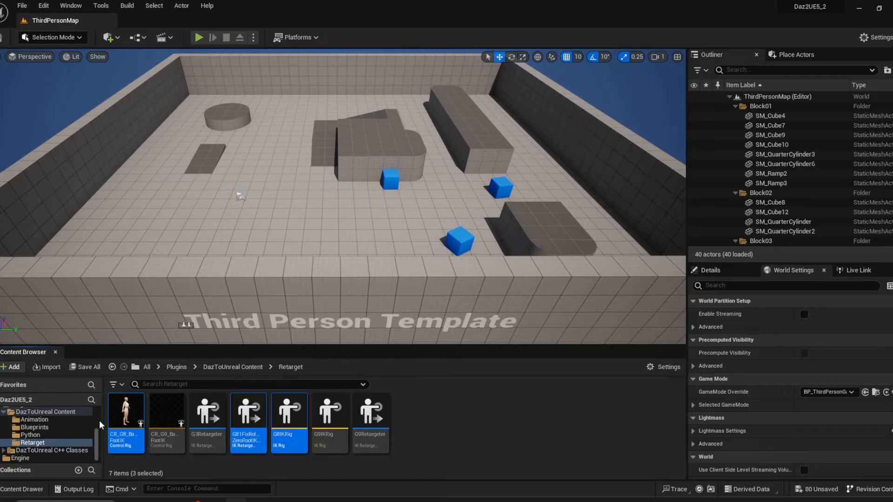
drag(98, 446, 100, 424)
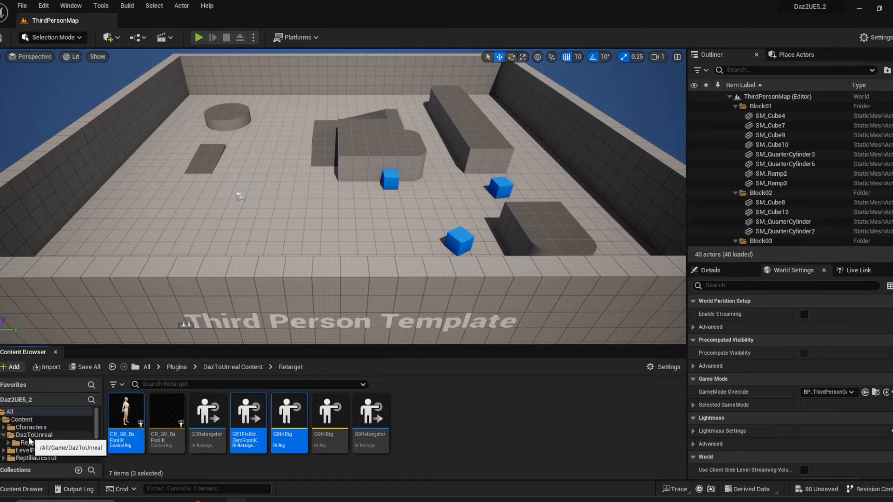
click(8, 443)
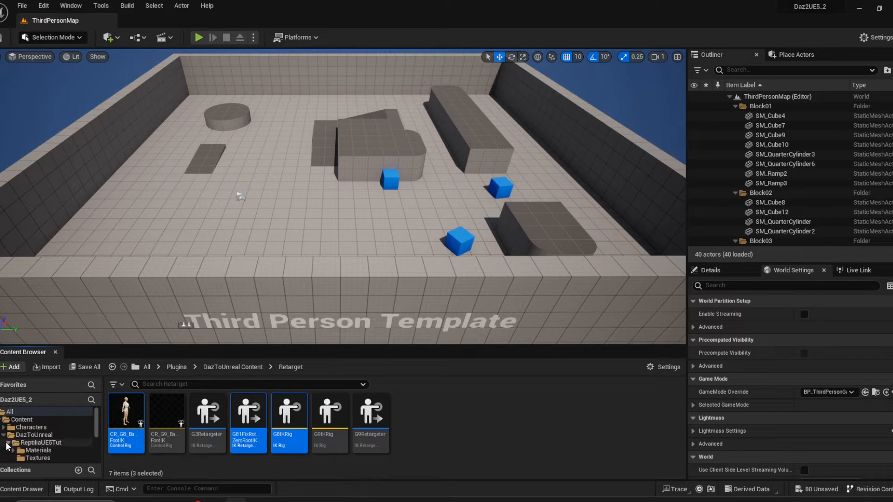
drag(133, 438, 61, 450)
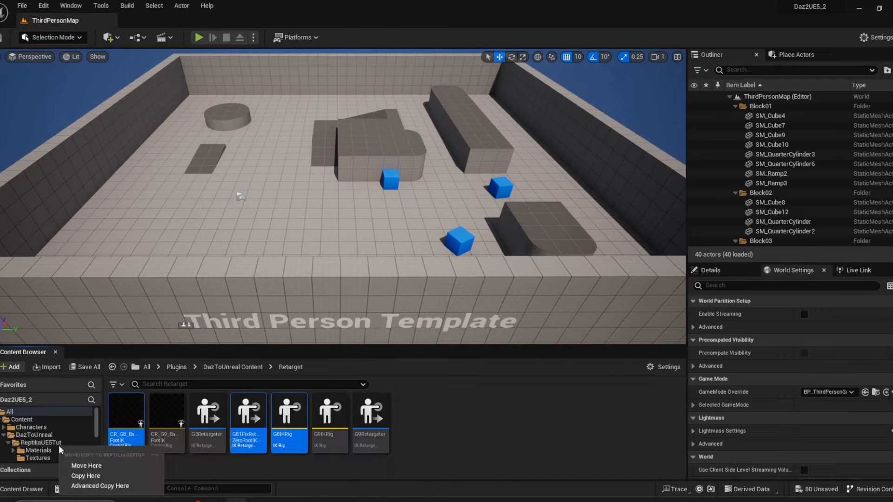
click(74, 477)
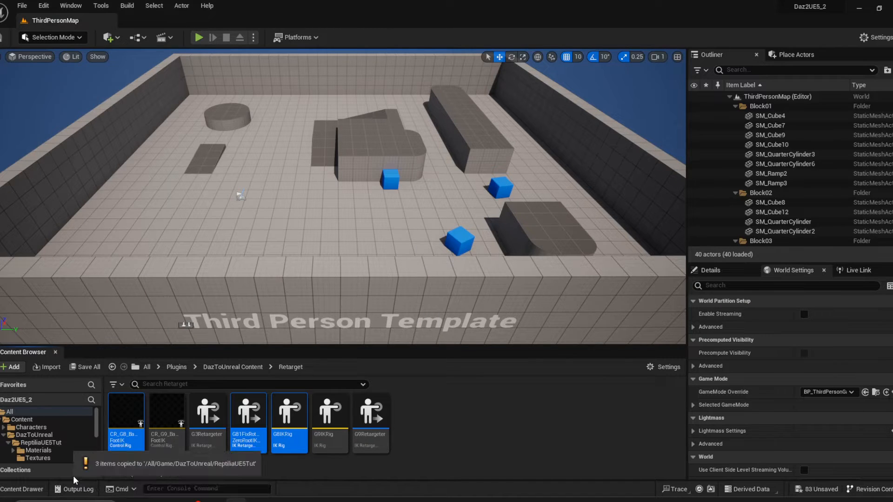
- Create a folder named Rigs inside the ReptiliaUE5Tut folder
click(41, 443)
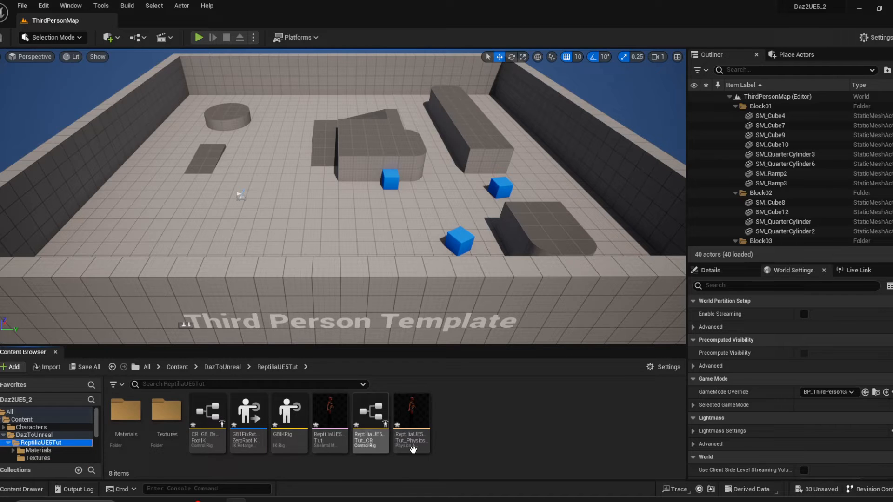
right_click(495, 433)
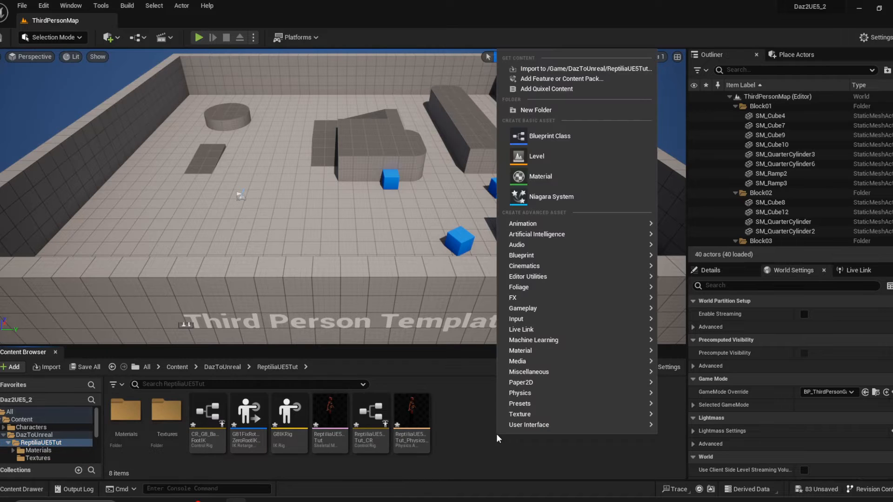
click(561, 109)
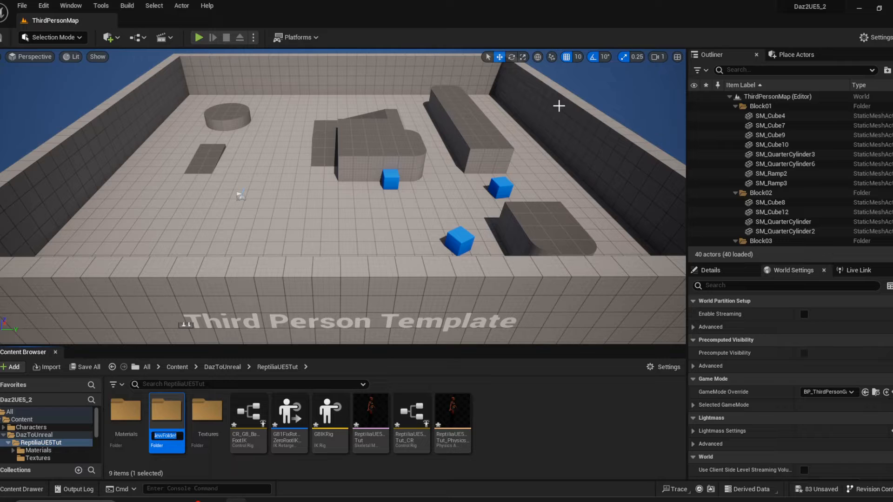
text(Rigs)
key(Return)
- Add another folder named Animatios inside the ReptiliaUE5Tut folder
right_click(522, 398)
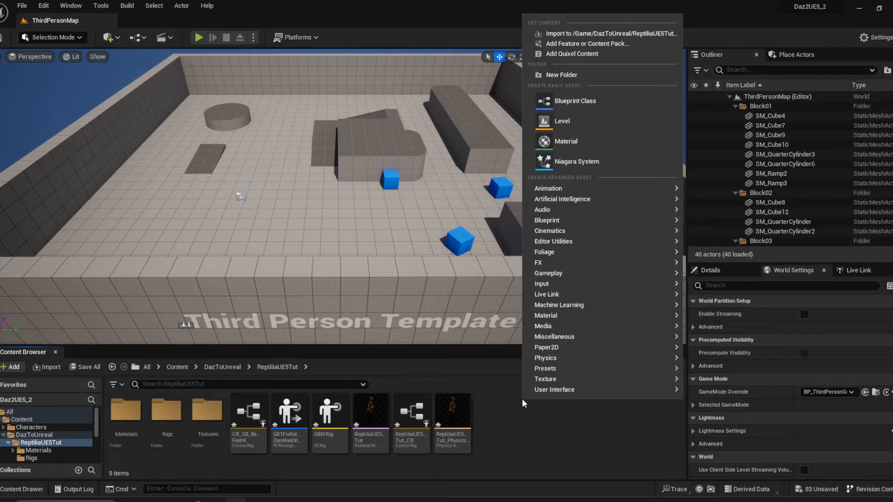
click(552, 73)
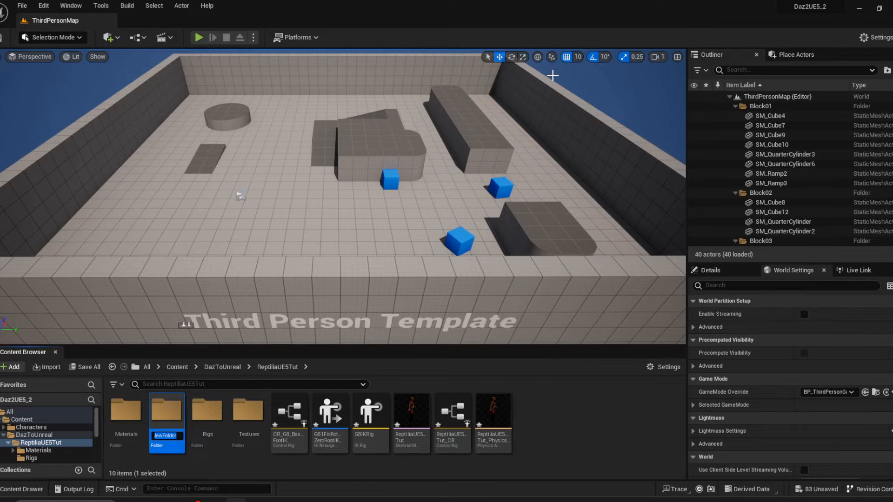
text(A)
text(nimation)
key(Return)
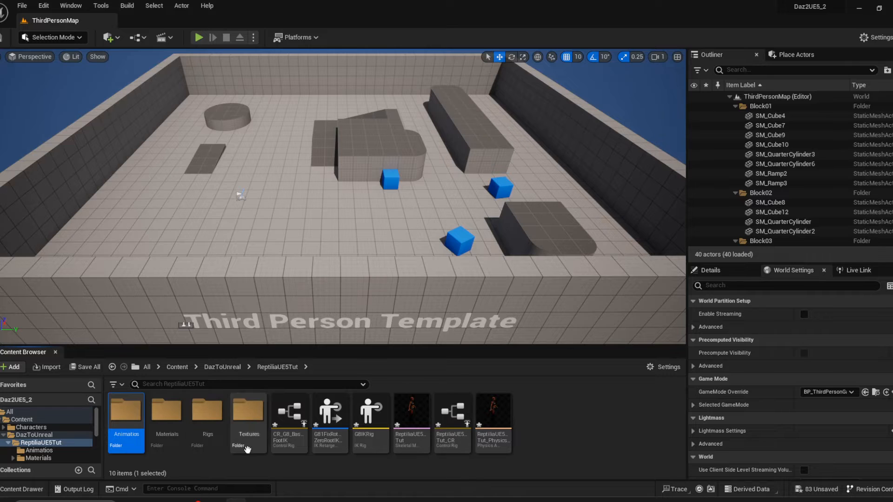
- Move the copied CR_G8_BasicFootIK control rig, G81FixRot IK retargeter and G8IKRig into the Rigs folder
click(287, 440)
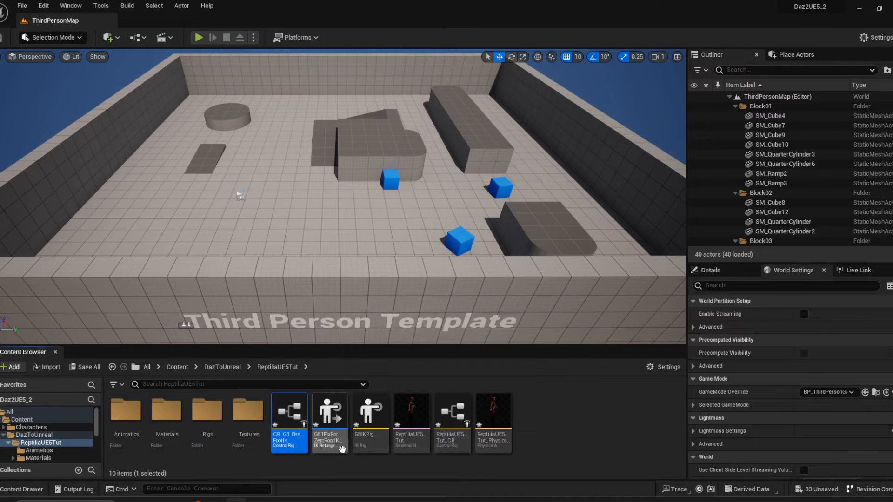
ctrl+click(342, 450)
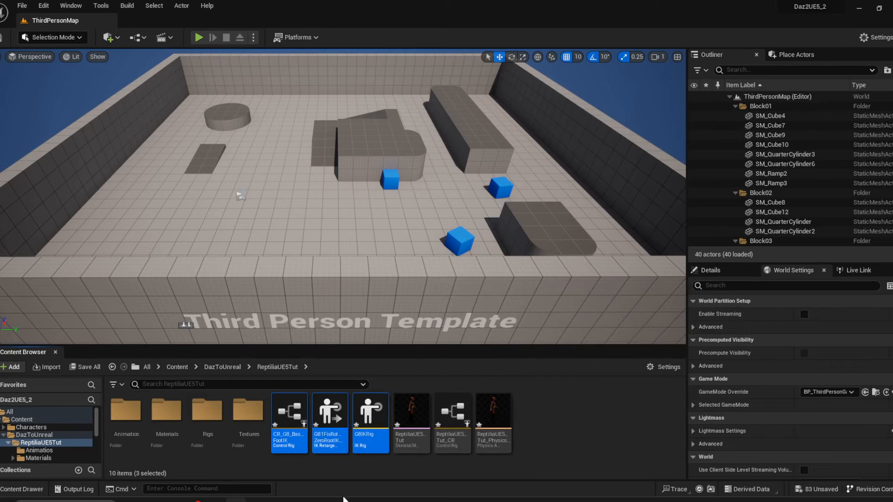
ctrl+click(381, 445)
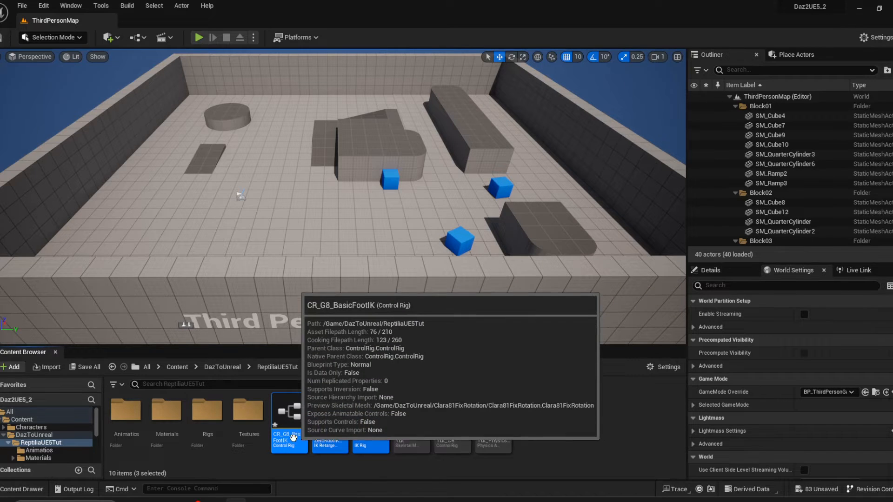
drag(294, 447, 204, 421)
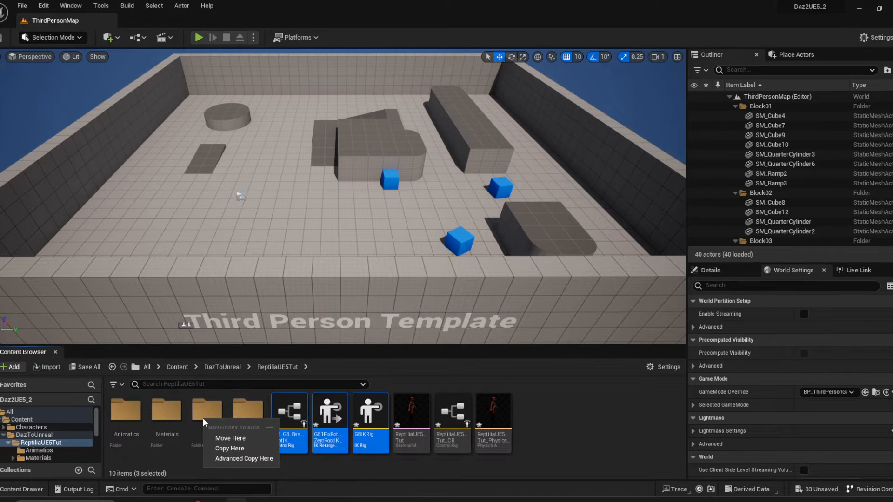
click(208, 438)
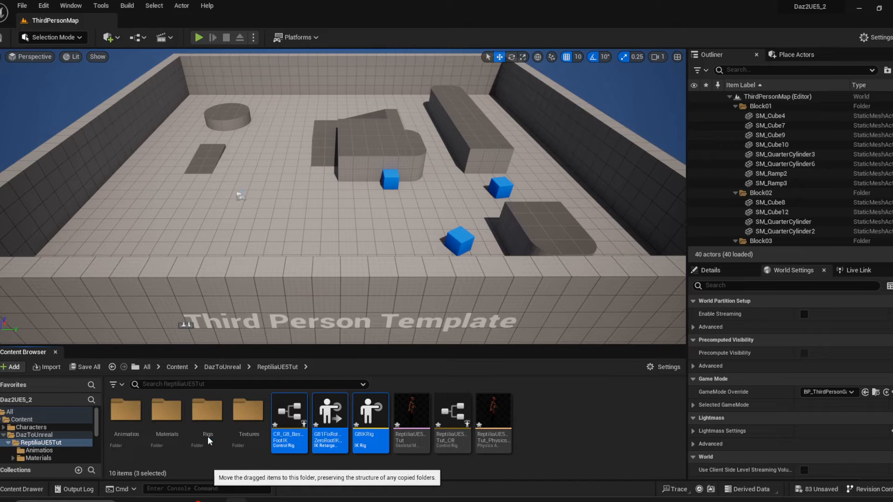
- Open the Rigs folder and rename the CR_G8_BasicFootIK control rig as CR_Reptilia_BasicFootIK
double_click(205, 408)
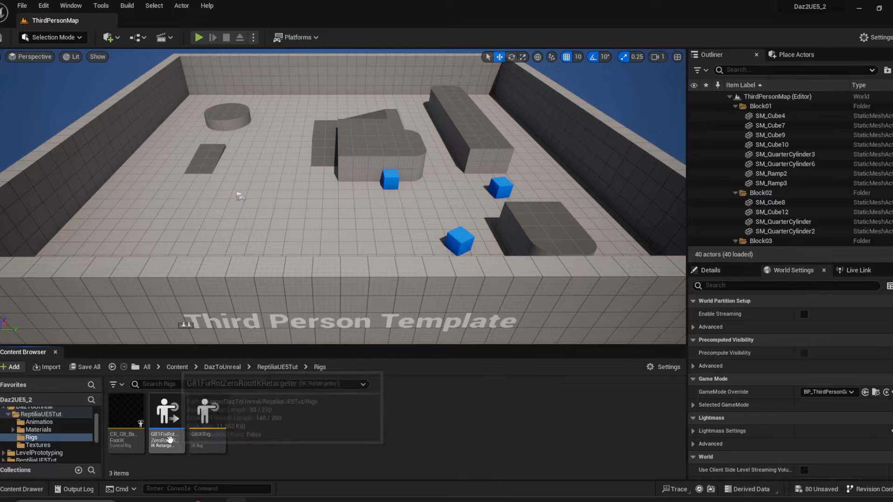
click(132, 436)
click(131, 436)
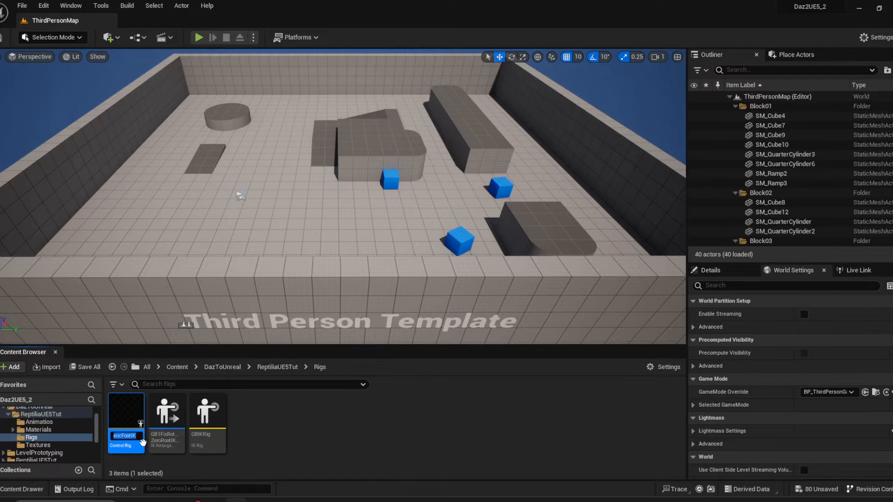
key(Right)
key(Left)
key(Left)
key(Left)
key(Left)
key(Left)
key(Left)
key(Left)
key(Left)
key(Left)
key(Delete)
key(Delete)
text(Re)
- Rename the G81FixRotZeroRootIKRetargeter asset as RTG_ReptiliaFixRotZeroRootIKRetargeter
click(166, 419)
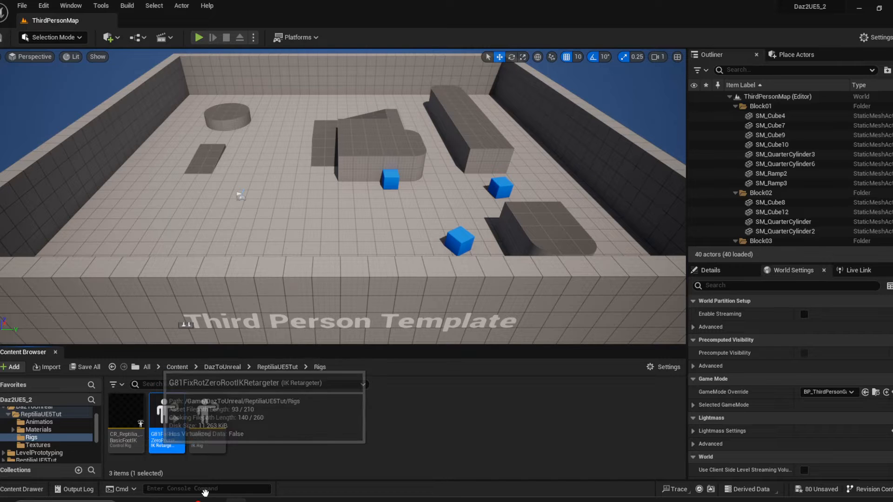
key(F2)
key(Left)
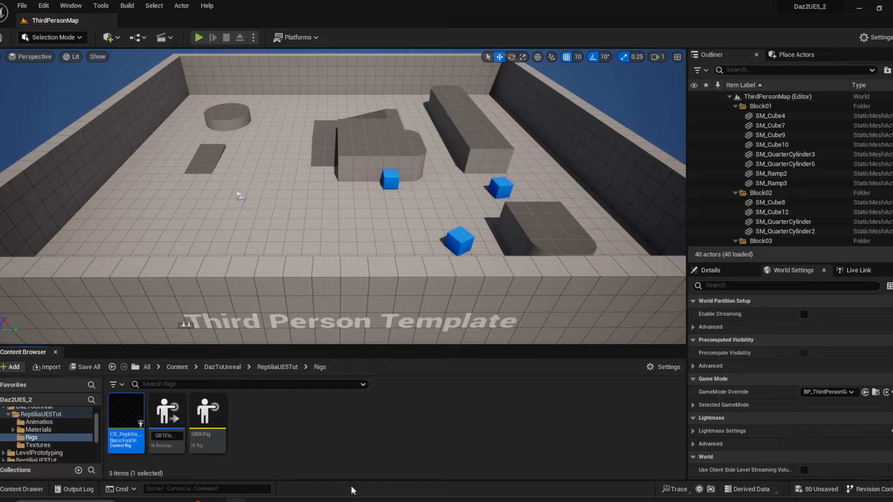
click(164, 437)
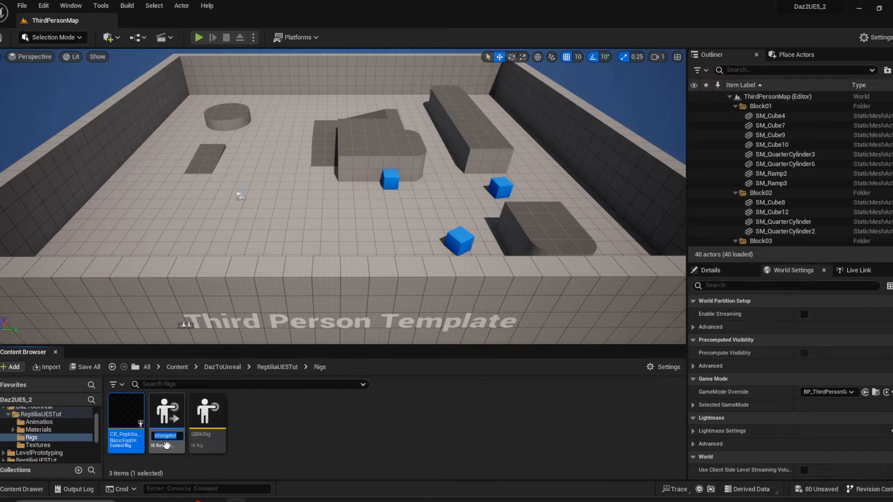
key(Home)
key(Delete)
key(Delete)
key(Delete)
text(RT)
key(Delete)
key(Return)
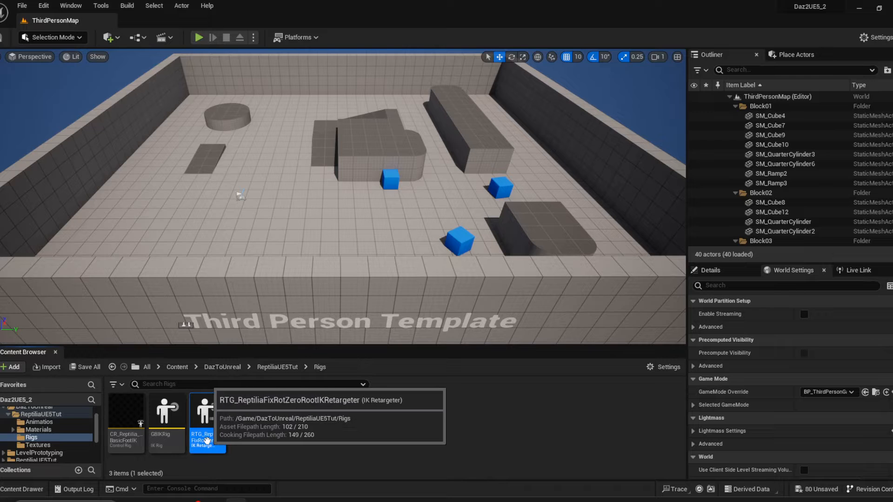
- Add an underscore after Reptilia in the IK retargeter's name, making it RTG_Reptilia_FixRotZeroRootIKRetargeter
click(207, 440)
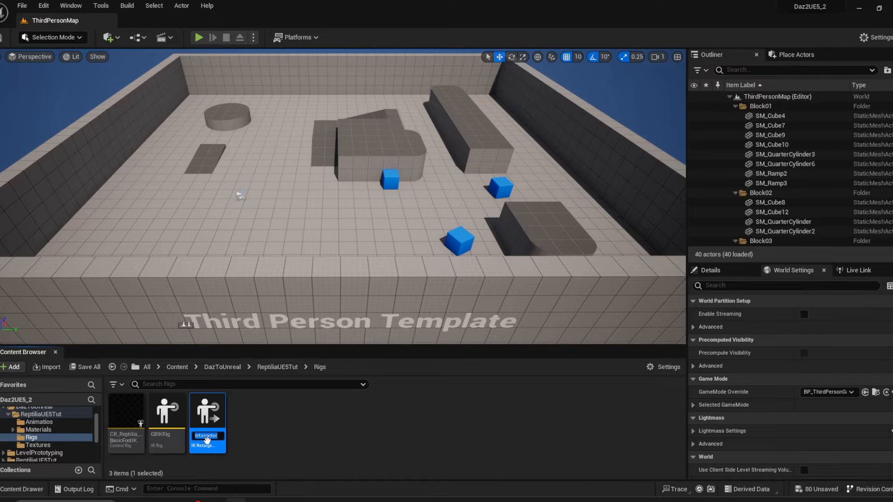
key(End)
key(BackSpace)
key(BackSpace)
key(BackSpace)
key(BackSpace)
key(BackSpace)
key(BackSpace)
key(BackSpace)
key(BackSpace)
key(BackSpace)
key(BackSpace)
key(Home)
text(ReptiliaFix)
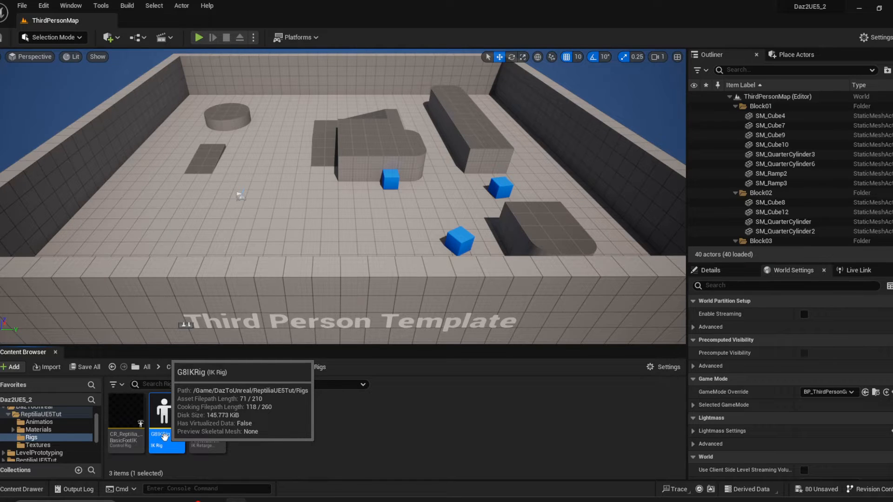
- Rename the G8IKRig asset in the Rigs folder as IK_Reptilia_Rig and save all modified assets
right_click(164, 436)
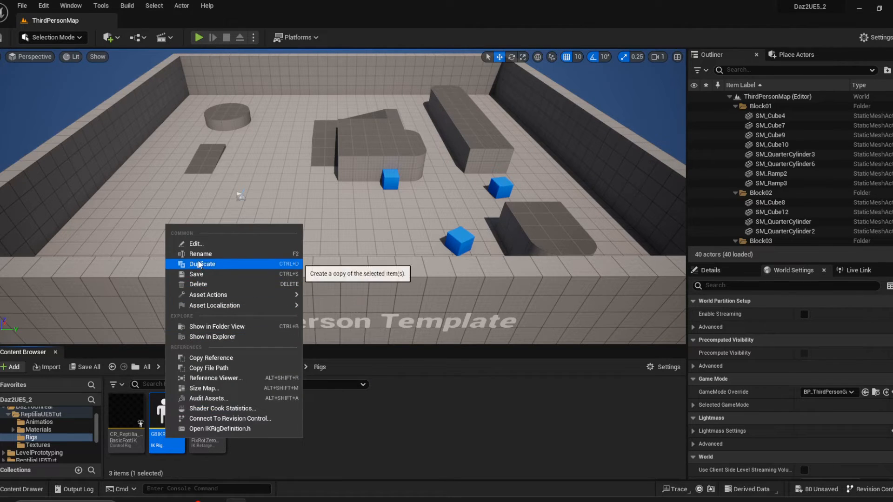
click(199, 264)
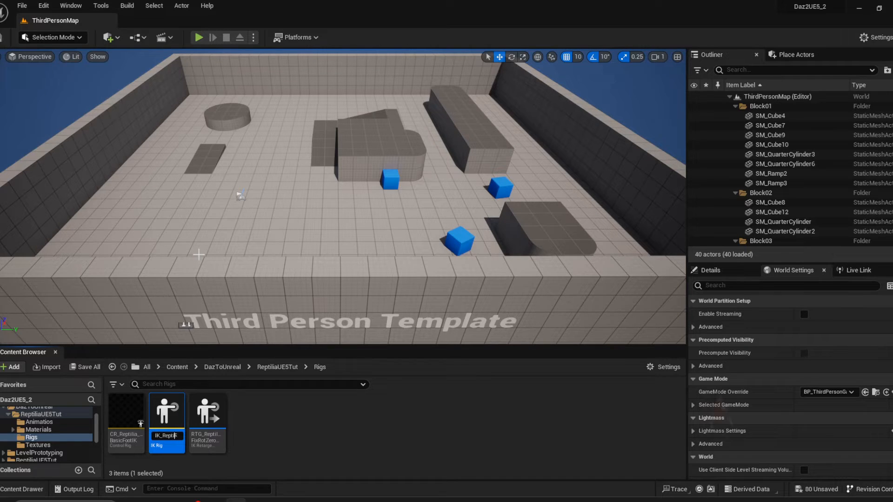
text(_)
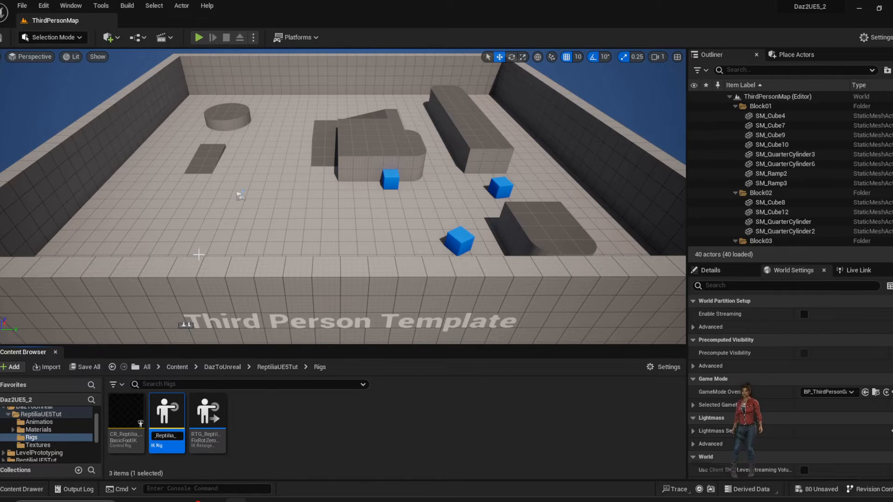
text(...Rig)
key(Return)
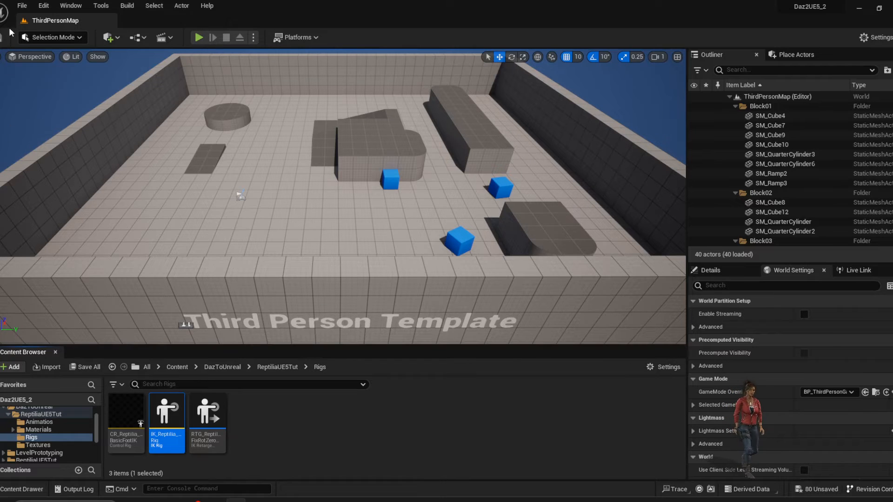
click(22, 6)
click(42, 92)
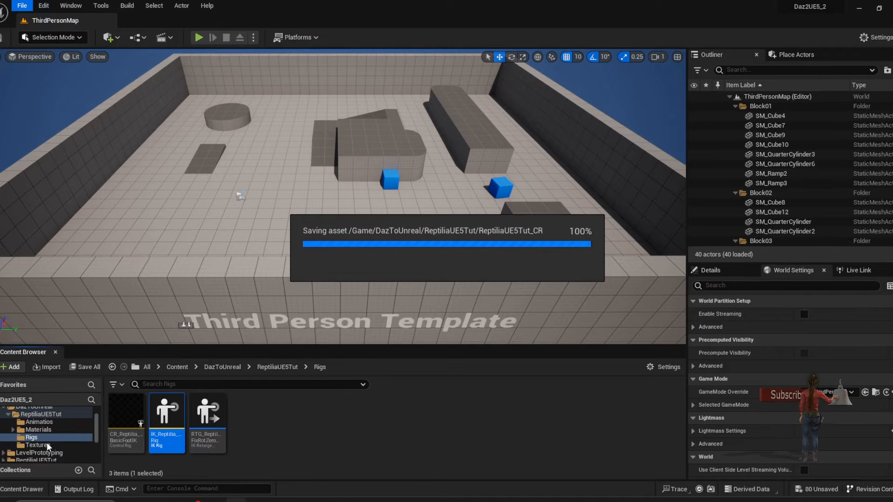
- Open the RTG_Reptilia_FixRotZeroRootIKRetargeter asset and dock its editor next to ThirdPersonMap in the main window
click(213, 433)
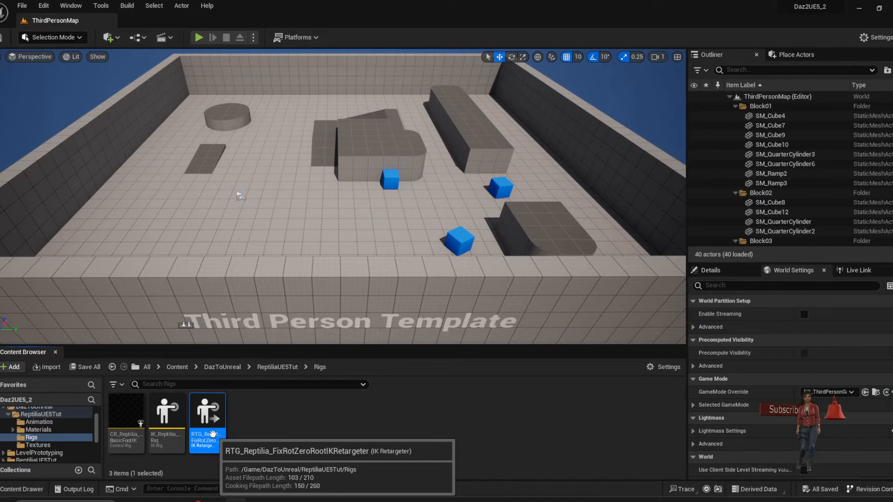
double_click(213, 434)
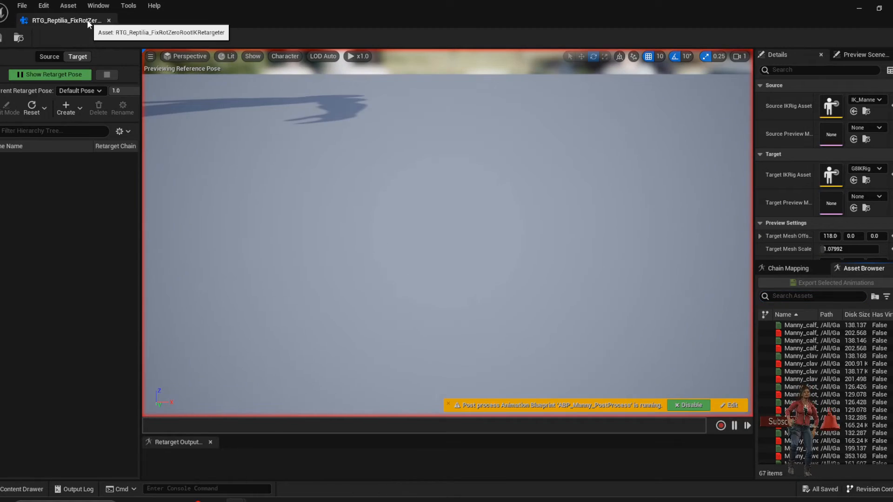
click(109, 21)
click(186, 19)
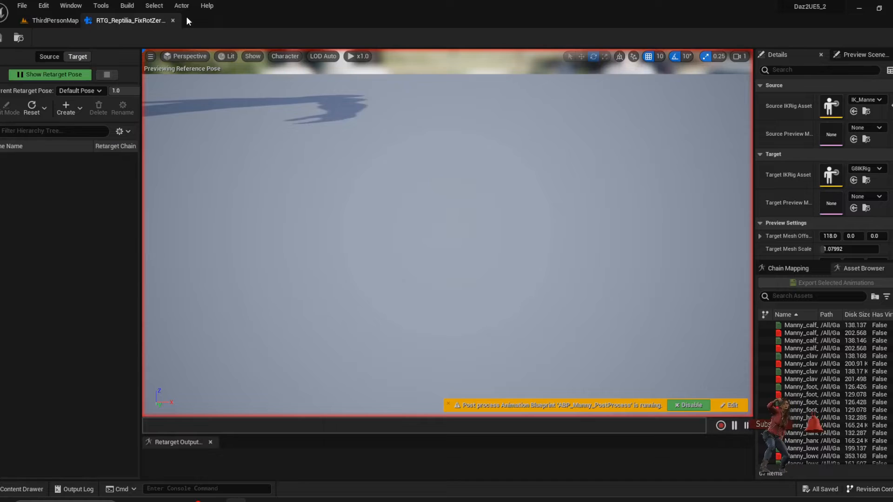
- Open IK_Reptilia_Rig from the Rigs folder, set its Preview Skeletal Mesh to ReptiliaUE5Tut and save the rig
click(87, 19)
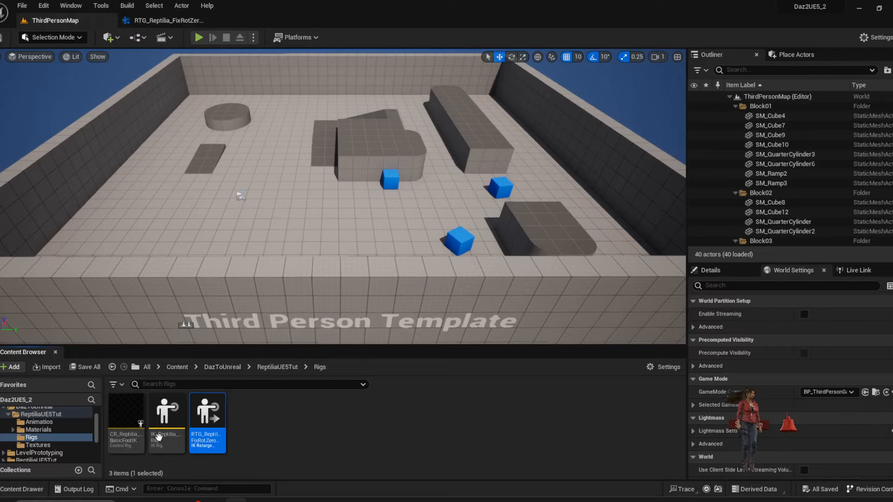
click(172, 413)
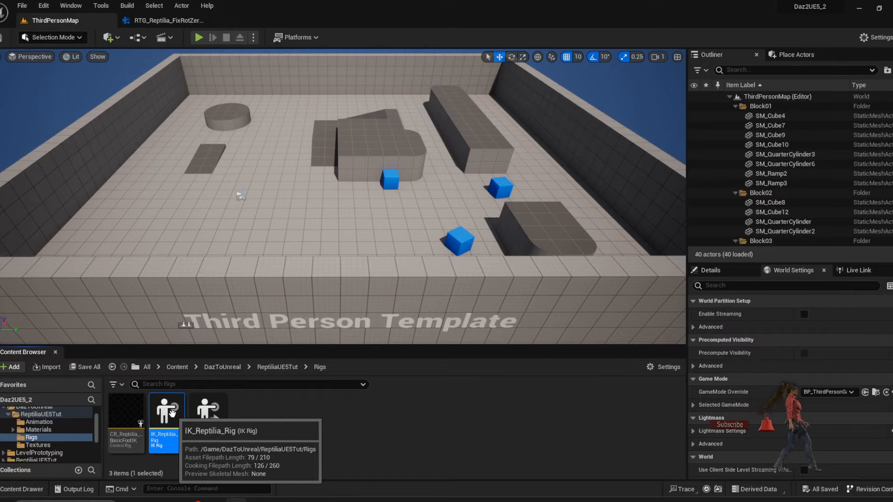
double_click(172, 413)
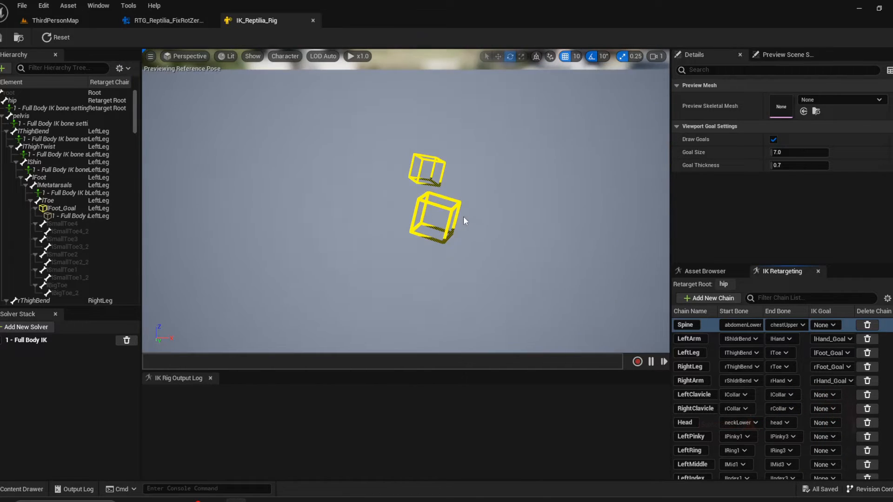
click(831, 99)
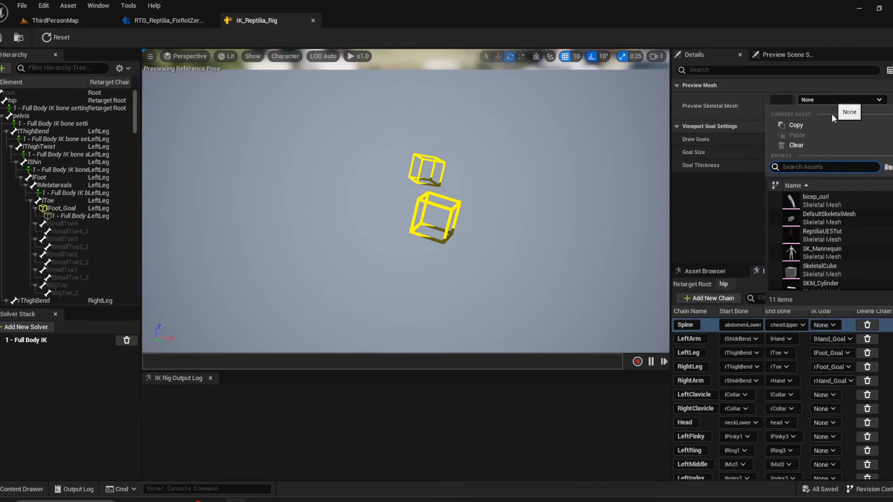
click(836, 232)
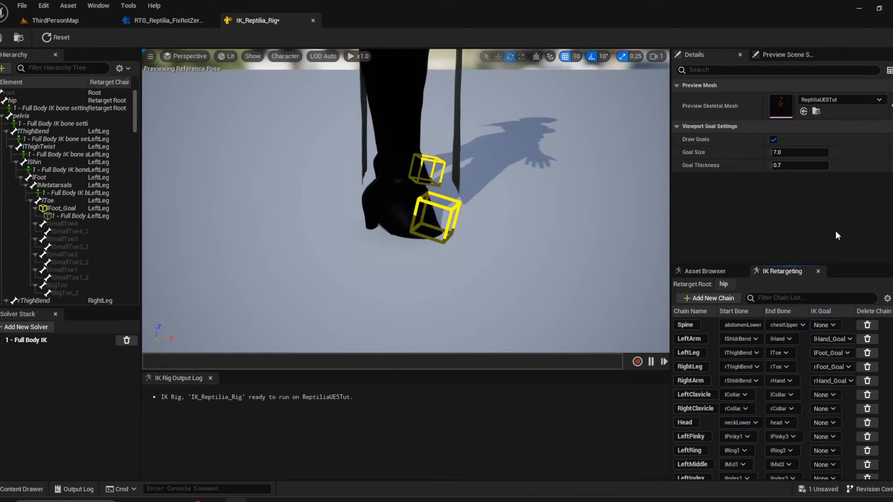
scroll(511, 197, down, 5)
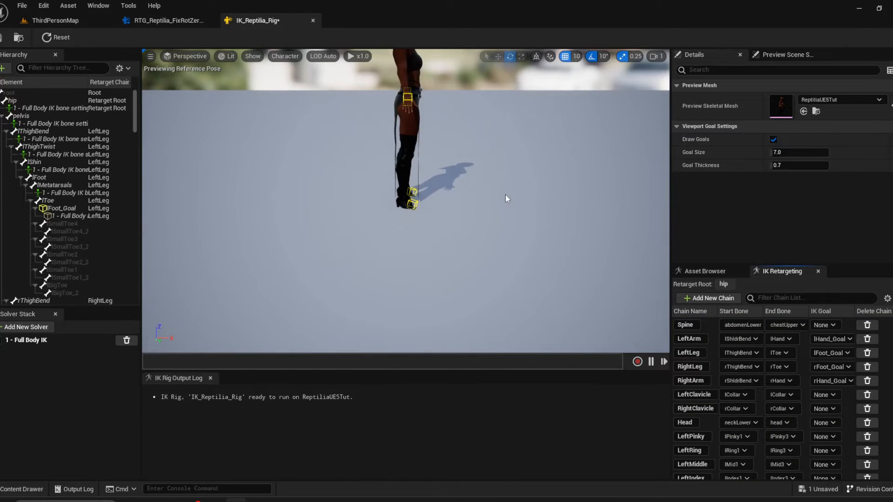
middle_drag(506, 195, 497, 154)
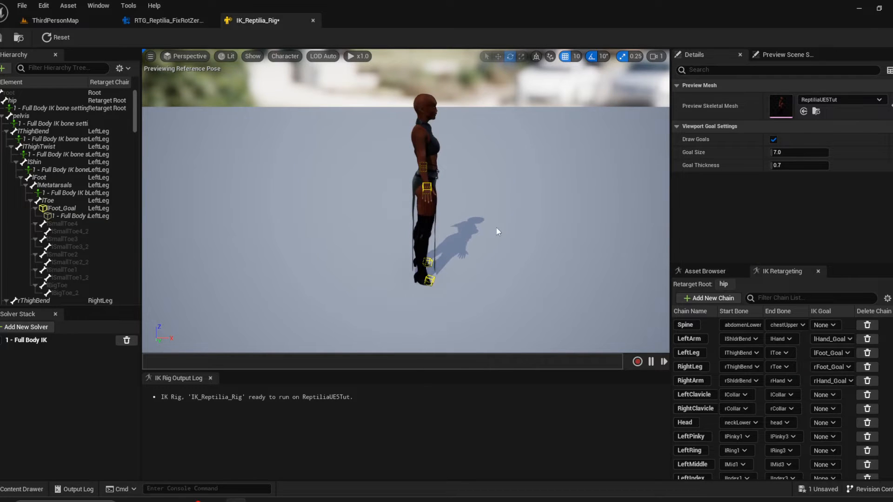
alt+drag(497, 228, 368, 223)
scroll(495, 228, up, 3)
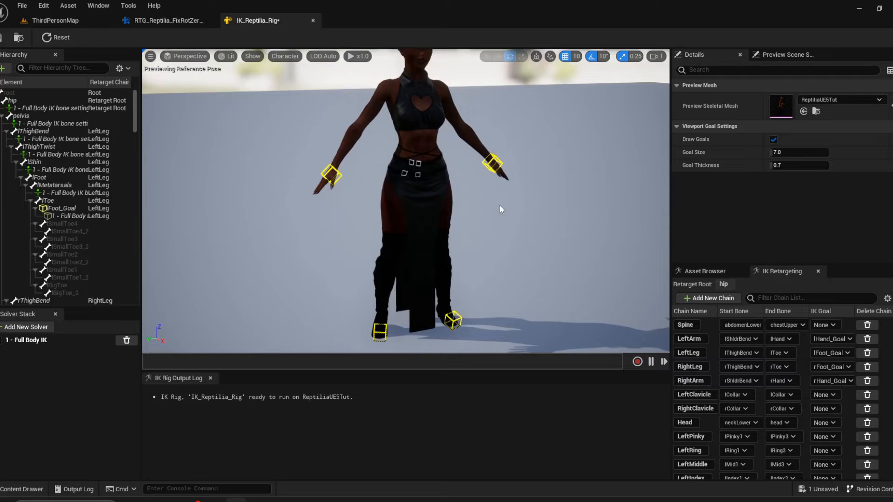
middle_drag(503, 196, 494, 176)
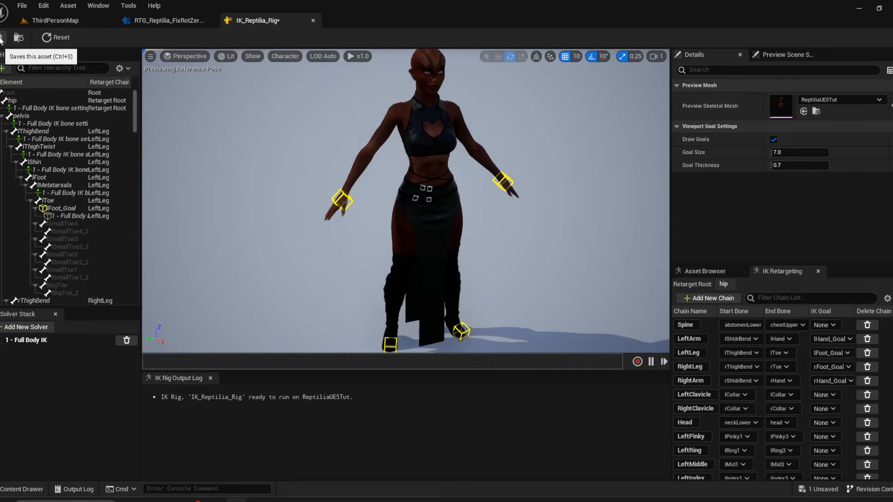
click(58, 37)
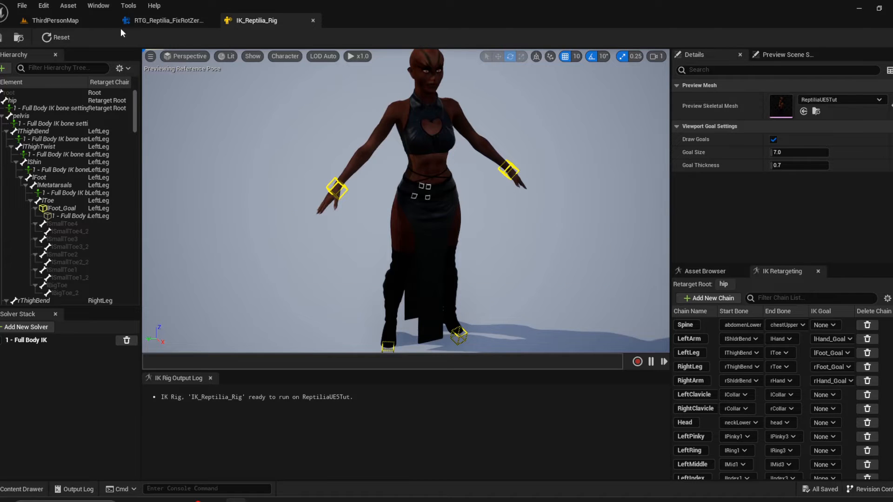
- In the RTG_Reptilia retargeter, keep IK_Mannequin as the source IK rig and set the Target Preview Mesh to ReptiliaUE5Tut
click(182, 20)
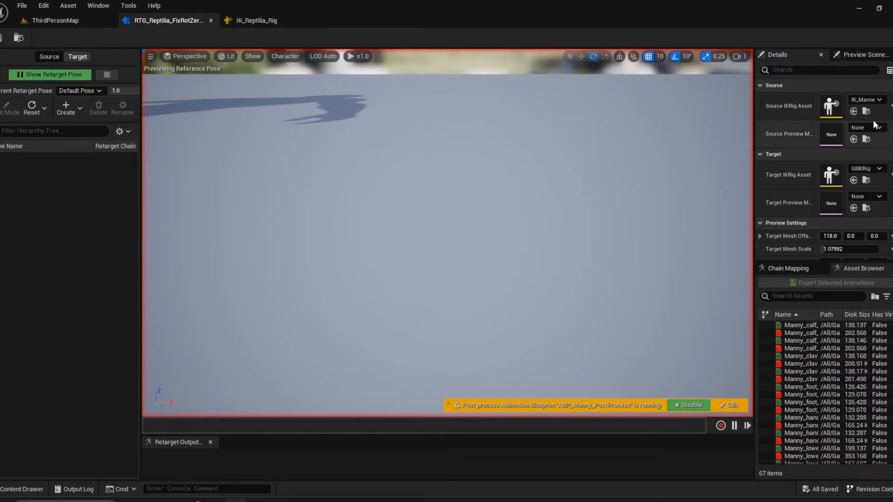
click(879, 100)
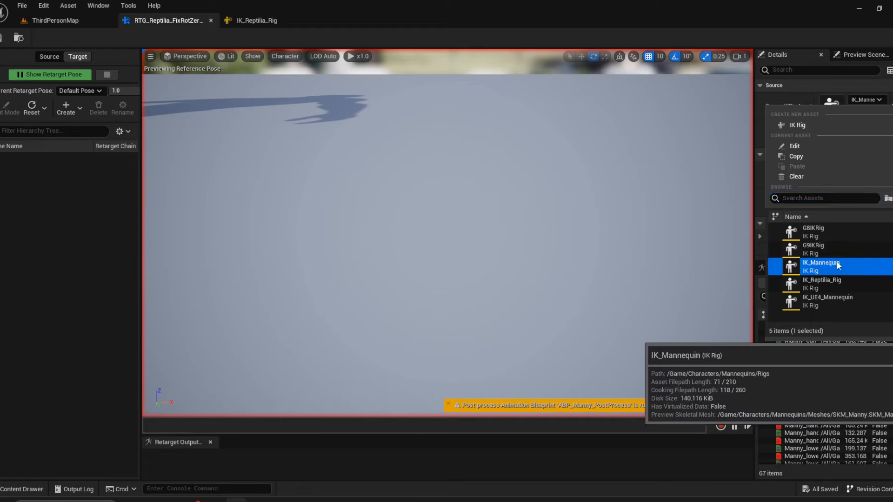
click(797, 87)
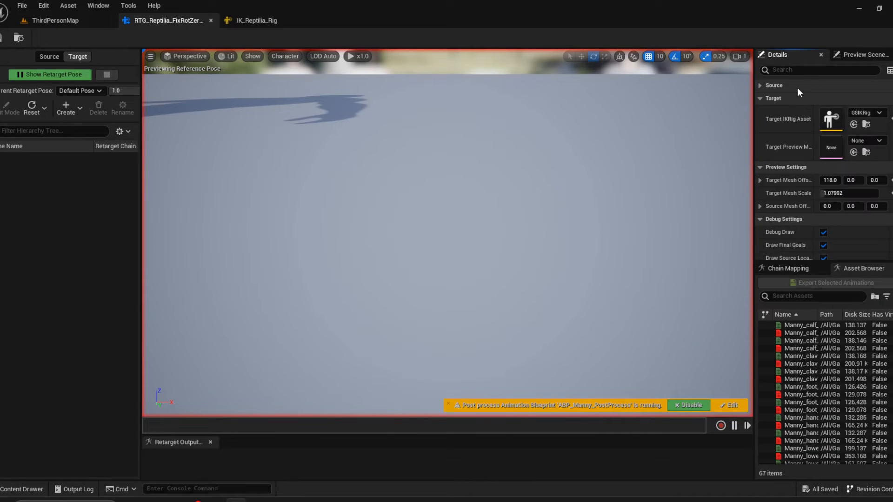
click(866, 142)
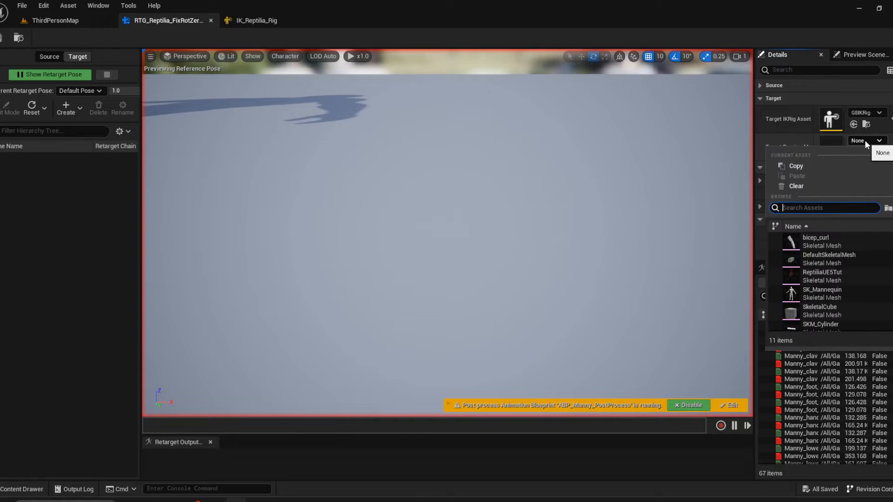
click(840, 278)
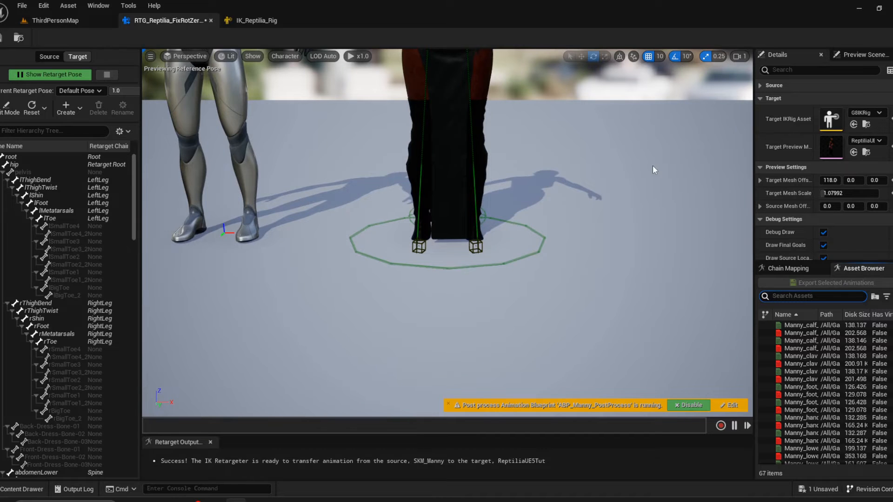
- Preview the MF_Idle animation on the source mannequin and the target Reptilia character
middle_drag(652, 166, 602, 75)
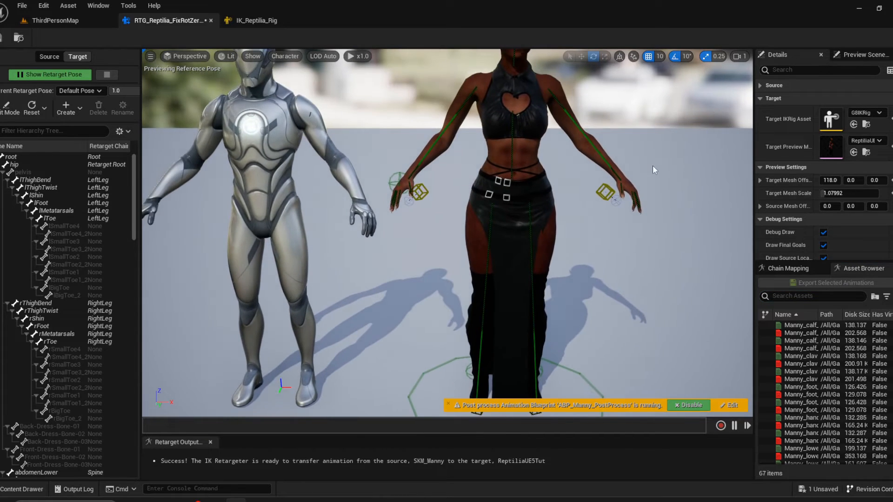
scroll(652, 165, down, 3)
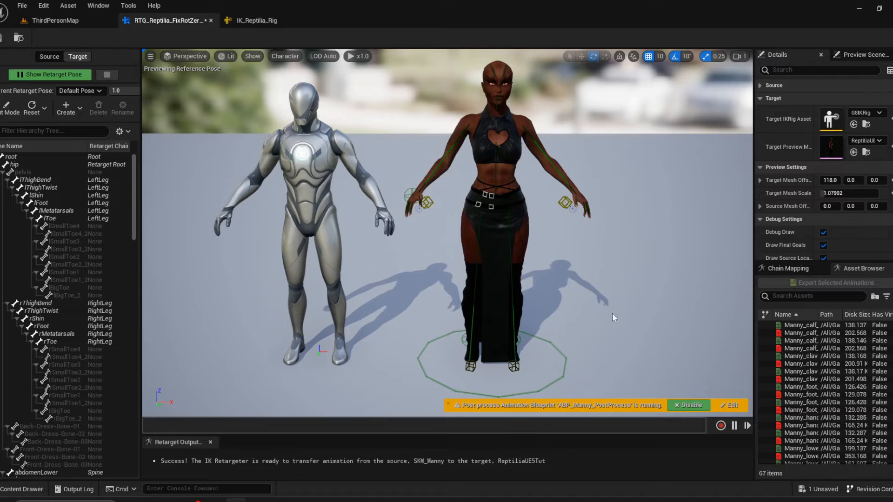
scroll(817, 387, down, 6)
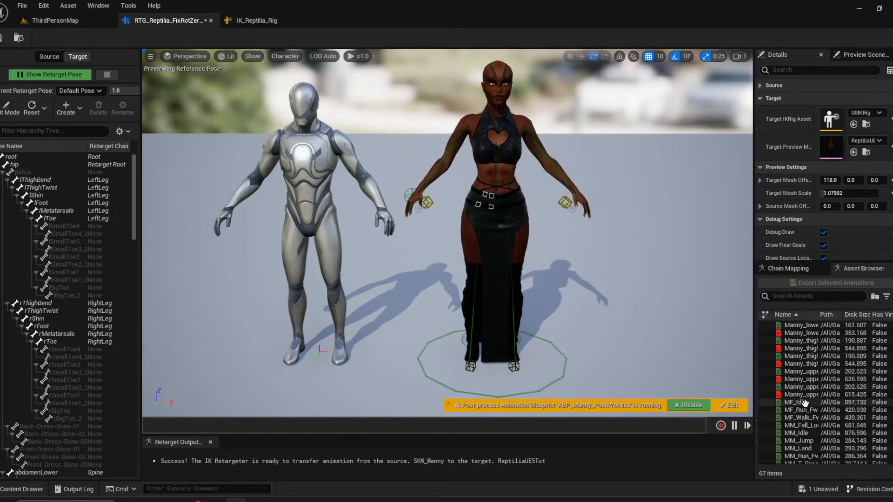
click(796, 402)
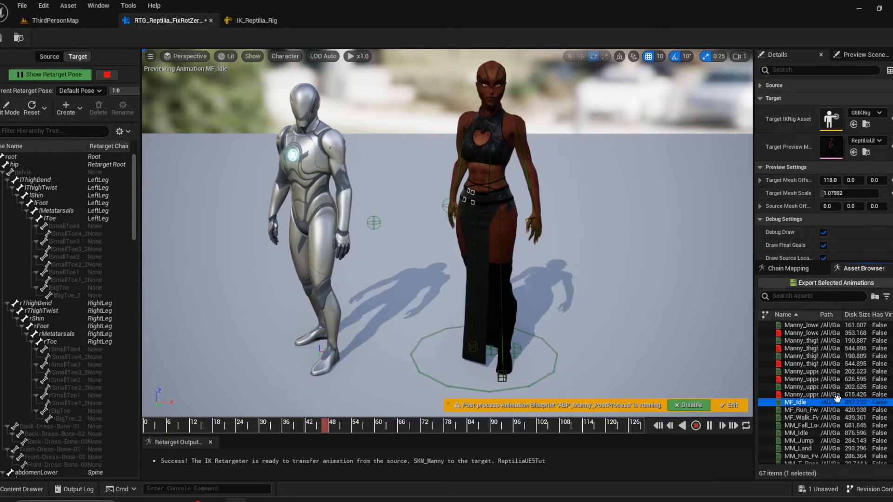
- Preview the MF_Walk_Fwd, MM_Jump, MM_Idle, MF_Run_Fwd and MM_Fall_Loop animations on both characters, ending on MF_Walk_Fwd
click(823, 418)
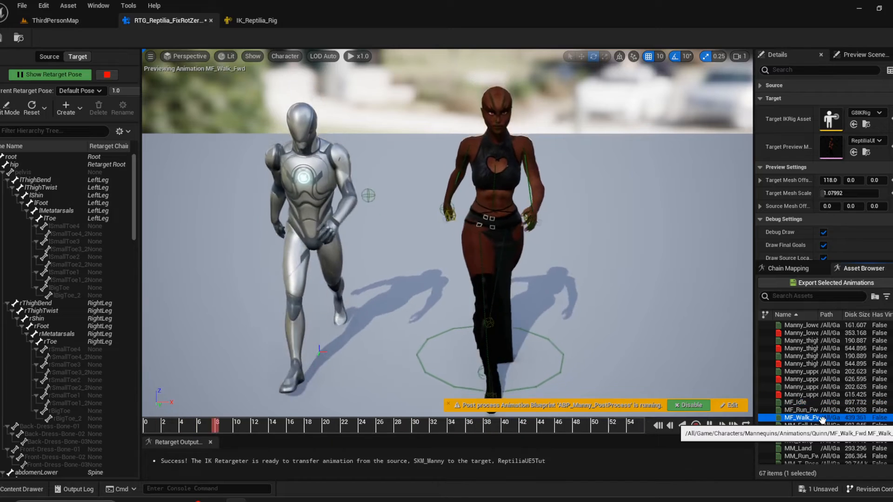
scroll(874, 418, down, 2)
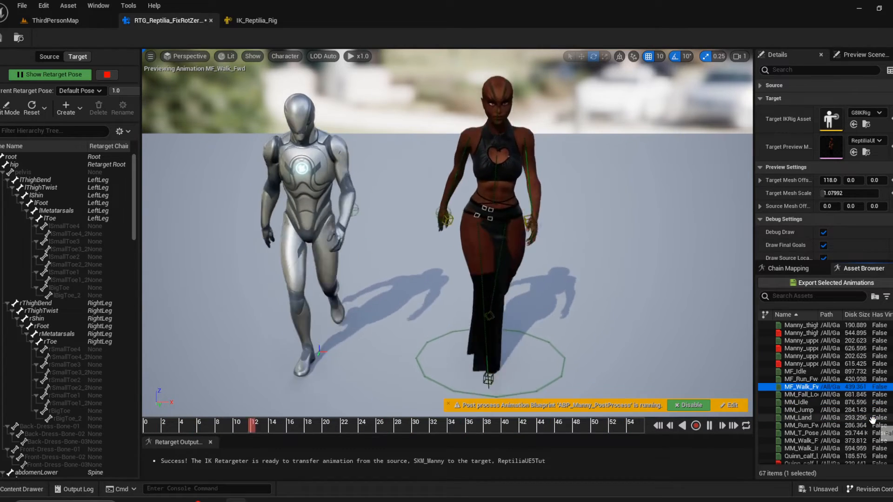
click(867, 411)
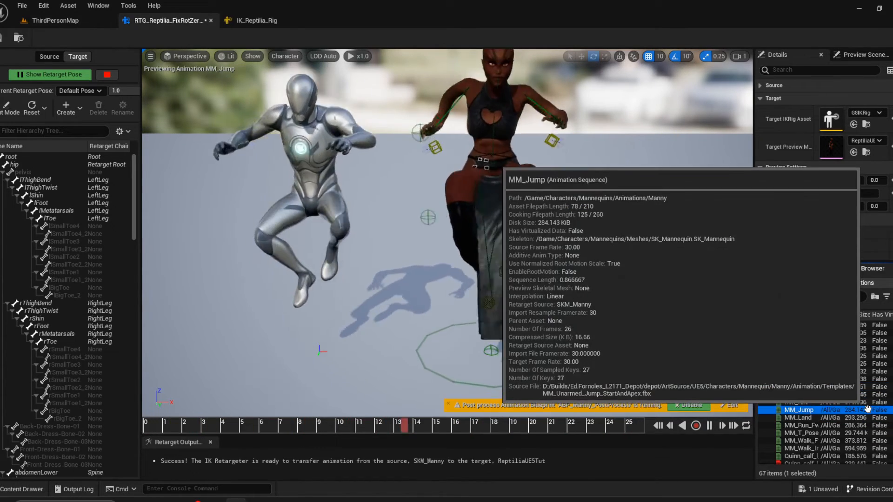
click(864, 403)
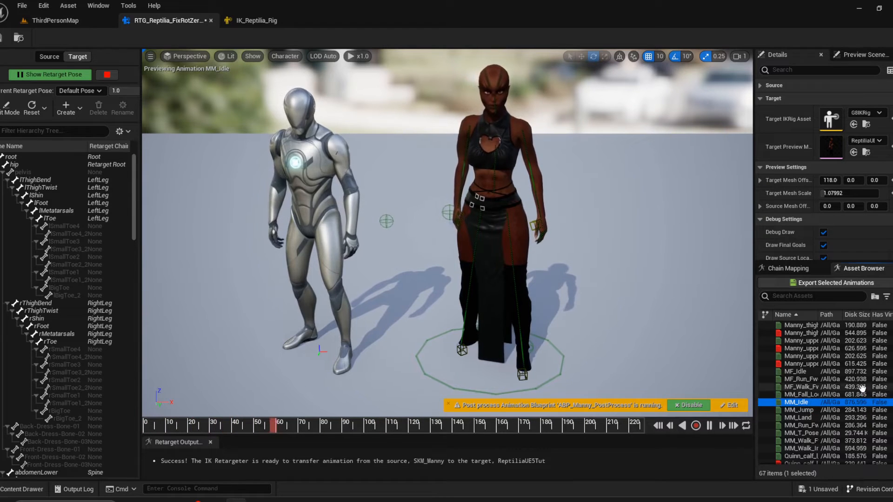
click(863, 380)
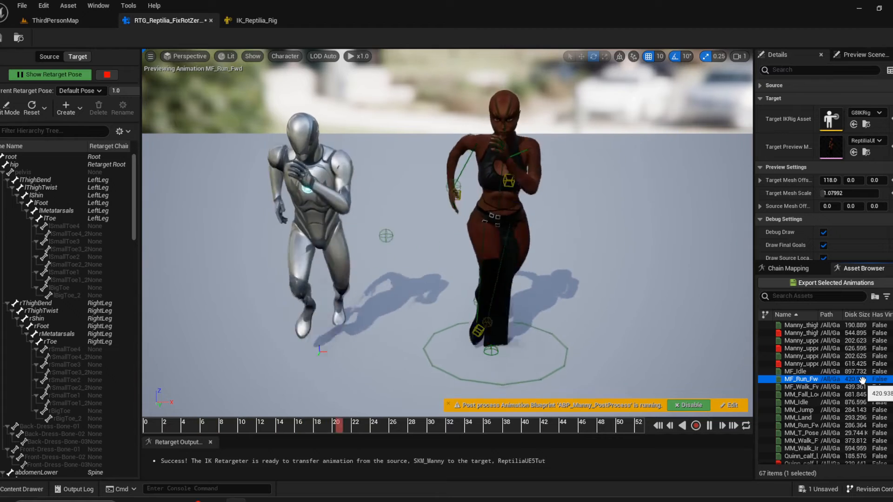
click(862, 394)
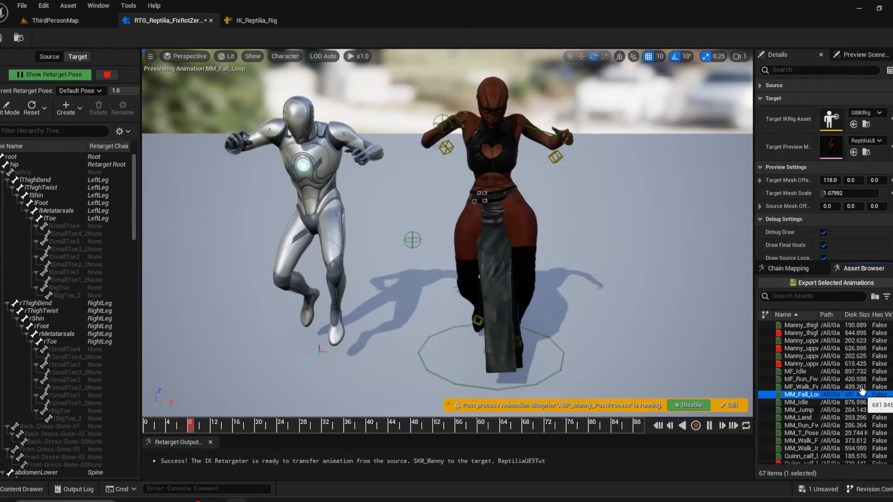
click(863, 387)
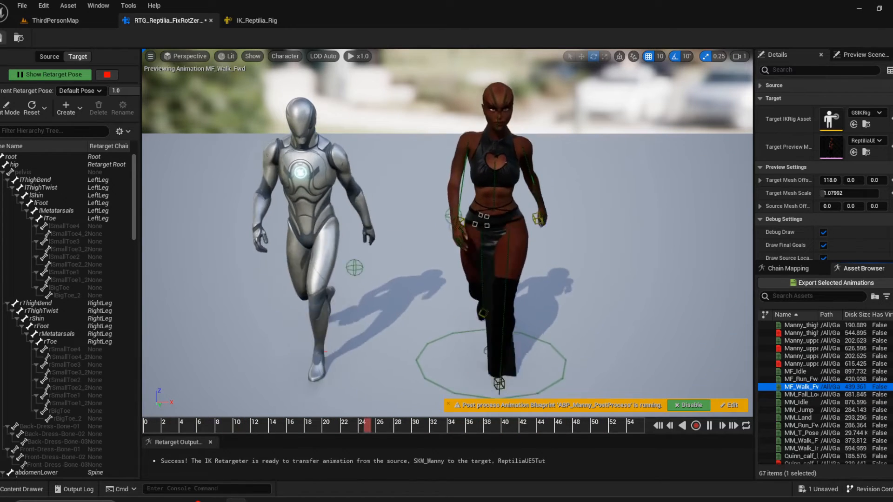
- Save the RTG_Reptilia retargeter and close both the retargeter and the IK_Reptilia_Rig editors
click(2, 38)
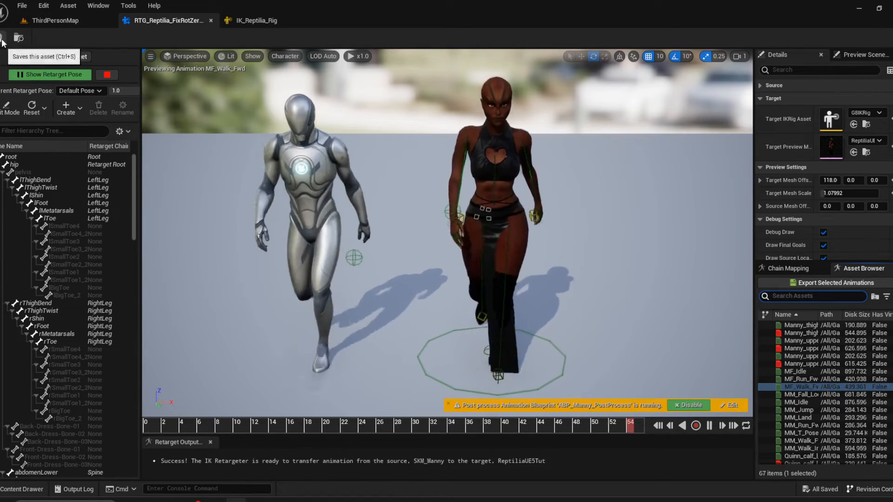
click(211, 21)
click(211, 20)
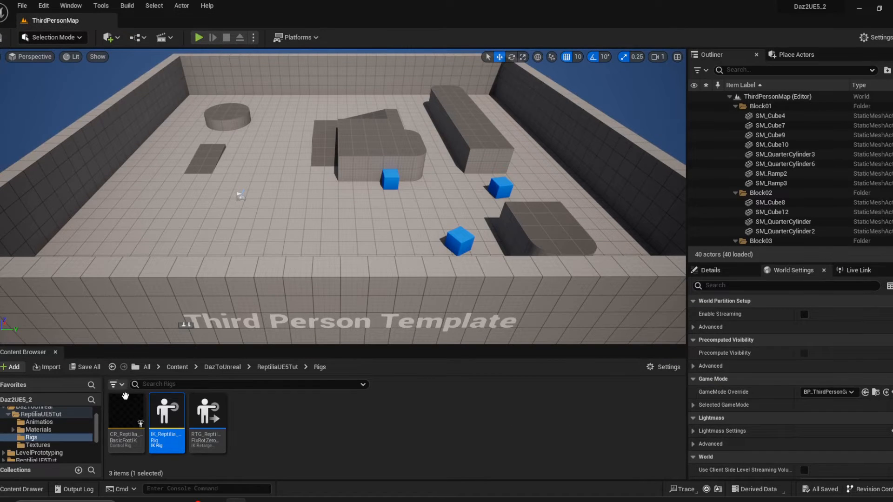
- Open the CR_Reptilia_BasicFootIK control rig from the Rigs folder and set its Preview Mesh to ReptiliaUE5Tut
double_click(116, 416)
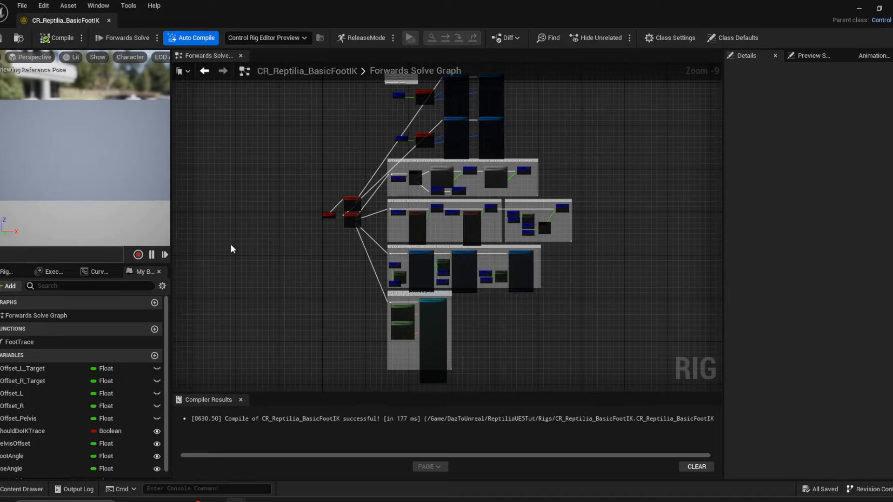
click(814, 56)
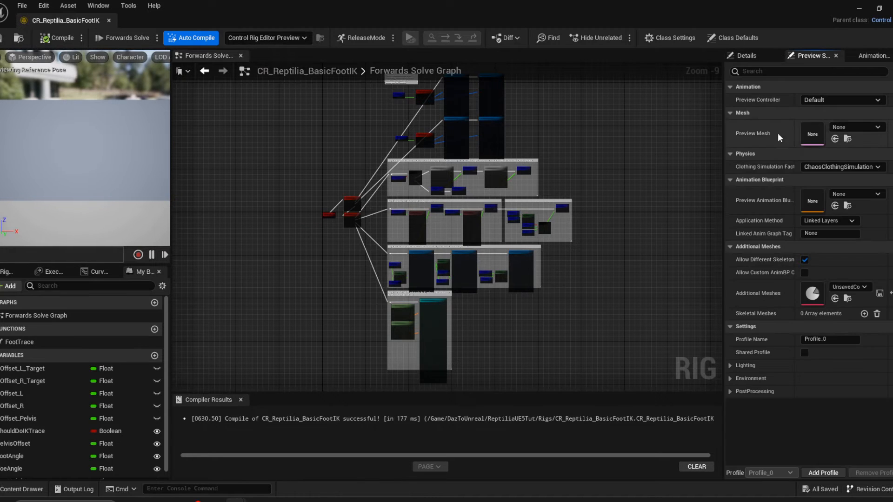
click(832, 130)
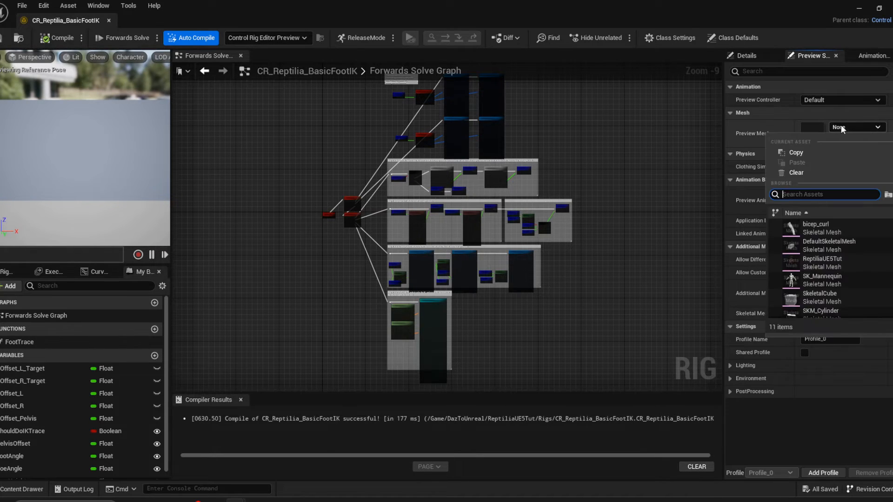
click(829, 258)
scroll(112, 146, down, 5)
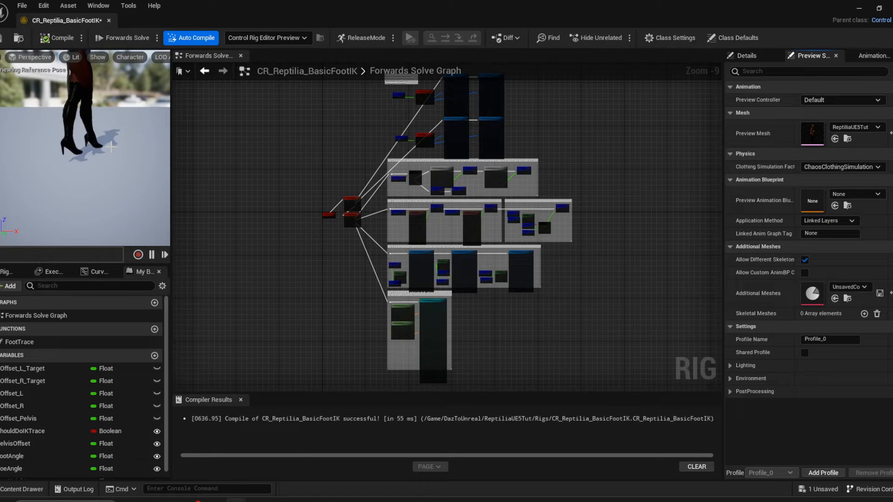
scroll(116, 150, down, 6)
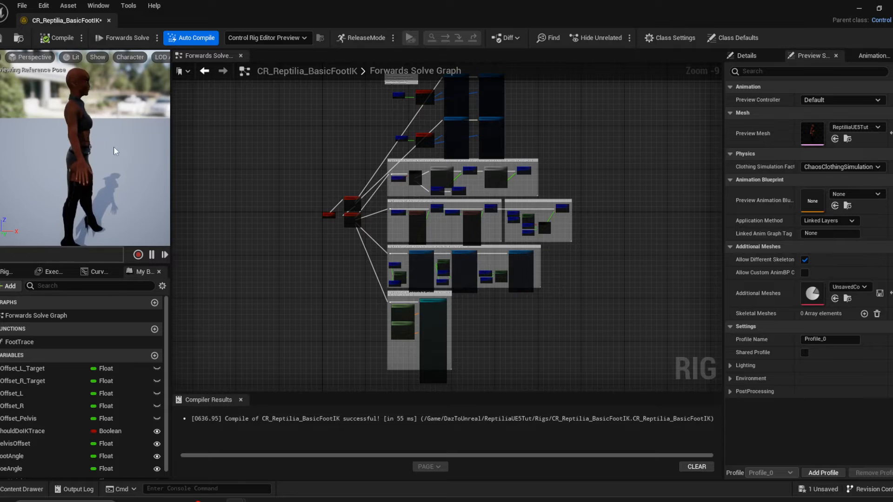
alt+drag(116, 150, 33, 150)
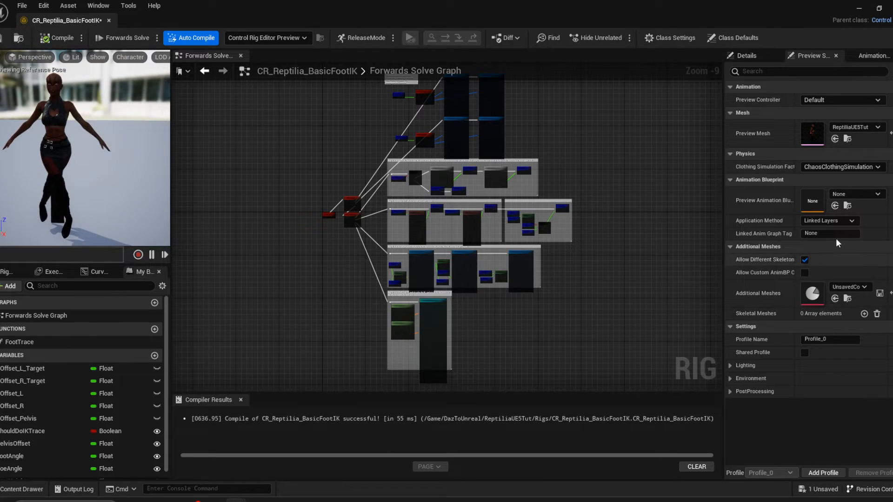
- In Step 4 of the Forwards Solve Graph, set the first Modify Transforms node's bone name to ik_foot_l
scroll(464, 272, up, 3)
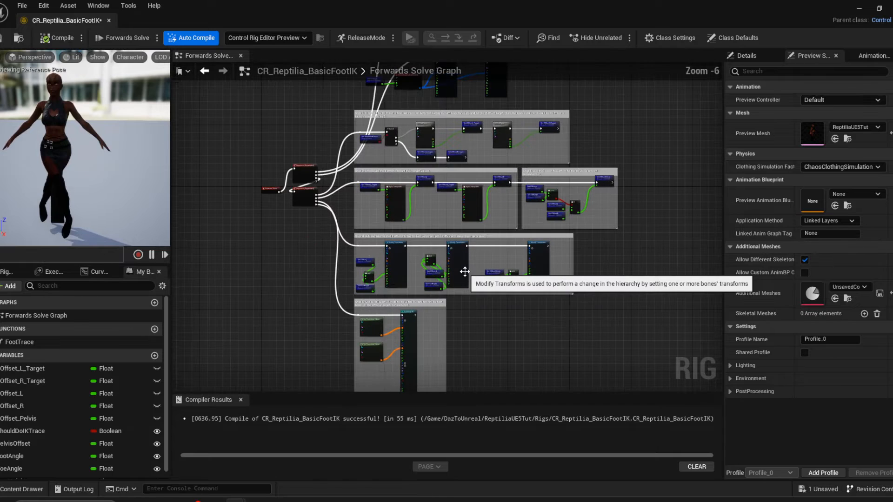
scroll(465, 271, up, 5)
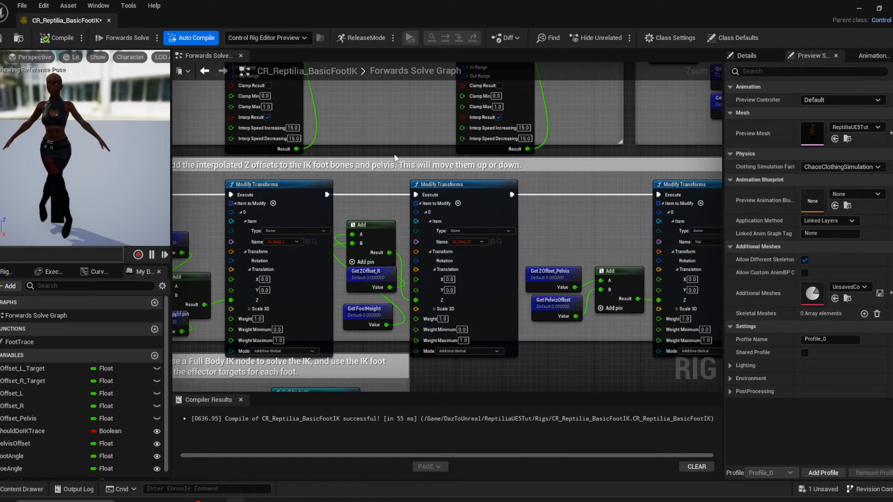
click(289, 243)
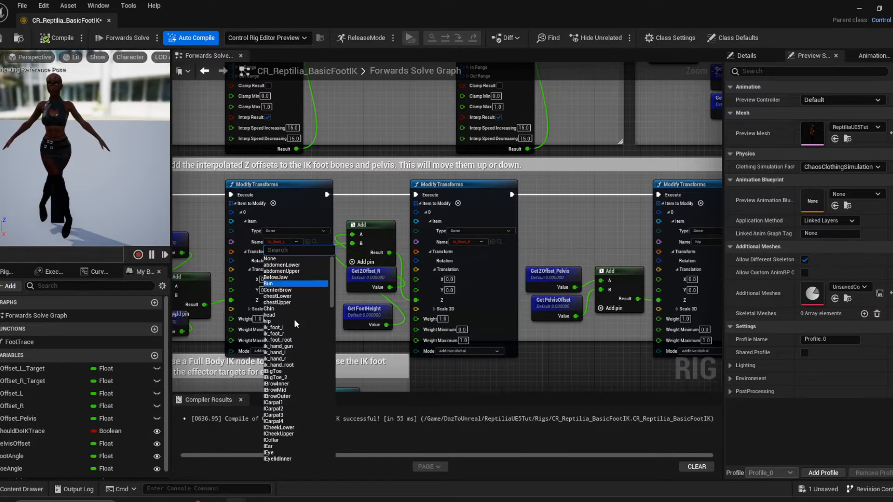
scroll(294, 369, down, 4)
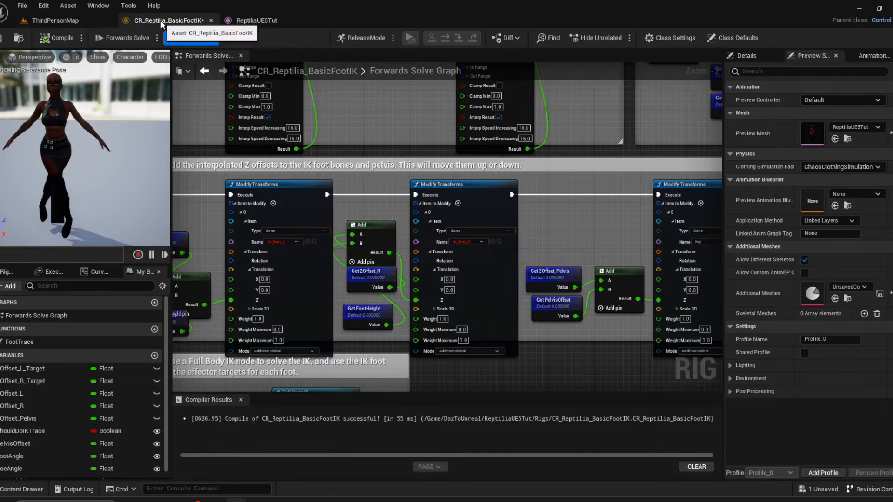
click(289, 241)
scroll(291, 348, down, 15)
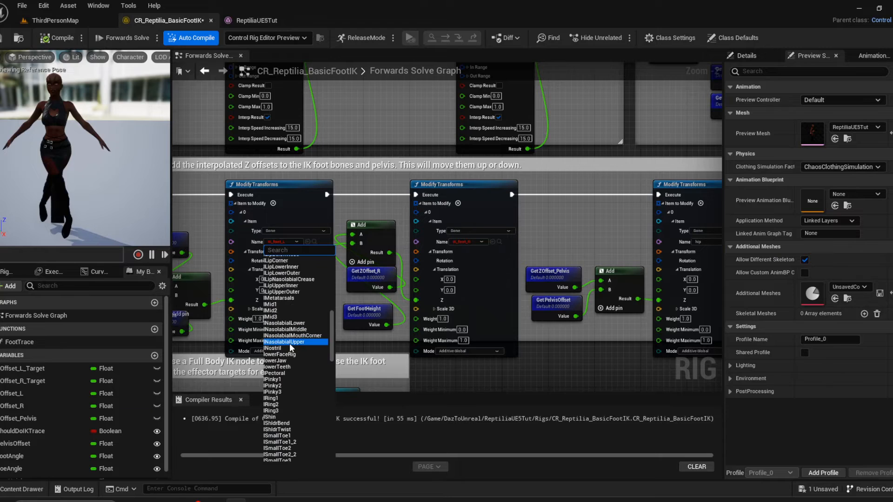
scroll(290, 348, down, 12)
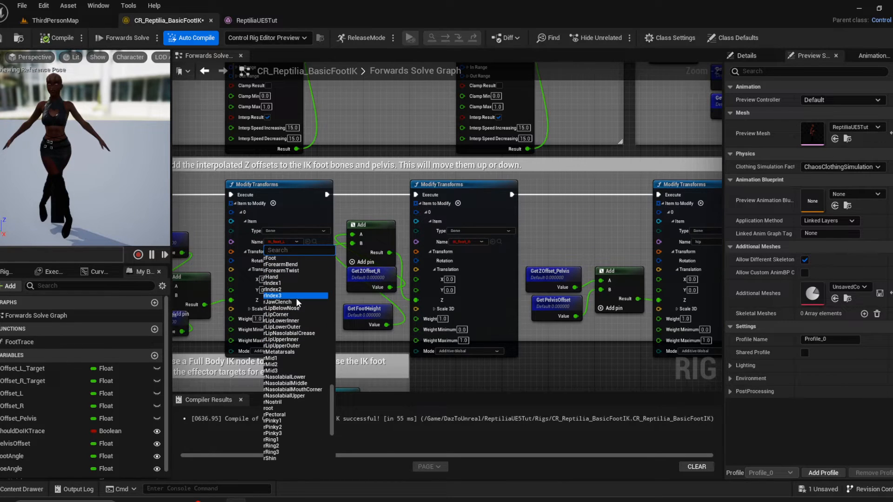
text(ik)
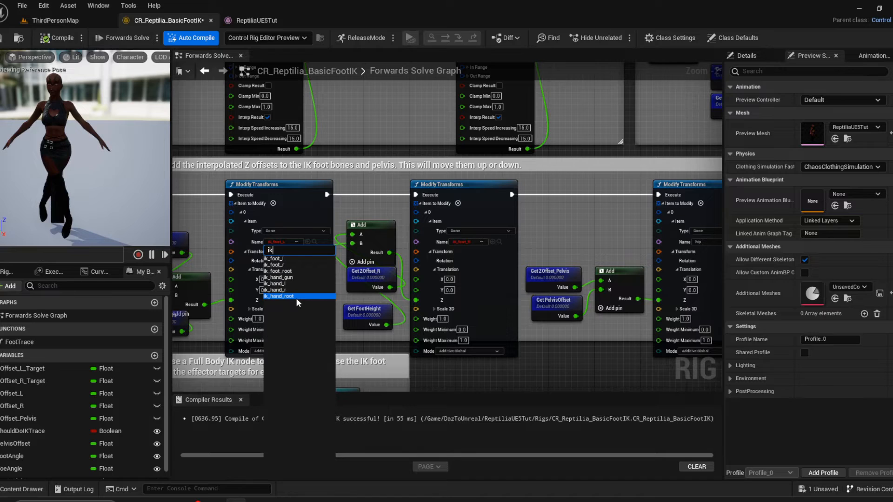
click(281, 257)
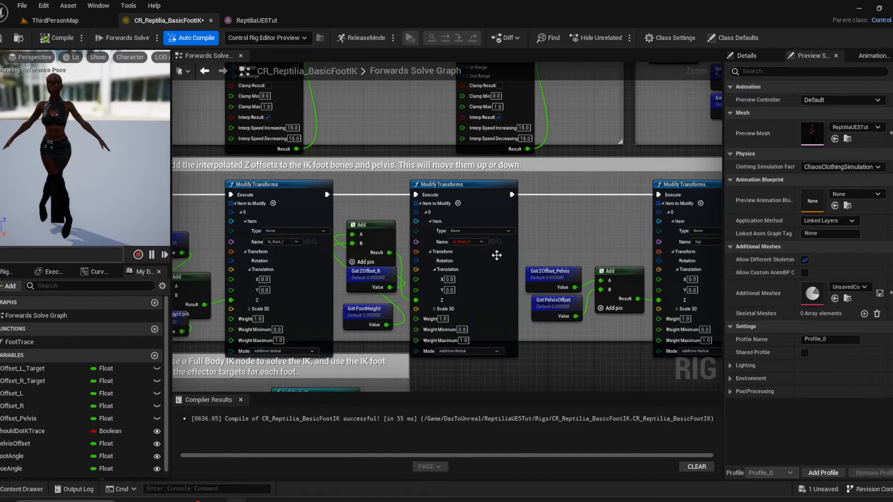
- Set the second Modify Transforms node's bone name in Step 4 to ik_foot_r
click(467, 243)
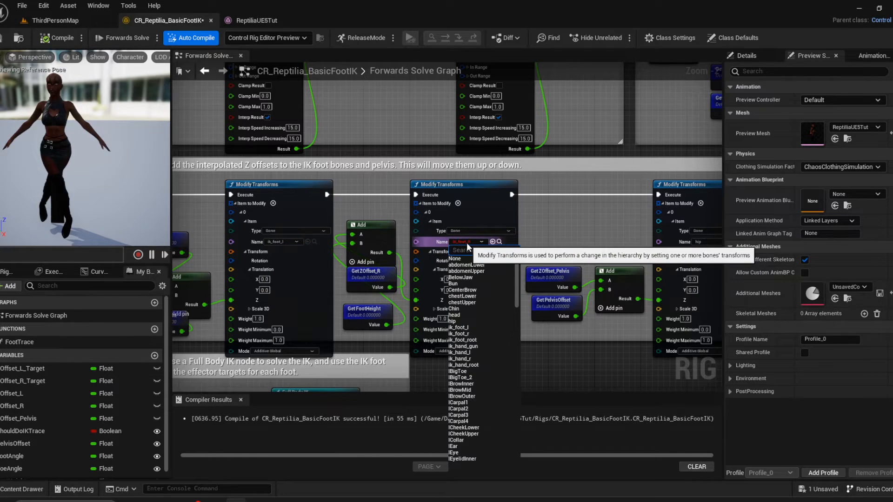
text(ik)
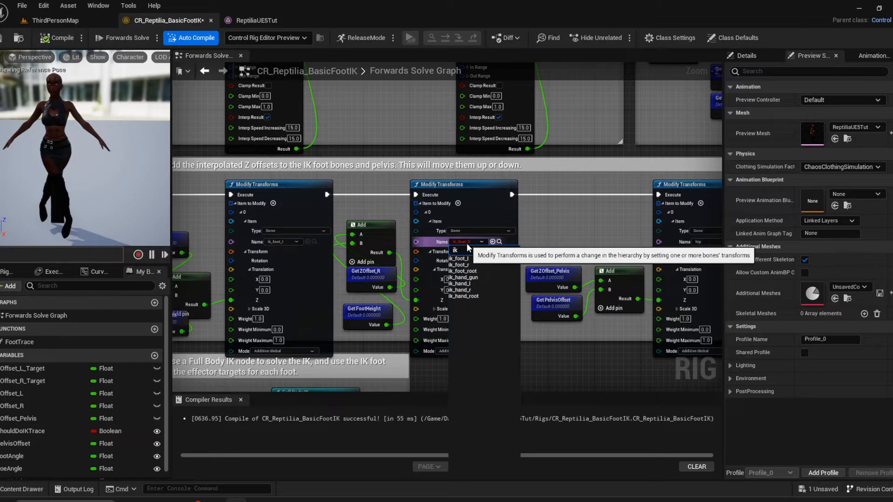
click(460, 265)
- In Step 5, set the upper Get Transform node's bone to ik_foot_l and the lower one's to ik_foot_r
scroll(551, 373, down, 1)
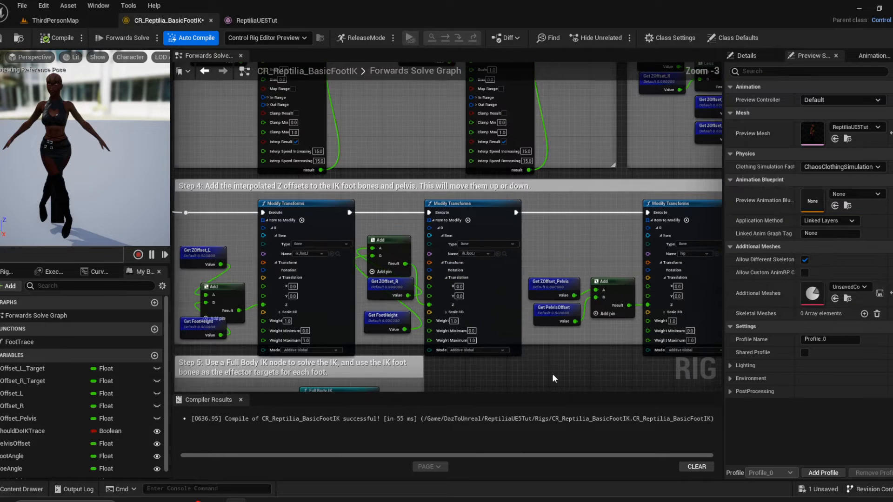
right_drag(568, 274, 612, 34)
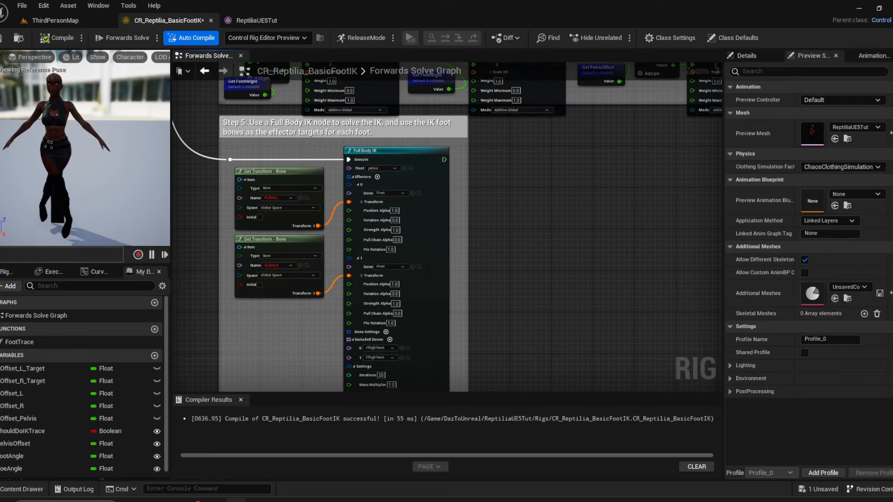
click(279, 199)
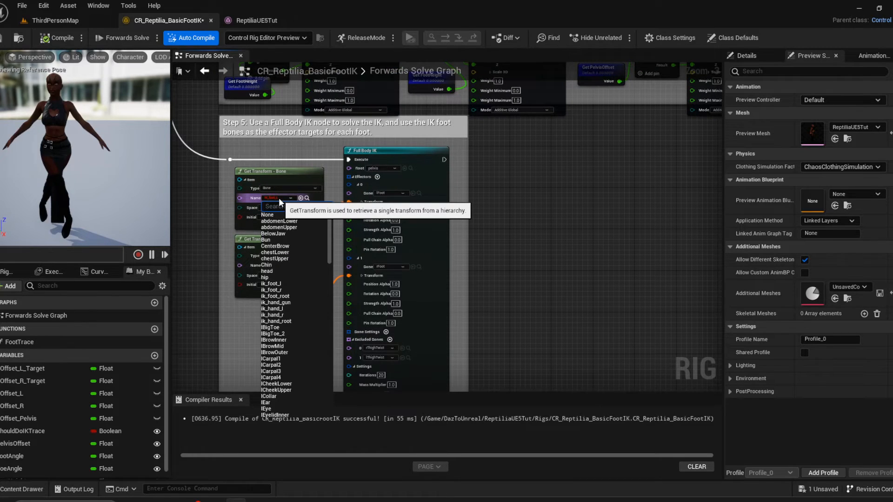
text(ik)
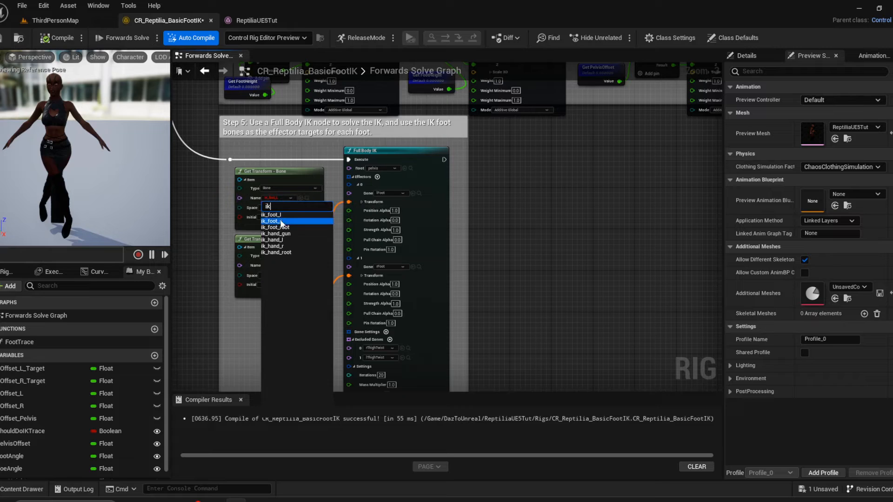
click(279, 215)
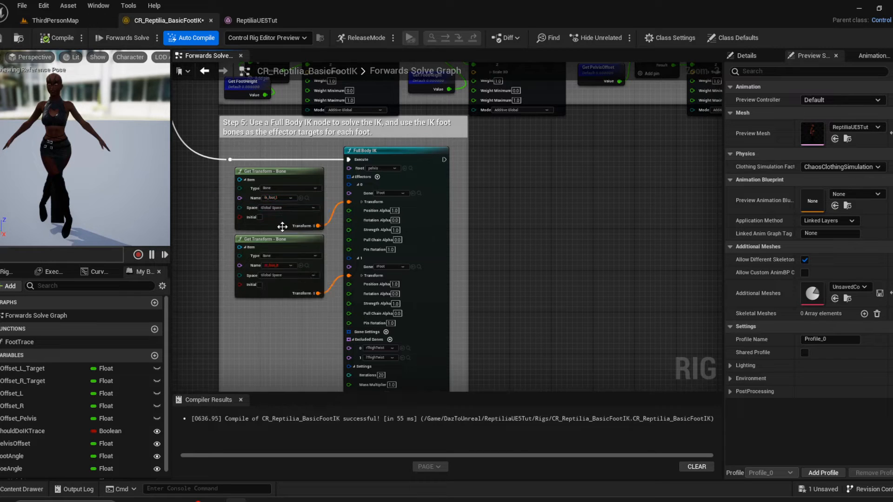
click(283, 269)
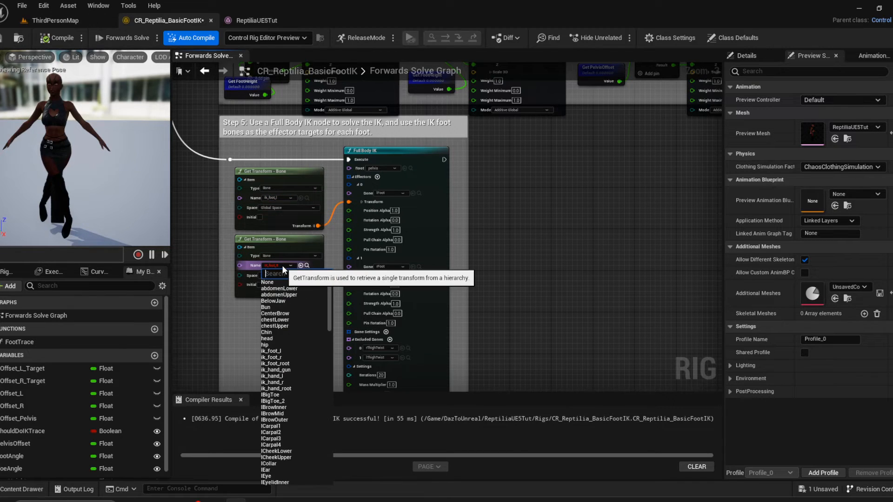
text(ik)
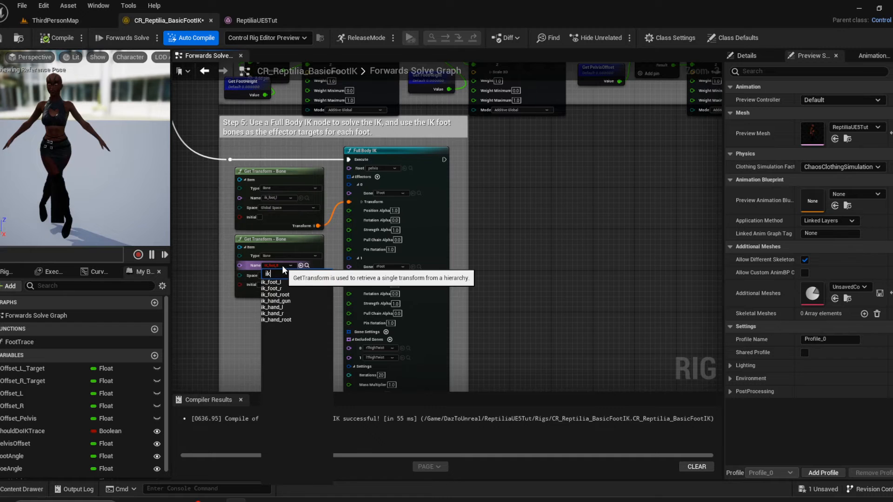
click(275, 288)
- In Step 1 of the Forwards Solve Graph, set the first FootTrace node's bone to ik_foot_l and the second one's to ik_foot_r
scroll(495, 267, up, 2)
right_drag(532, 186, 518, 404)
scroll(444, 126, down, 2)
right_drag(439, 88, 452, 334)
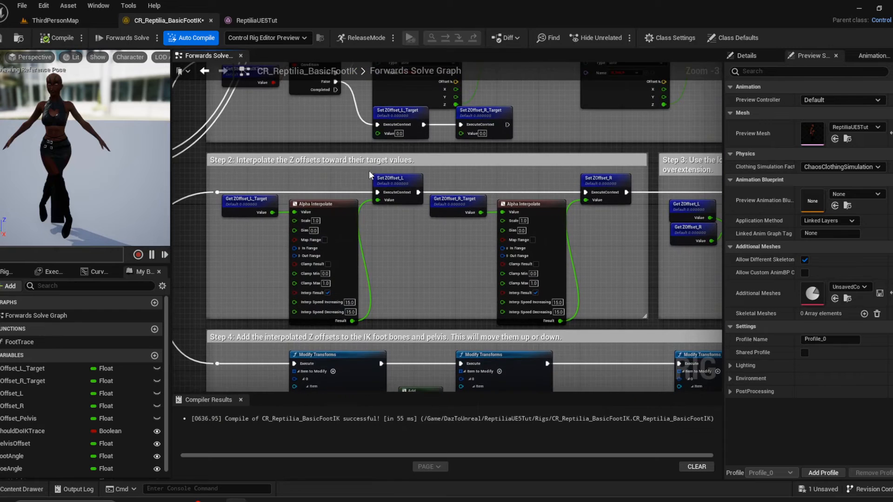
right_drag(360, 139, 400, 293)
right_drag(447, 235, 455, 247)
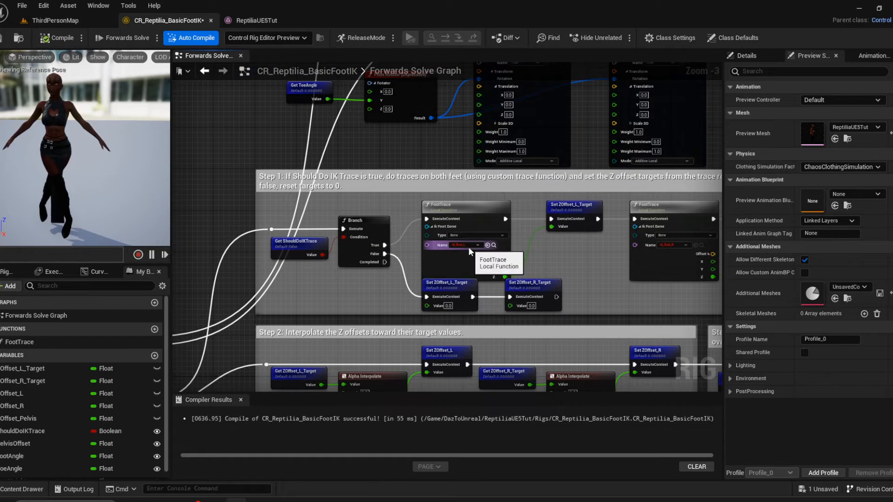
click(468, 247)
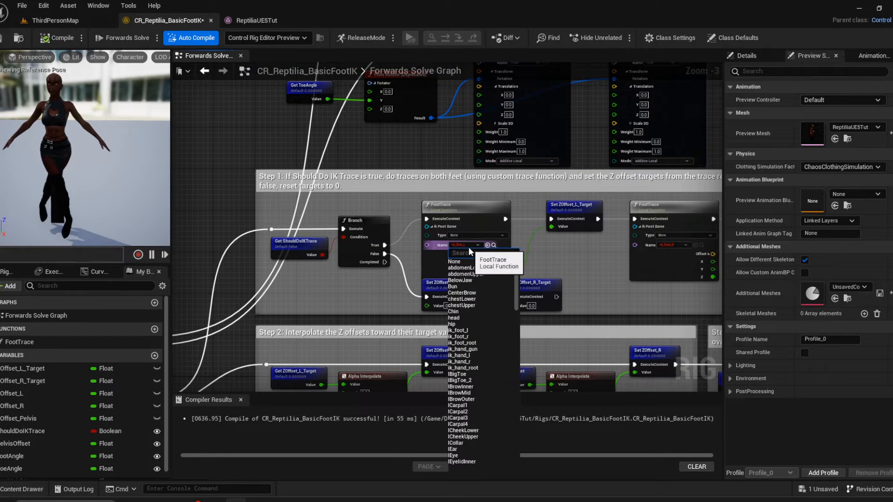
text(ik)
click(469, 262)
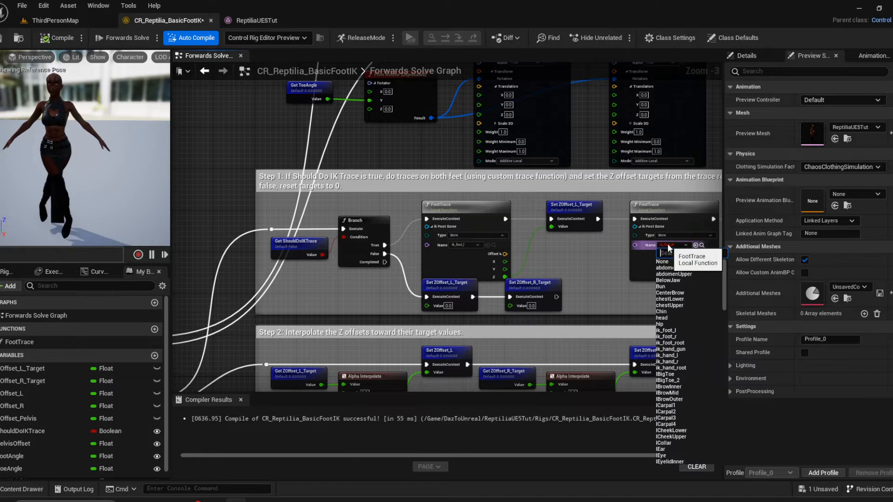
text(ik)
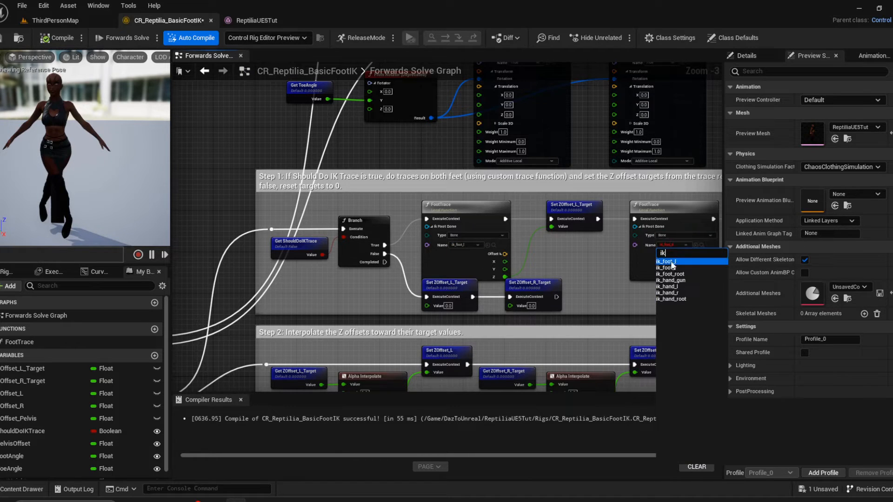
click(670, 268)
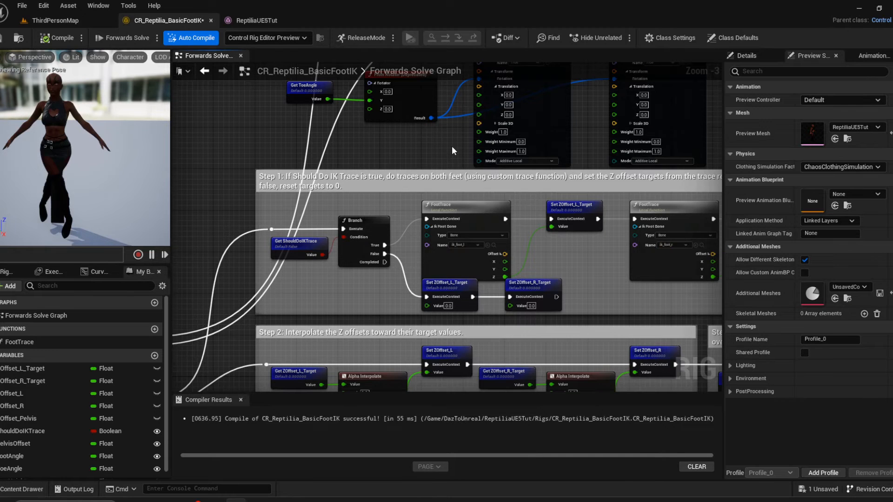
- Check the remaining nodes of the Forwards Solve Graph, then compile and save the CR_Reptilia_BasicFootIK control rig
mouse_move(451, 146)
right_down()
mouse_move(409, 289)
mouse_move(327, 342)
mouse_move(336, 390)
mouse_move(468, 423)
mouse_move(253, 343)
mouse_move(205, 370)
mouse_move(210, 390)
mouse_move(235, 395)
mouse_move(242, 326)
mouse_move(341, 262)
mouse_move(402, 272)
right_up()
scroll(285, 319, down, 6)
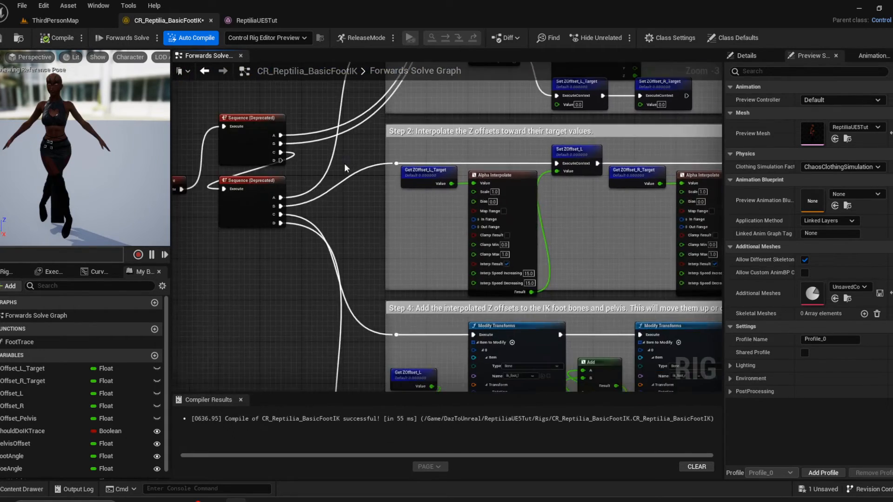
scroll(418, 342, up, 5)
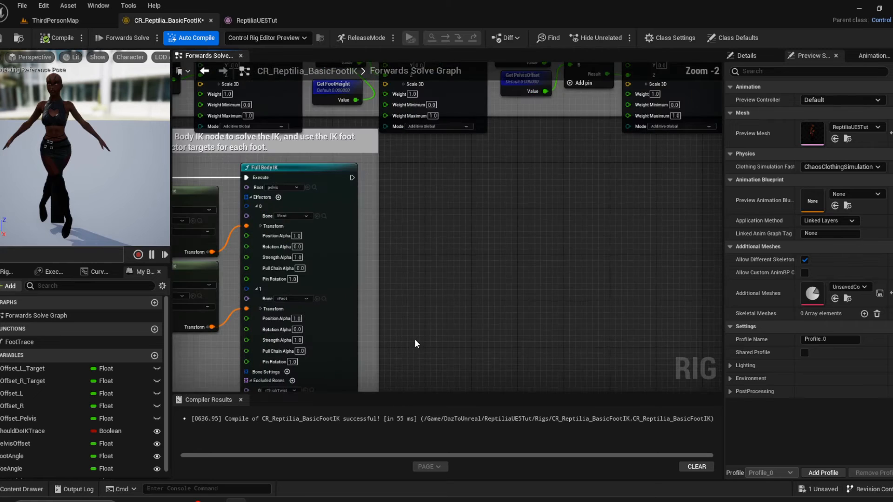
right_drag(414, 339, 436, 462)
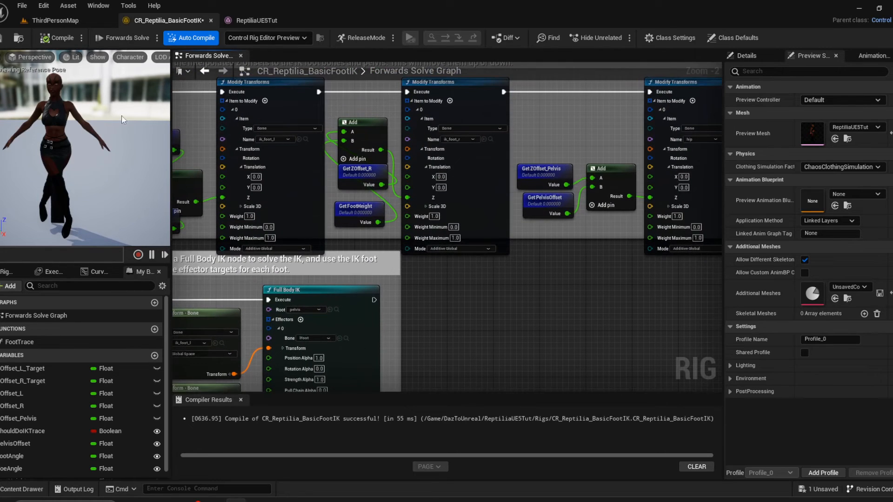
click(58, 39)
click(2, 40)
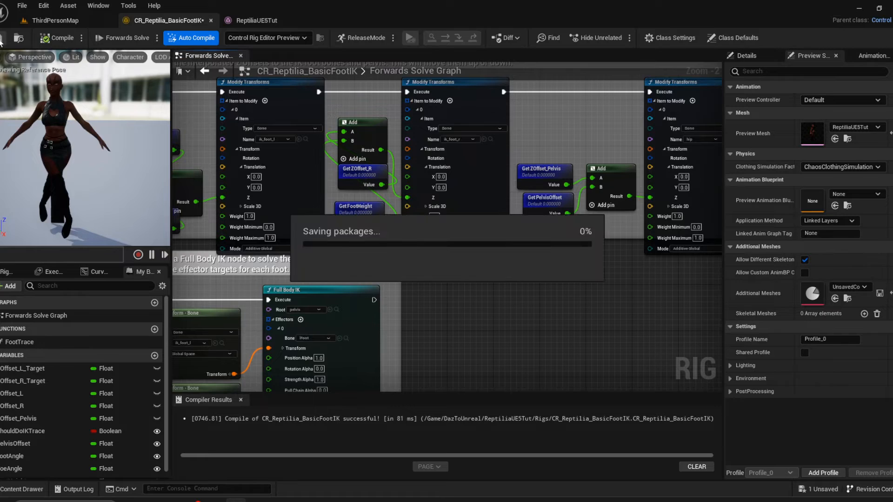
- Close the CR_Reptilia_BasicFootIK control rig and the ReptiliaUE5Tut skeleton editor
click(211, 21)
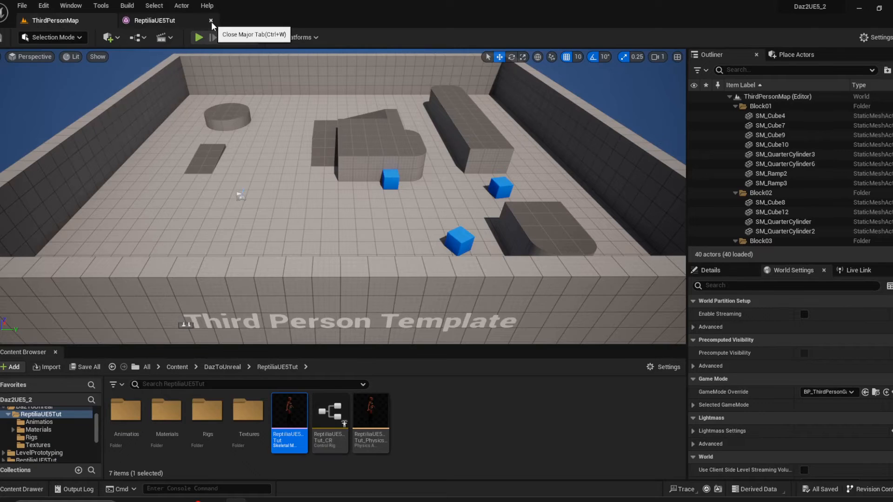
click(174, 18)
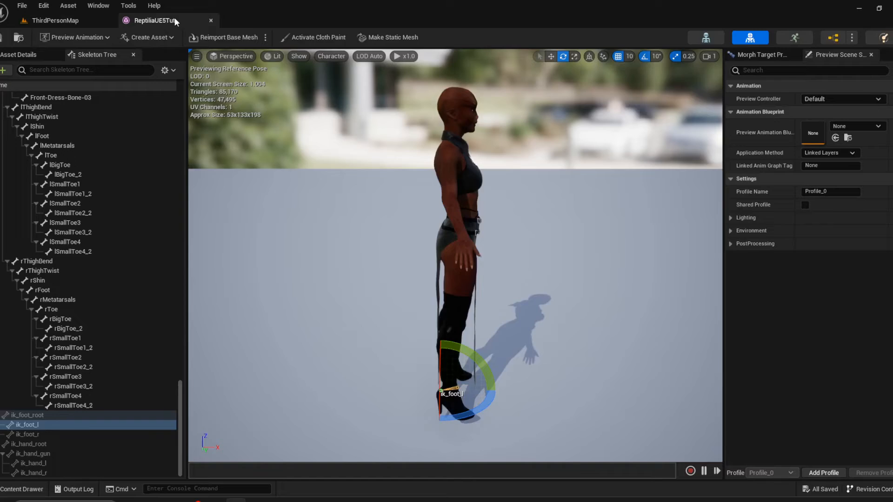
click(211, 21)
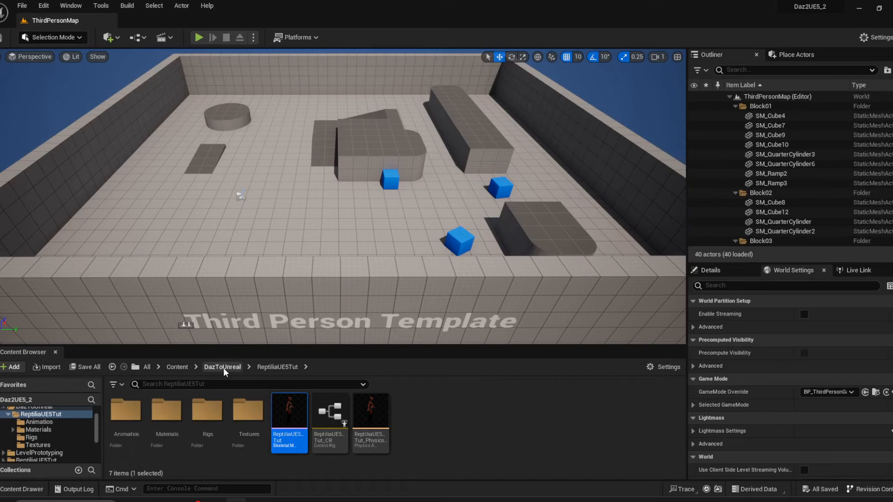
- Start Duplicate and Retarget Animation Assets/Blueprints on ABP_Quinn in the Characters/Mannequins/Animations folder
click(180, 367)
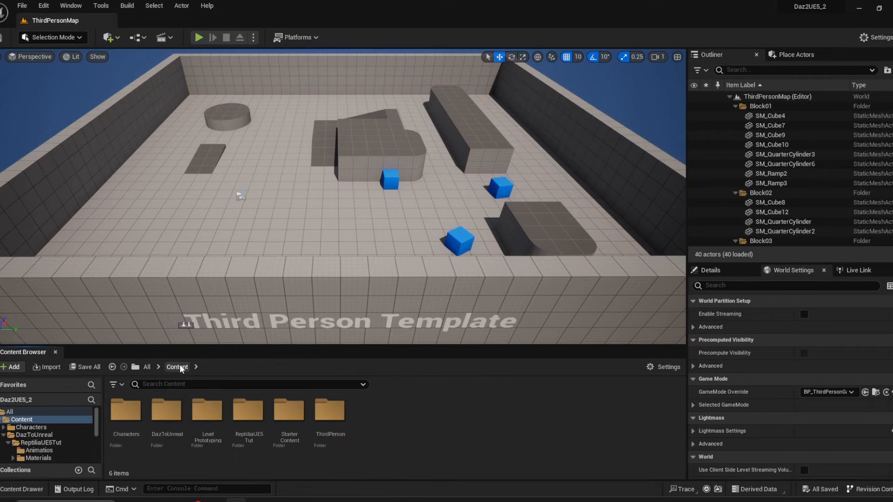
double_click(126, 410)
double_click(165, 414)
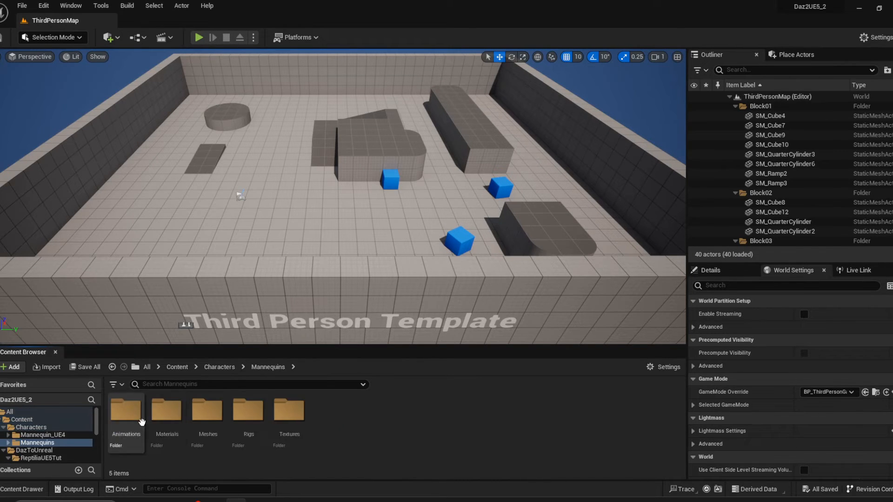
double_click(126, 412)
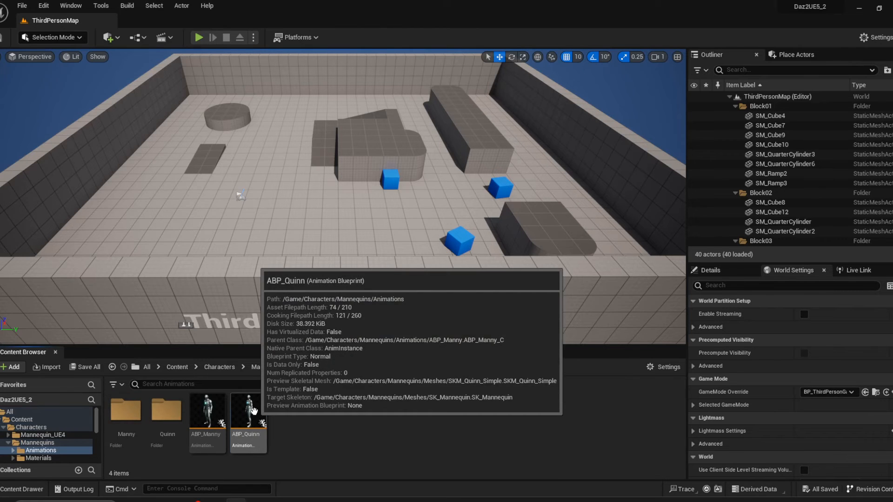
right_click(249, 419)
mouse_move(328, 166)
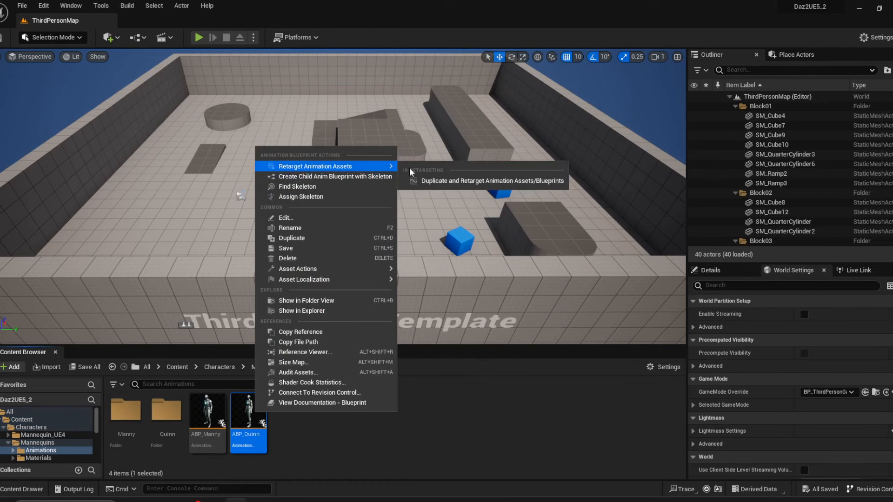
click(457, 180)
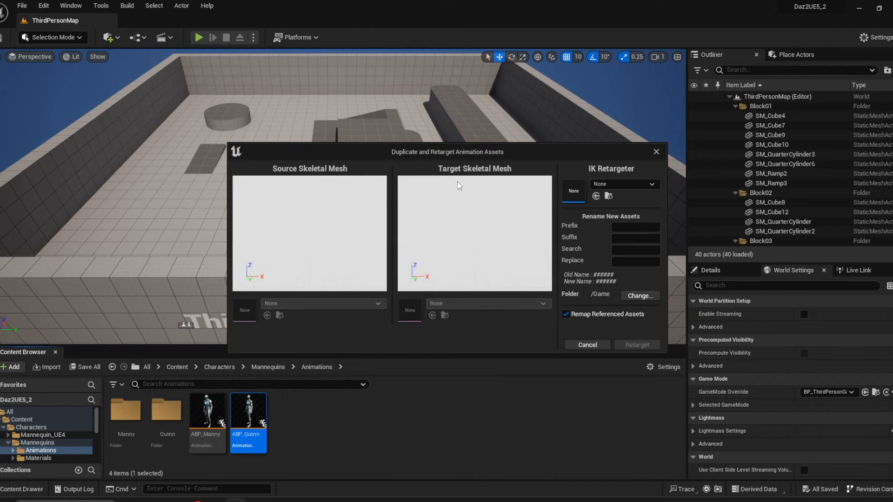
- Choose RTG_Reptilia_FixRotZeroRootIKRetargeter as the IK Retargeter and rename new assets by replacing Quinn with Reptilia
click(624, 182)
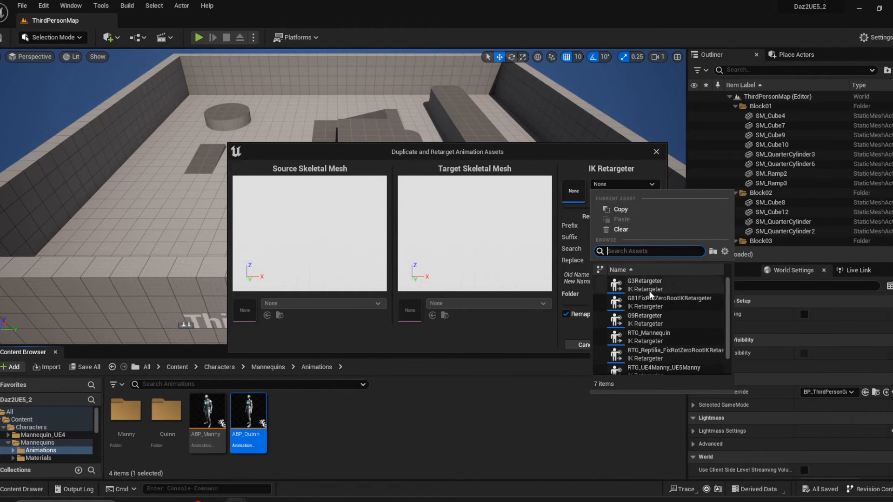
scroll(672, 353, down, 1)
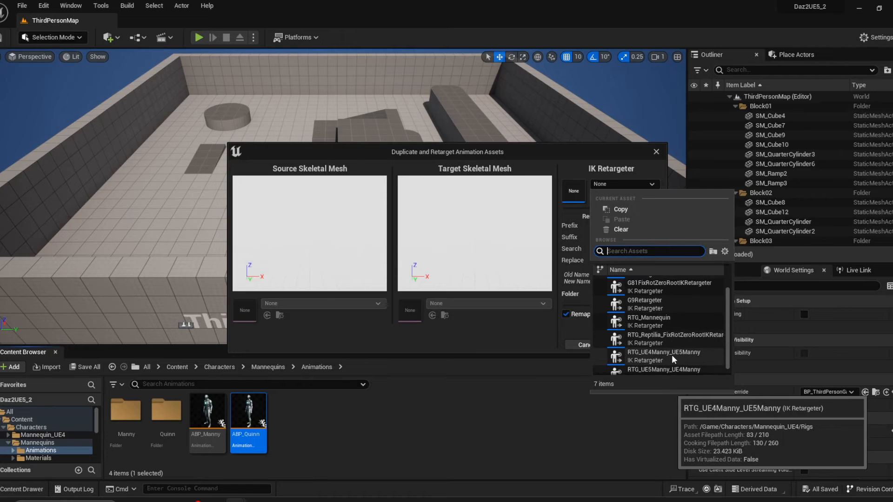
click(671, 336)
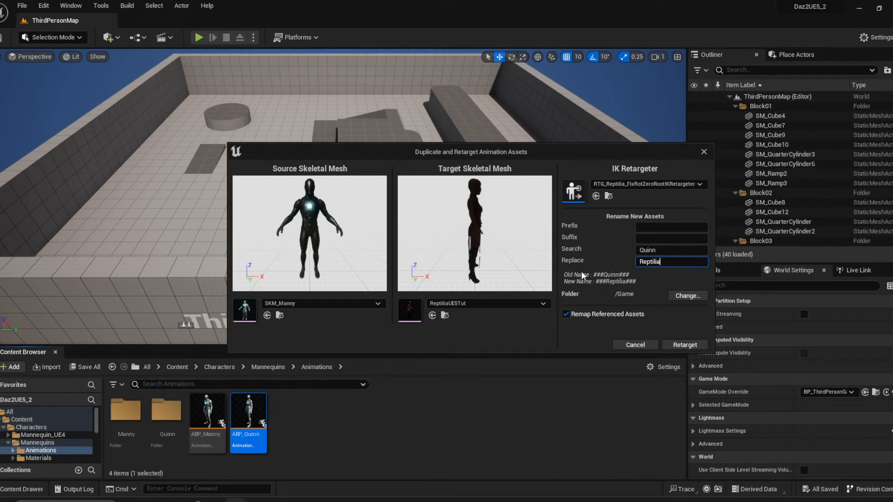
- Set the export path to a new UE5 folder inside DazToUnreal/ReptiliaUE5Tut/Animatios and run the retarget
click(679, 296)
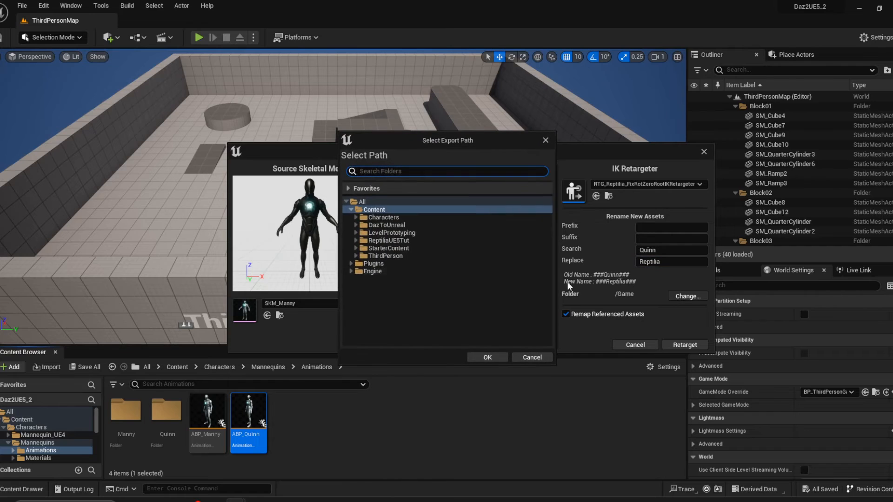
click(357, 226)
click(361, 232)
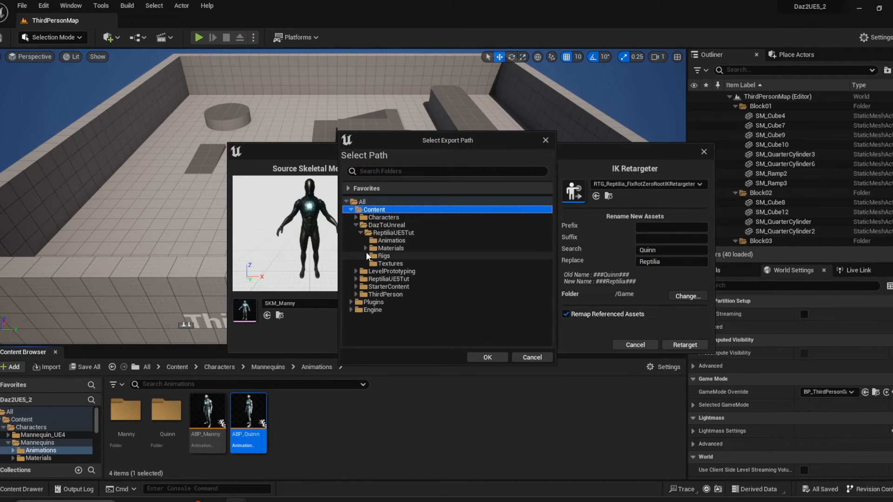
right_click(386, 239)
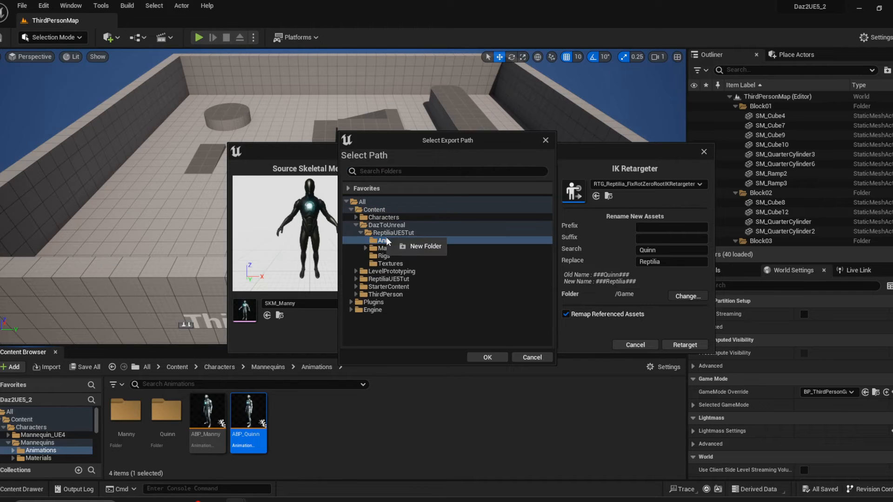
click(421, 246)
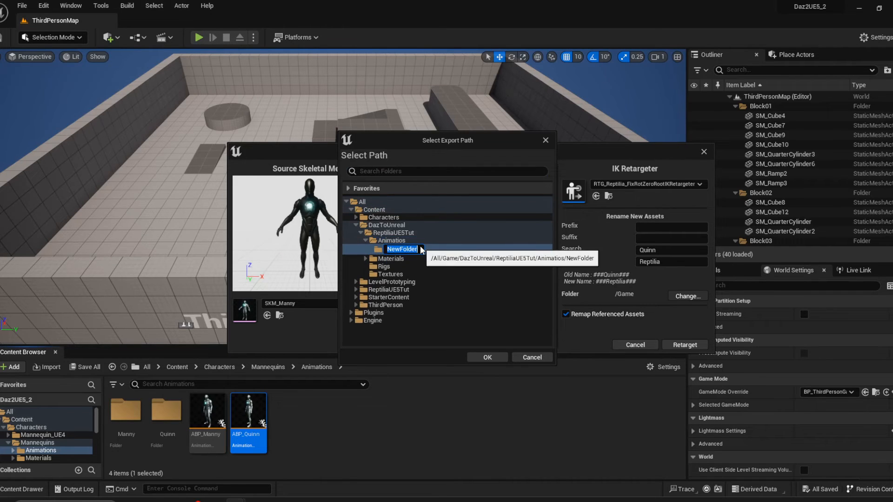
text(UE5)
key(Return)
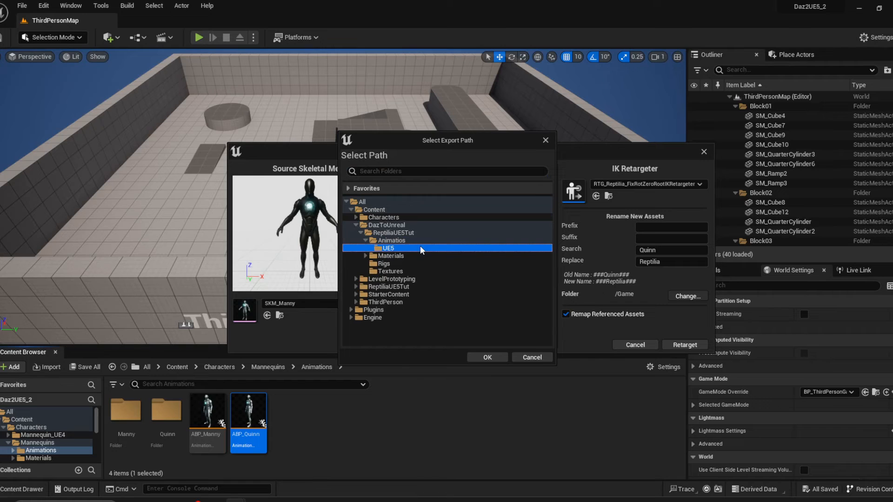
click(486, 357)
click(742, 345)
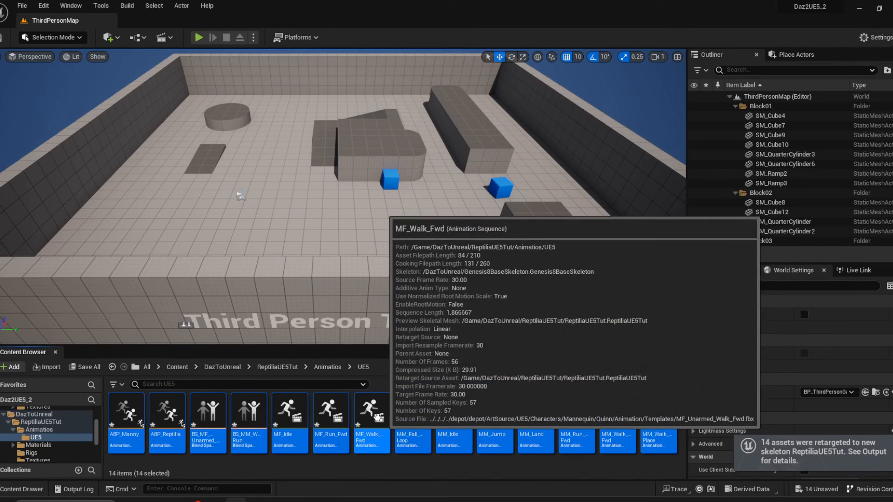
- Create a new folder named Blueprints inside the DazToUnreal/ReptiliaUE5Tut folder
click(180, 367)
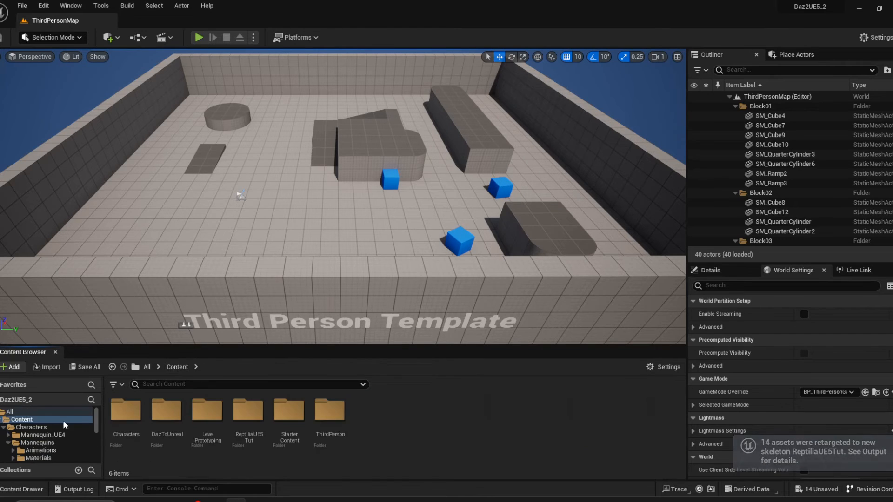
scroll(40, 451, down, 2)
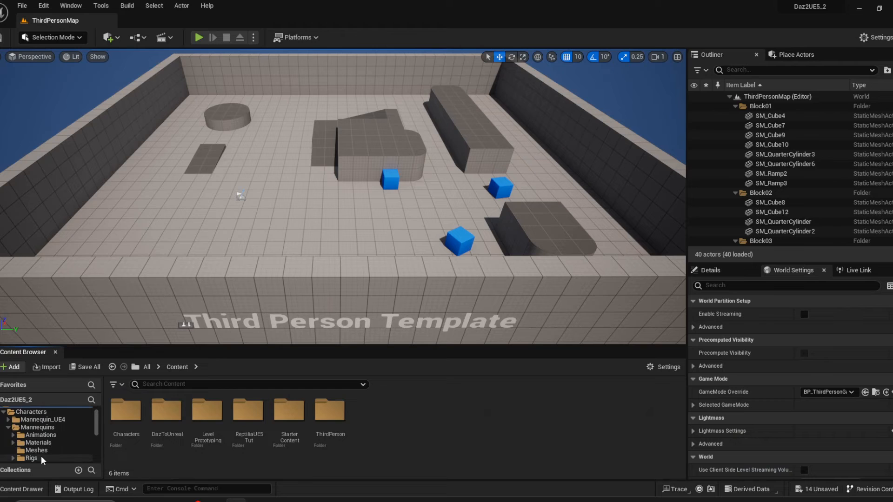
click(5, 413)
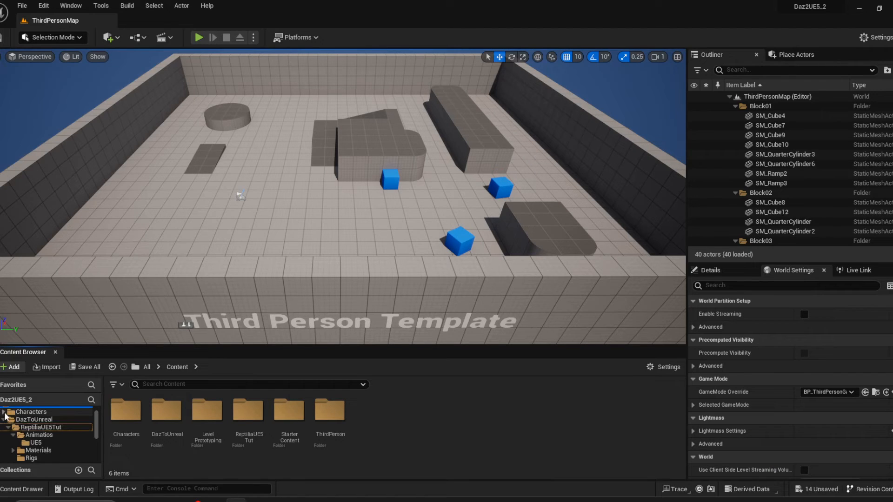
right_click(41, 430)
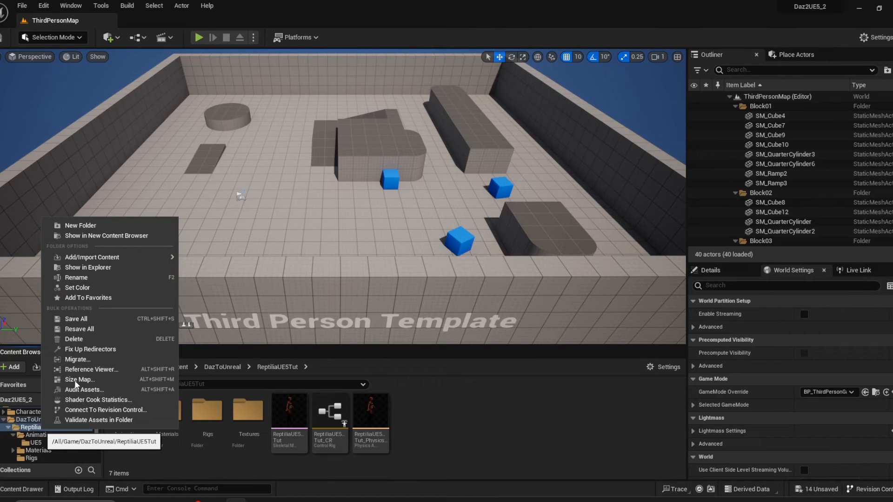
click(88, 226)
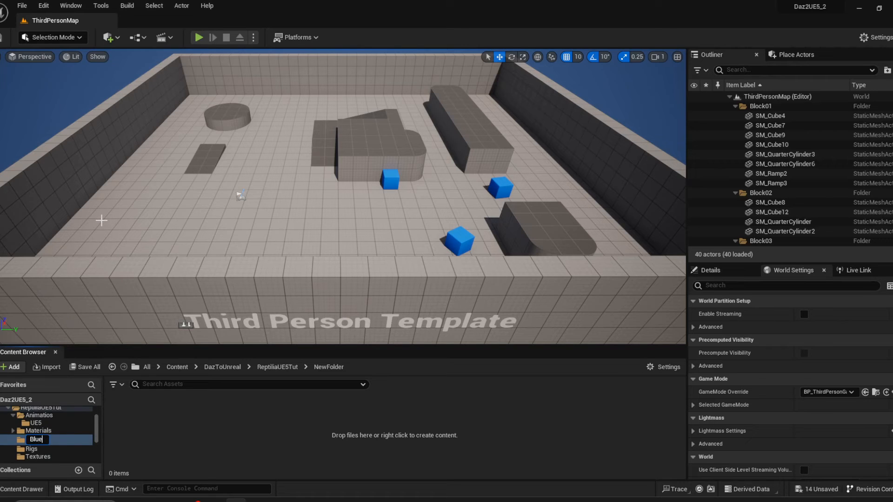
text(Blueprints)
key(Return)
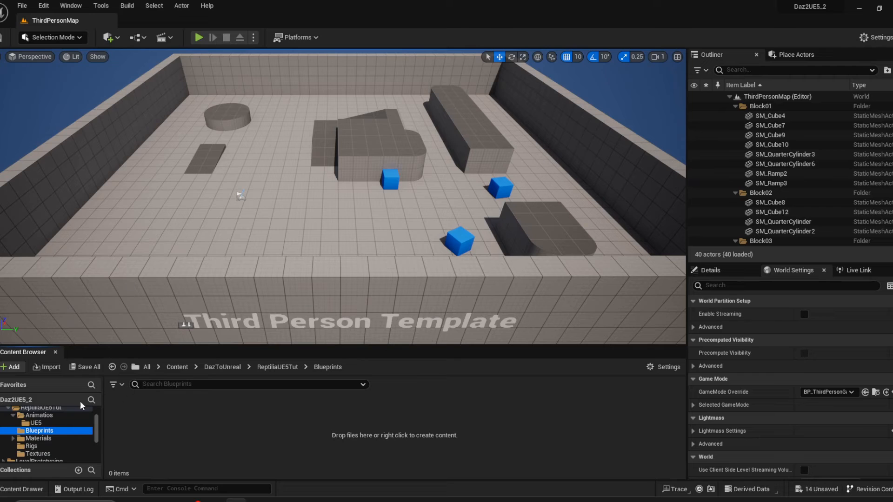
- Copy BP_ThirdPersonCharacter from the ThirdPerson/Blueprints folder into the DazToUnreal/ReptiliaUE5Tut/Blueprints folder
drag(97, 437, 99, 450)
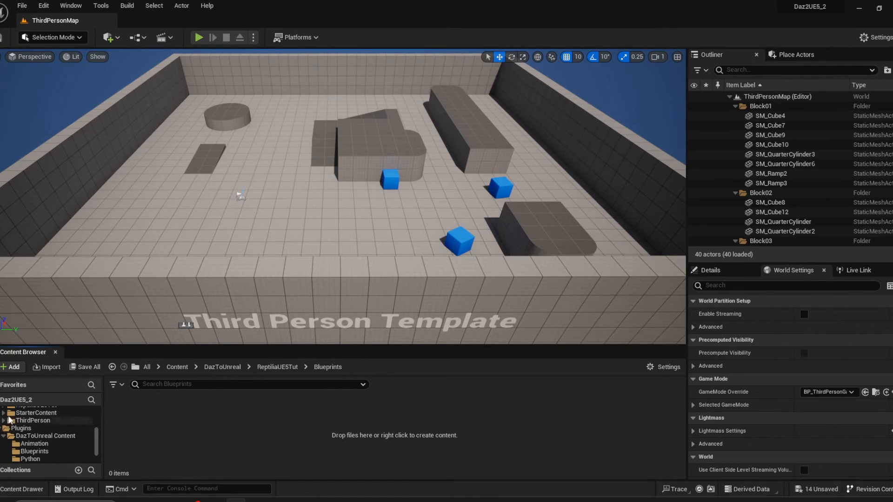
click(3, 421)
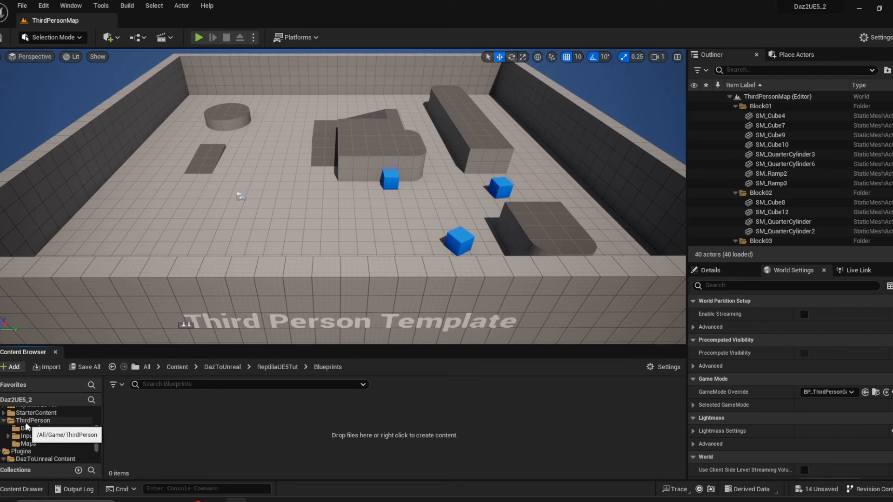
click(27, 427)
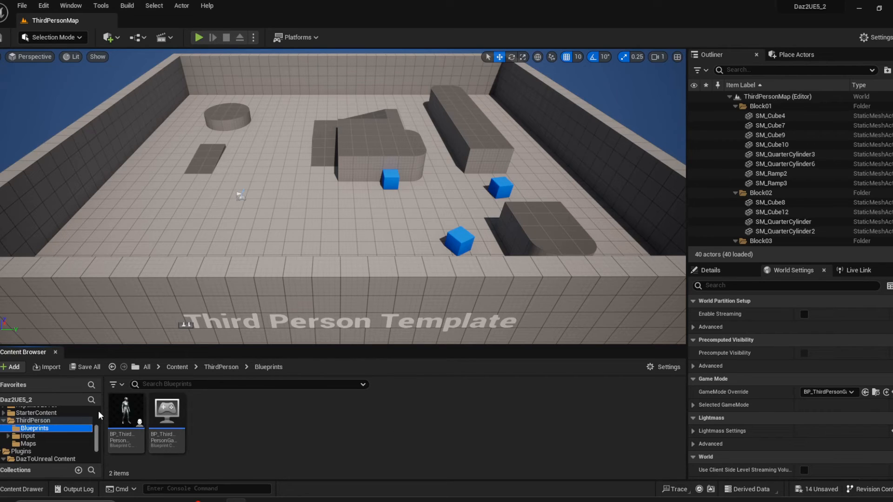
scroll(100, 418, up, 5)
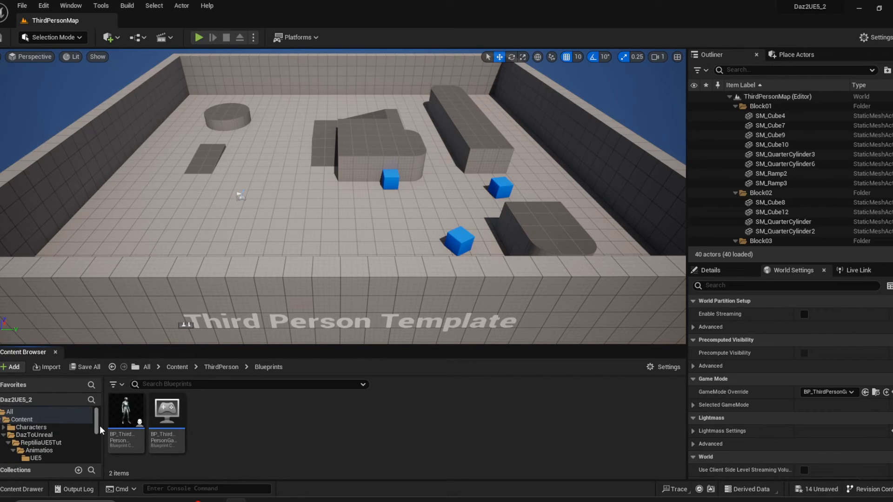
scroll(99, 426, down, 3)
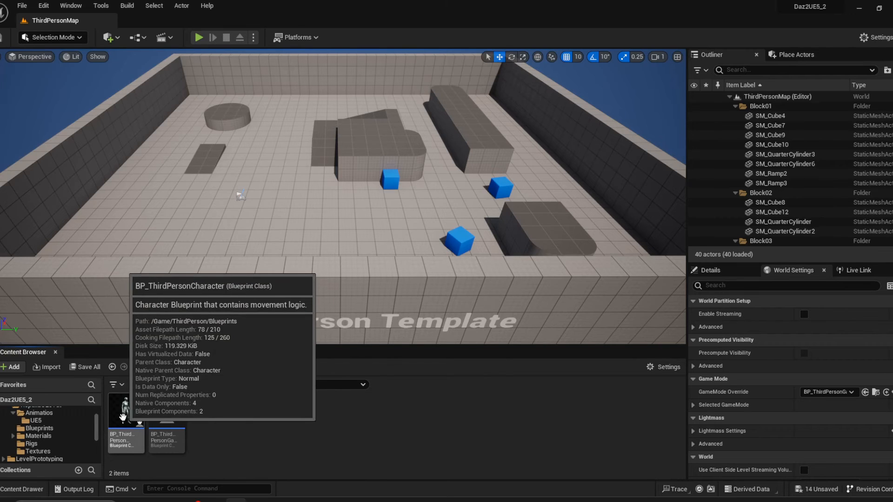
drag(125, 412, 44, 429)
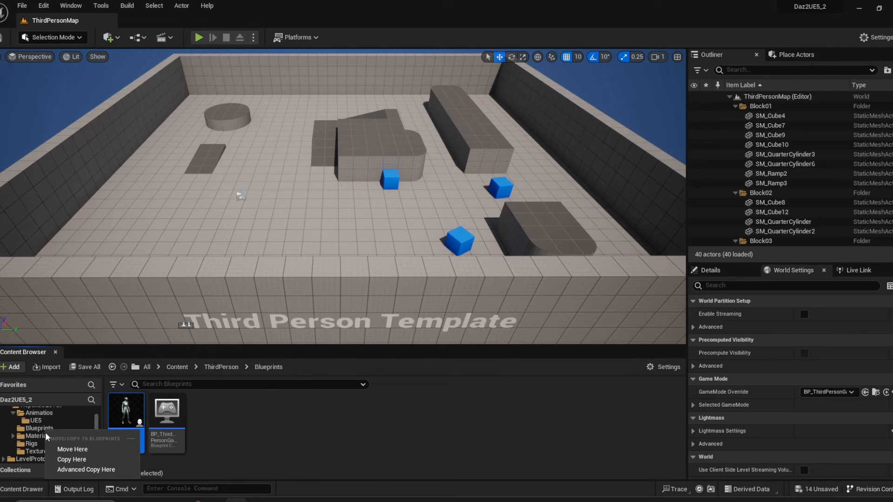
click(56, 459)
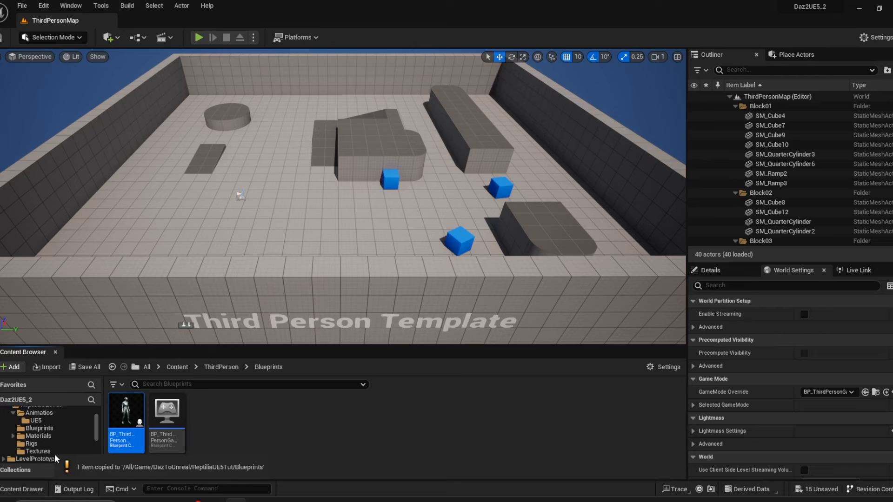
- Open the copied BP_ThirdPersonCharacter from ReptiliaUE5Tut/Blueprints and set its mesh component's Skeletal Mesh Asset to ReptiliaUE5Tut
click(39, 428)
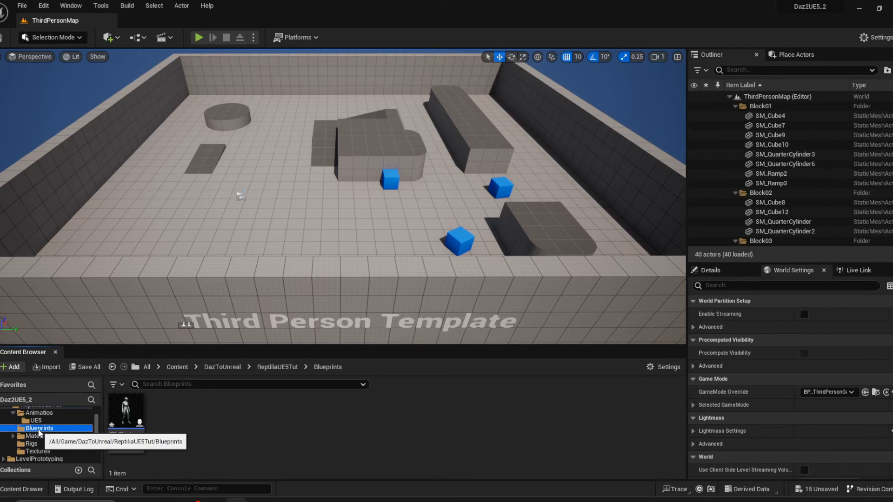
double_click(113, 425)
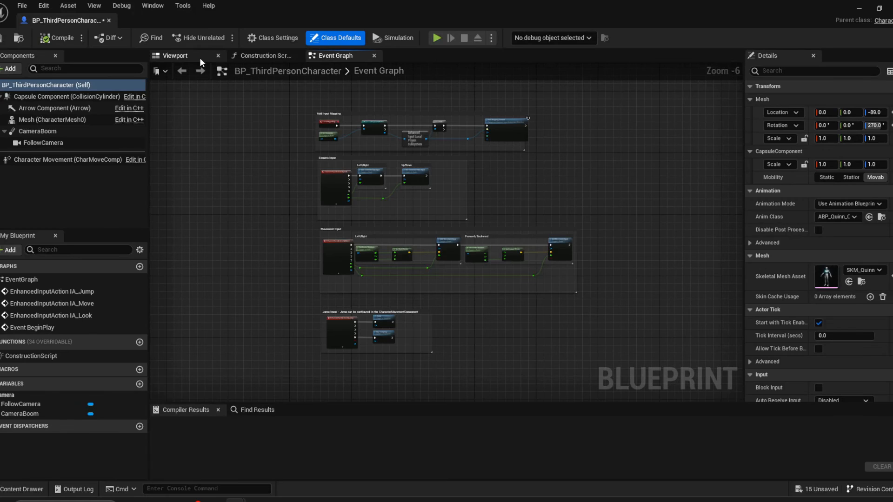
click(197, 55)
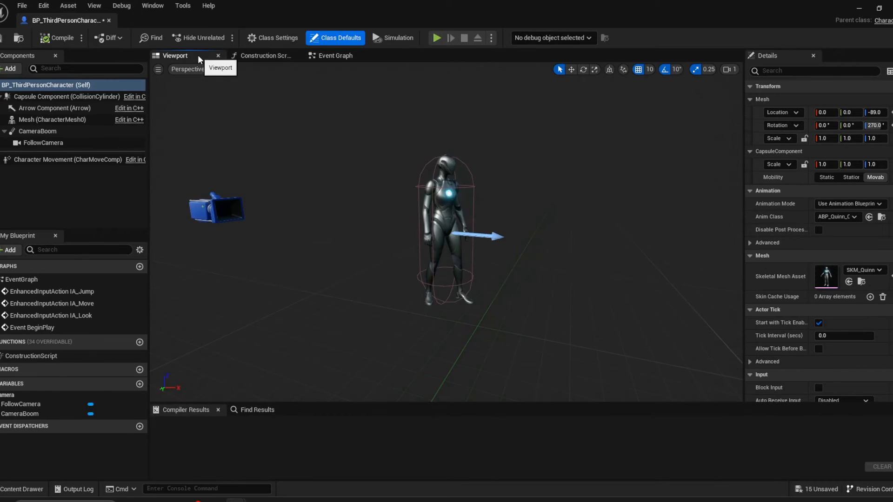
click(445, 218)
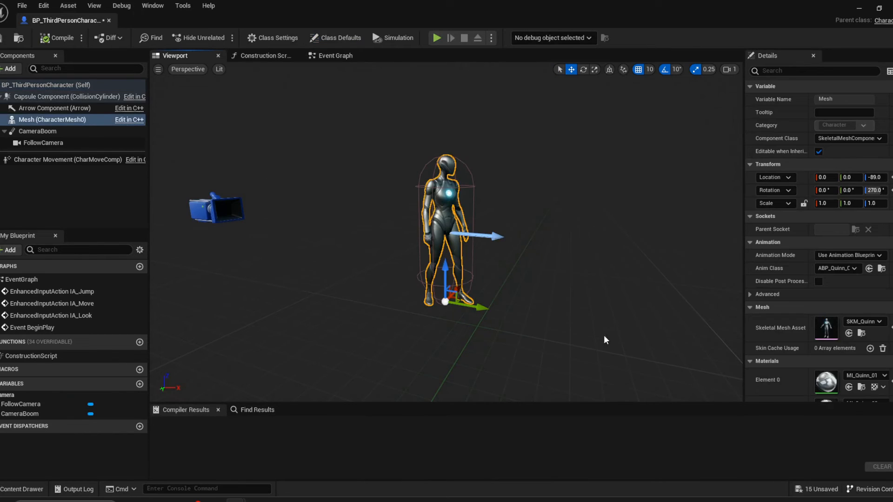
click(865, 322)
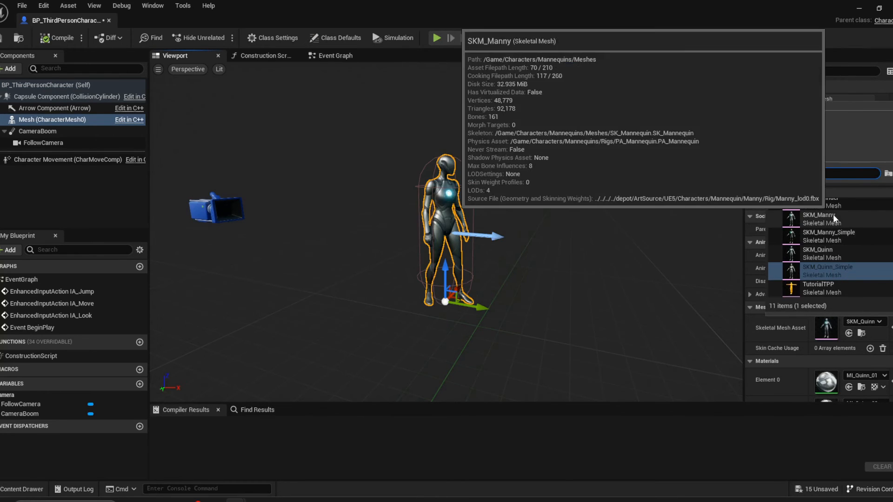
scroll(819, 247, up, 1)
scroll(820, 246, up, 3)
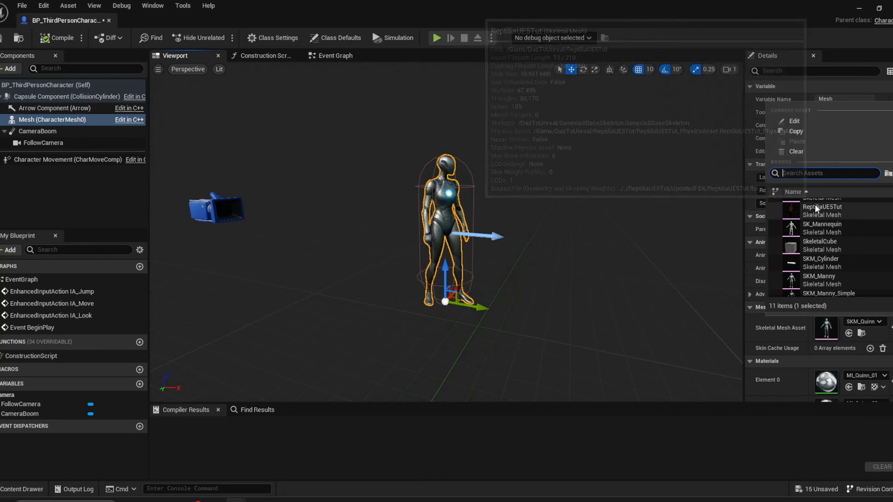
click(815, 205)
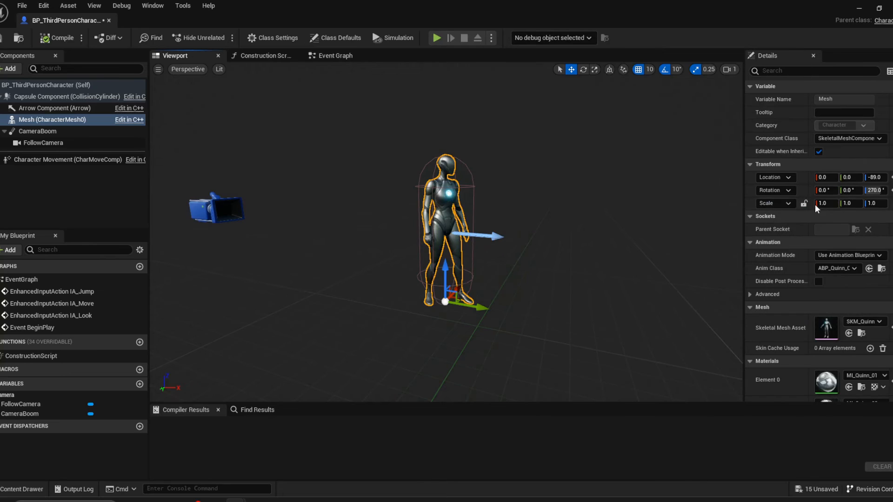
- Set the character mesh's Anim Class to ABP_Reptilia, and compile and save the blueprint
click(838, 269)
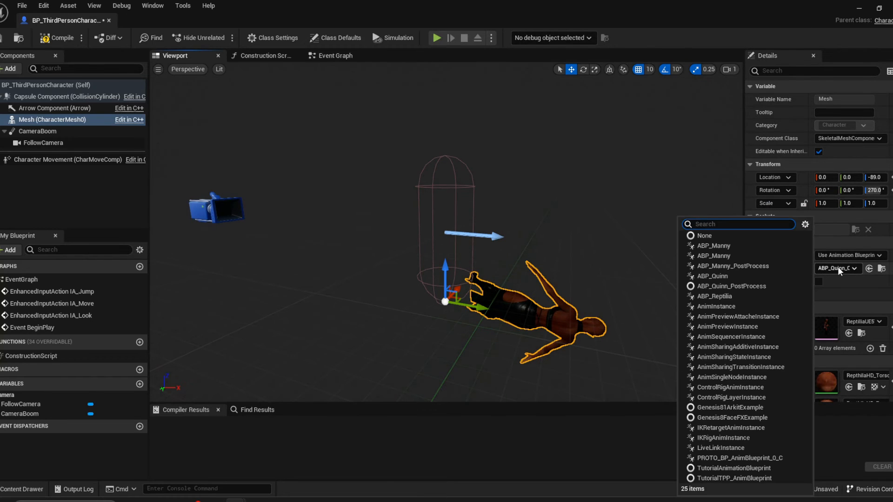
click(740, 299)
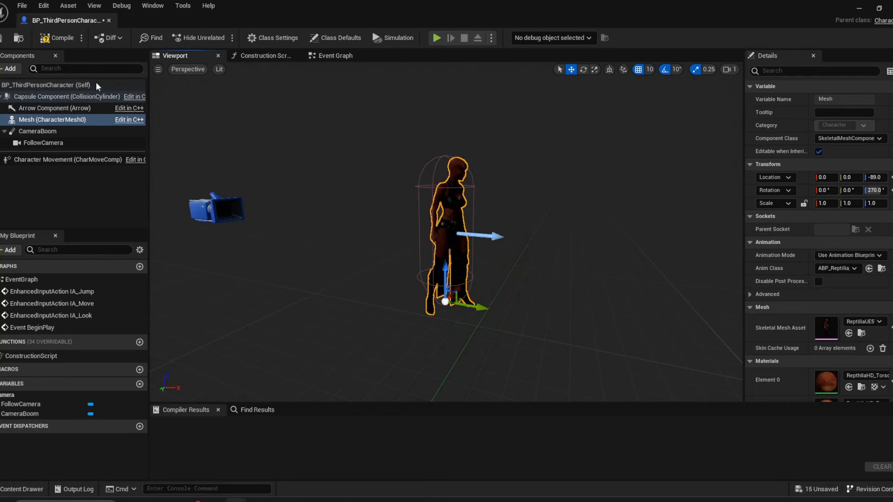
click(55, 38)
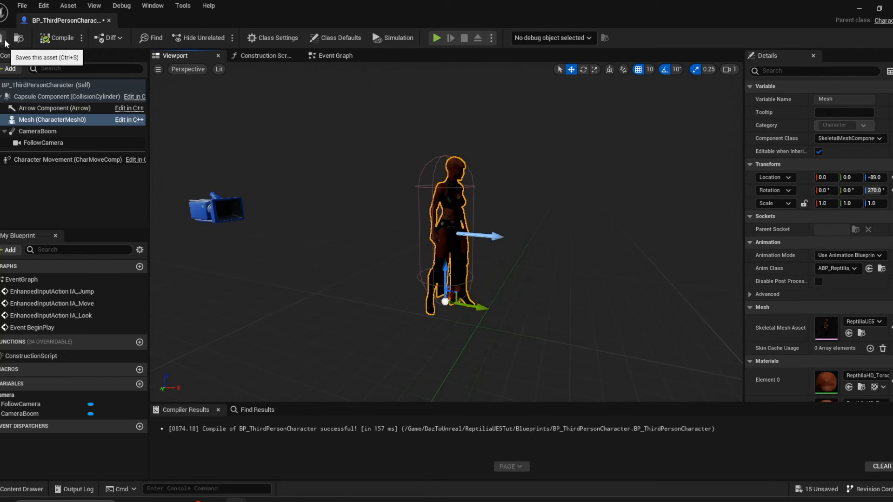
click(2, 38)
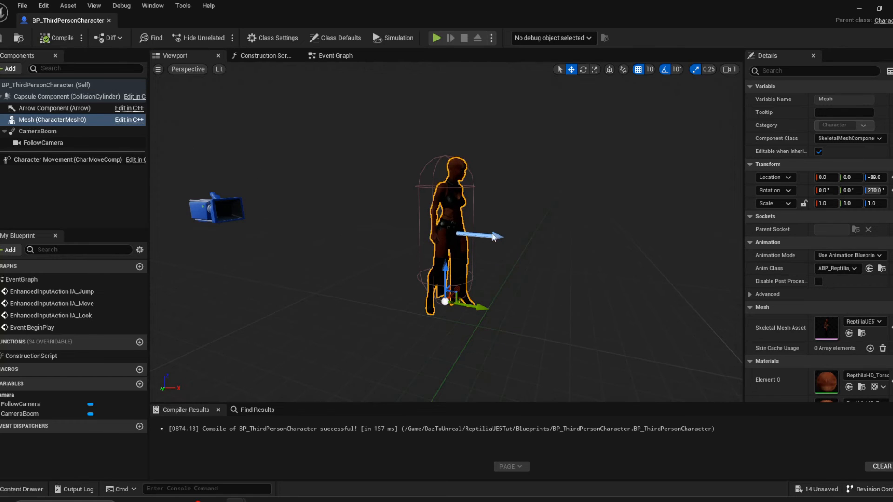
- Set the character mesh's Z rotation to -90°, and compile and save the blueprint
click(874, 191)
text(-)
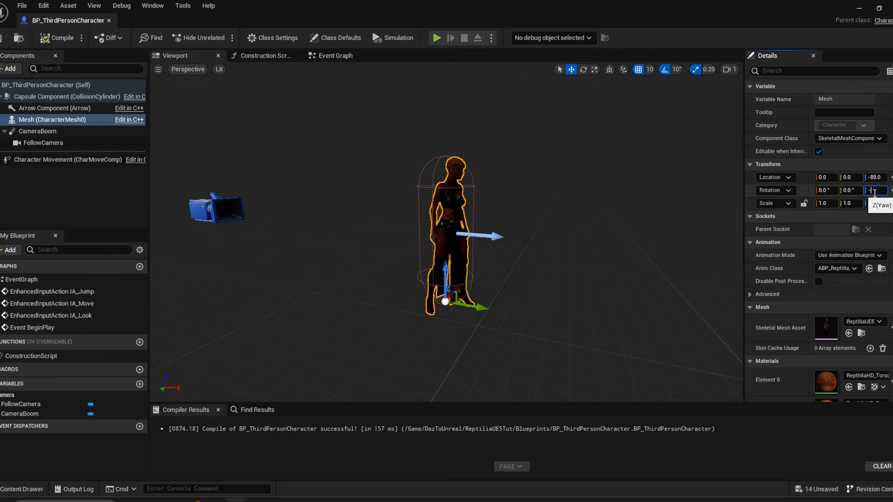
text(90)
key(Return)
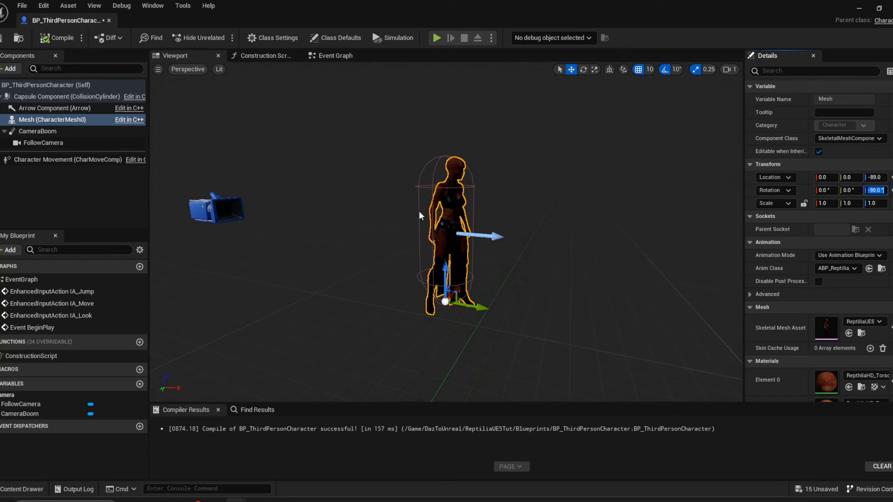
click(58, 38)
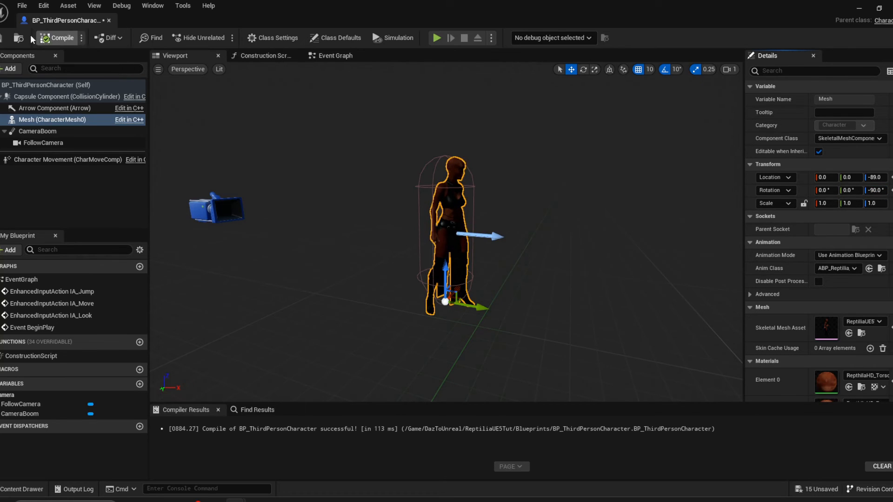
click(1, 38)
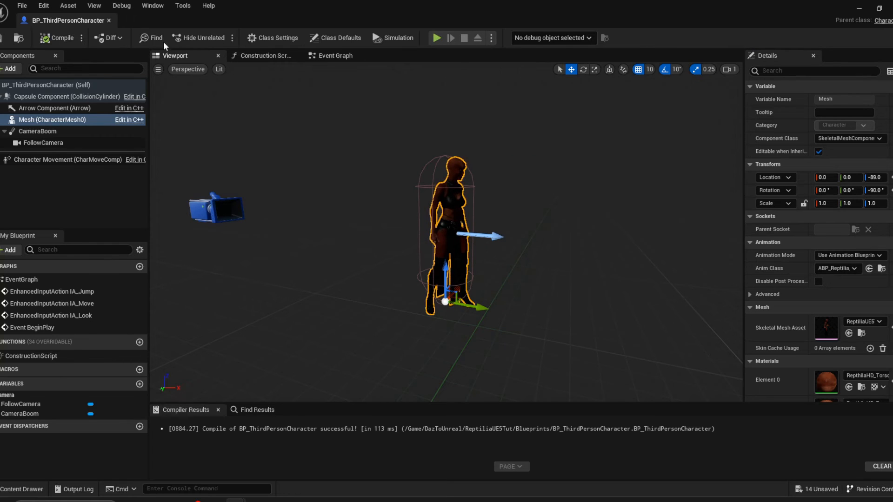
- Dock the blueprint editor beside the ThirdPersonMap level and expand Selected GameMode in the level's world settings
drag(73, 21, 169, 24)
click(76, 19)
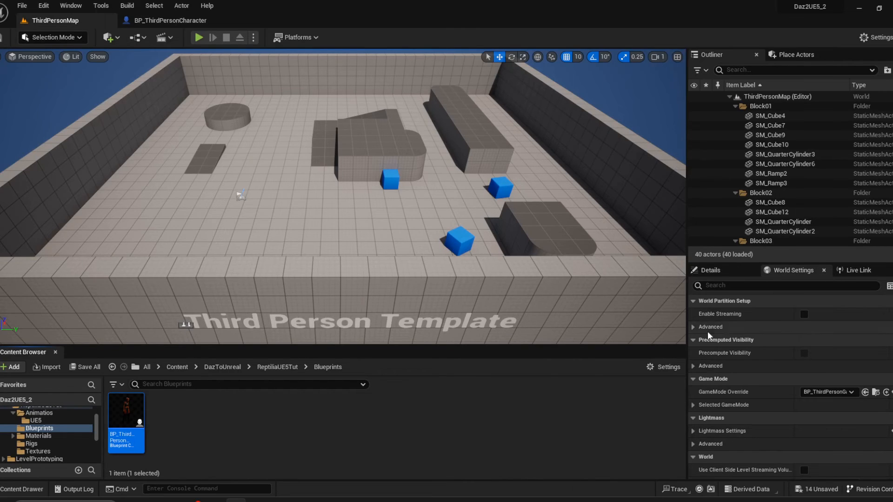
click(693, 405)
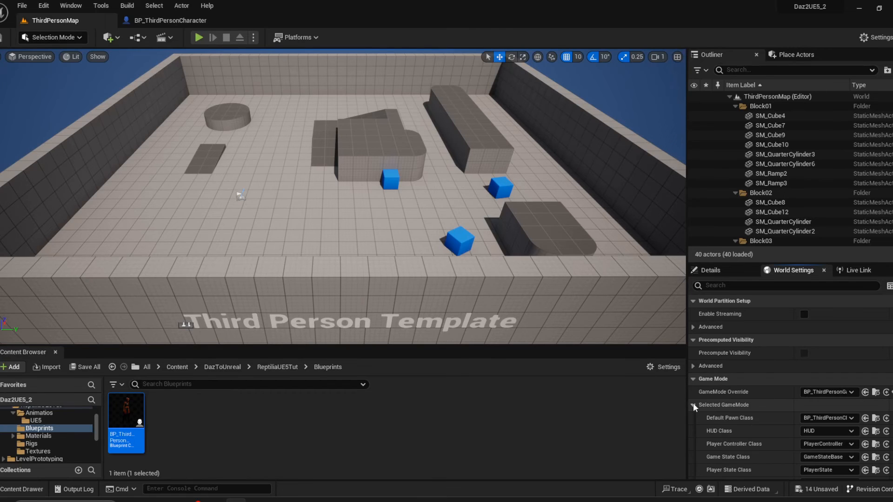
click(834, 417)
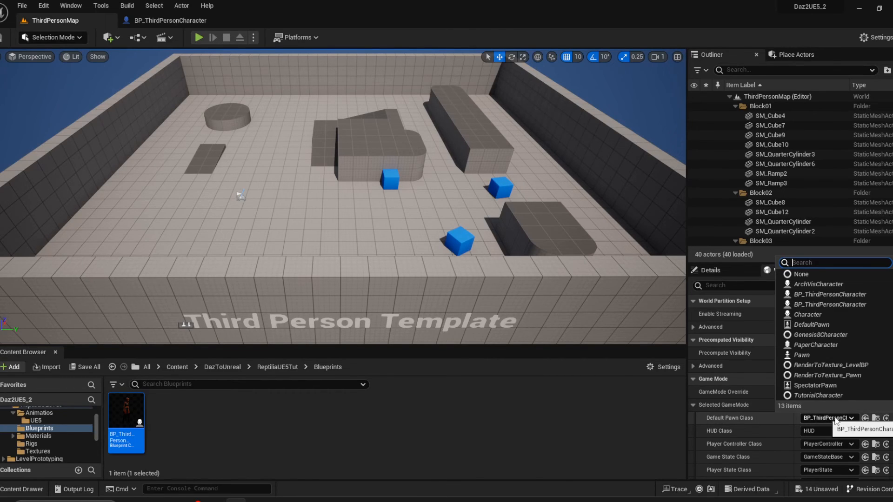
- Rename the copied character blueprint in ReptiliaUE5Tut/Blueprints as BP_Reptilia
click(117, 444)
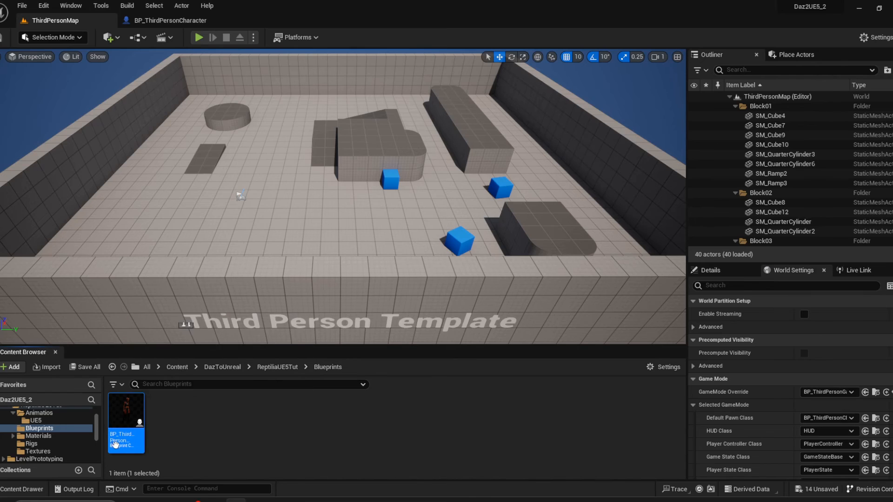
click(118, 441)
text(BP_Reptilia)
key(Return)
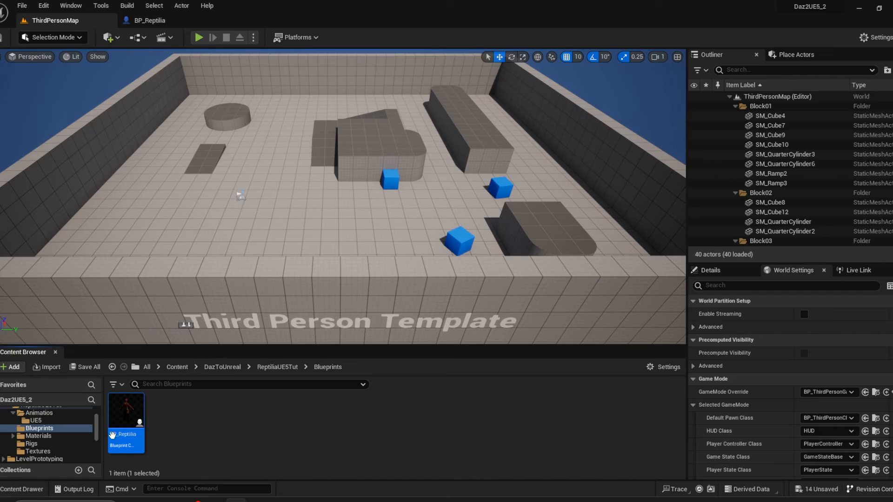
- Check the renamed blueprint in its editor and set ThirdPersonMap's Default Pawn Class to BP_Reptilia
double_click(125, 410)
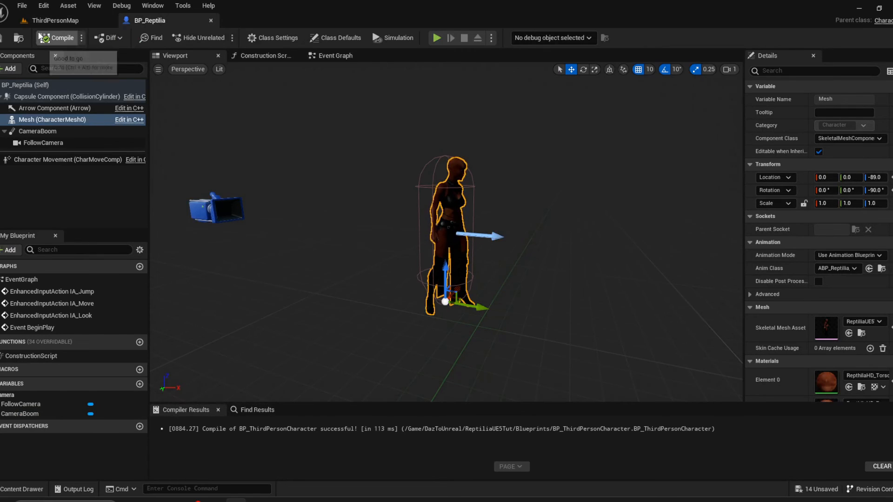
click(55, 20)
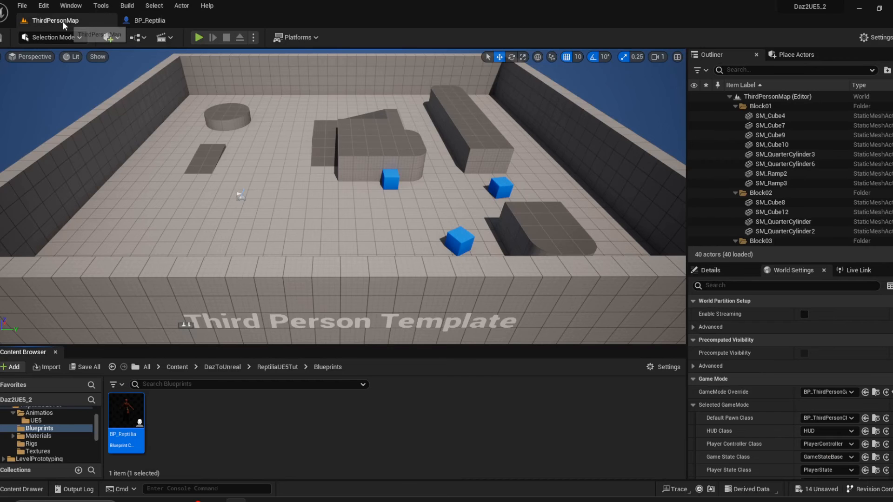
click(833, 418)
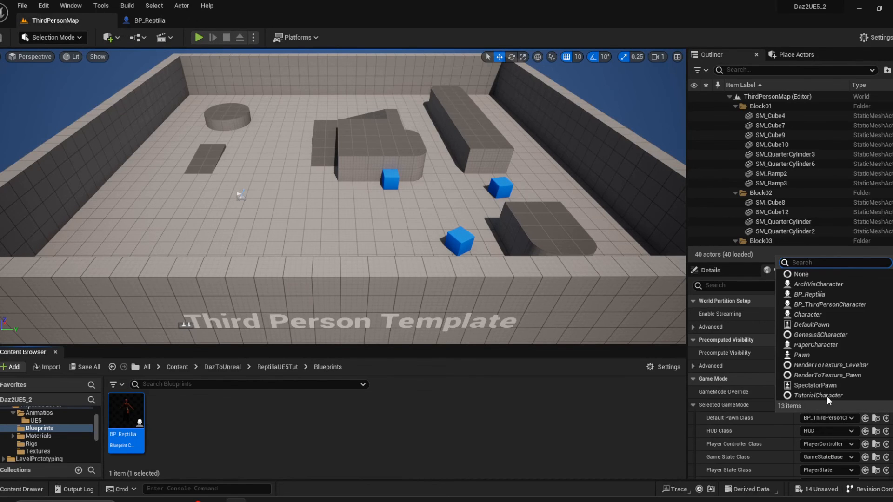
click(821, 294)
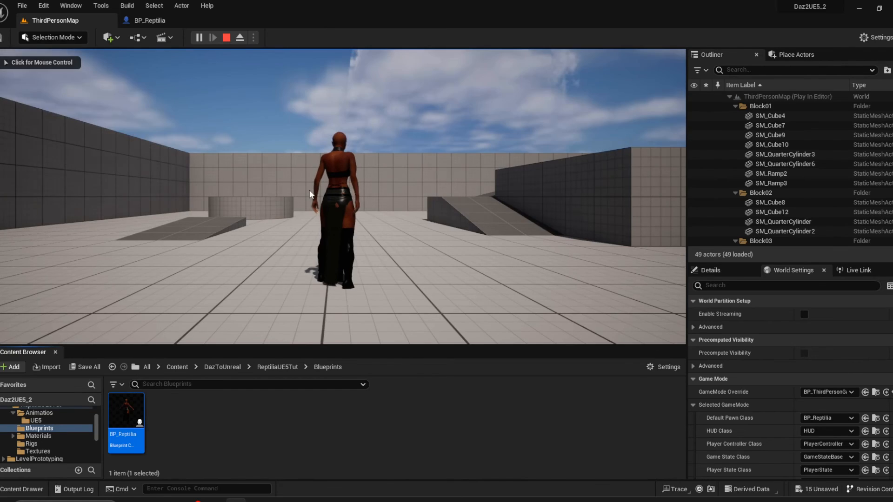
- Play-test the Reptilia character by running it around the level and its ramp, and end the play session
click(301, 151)
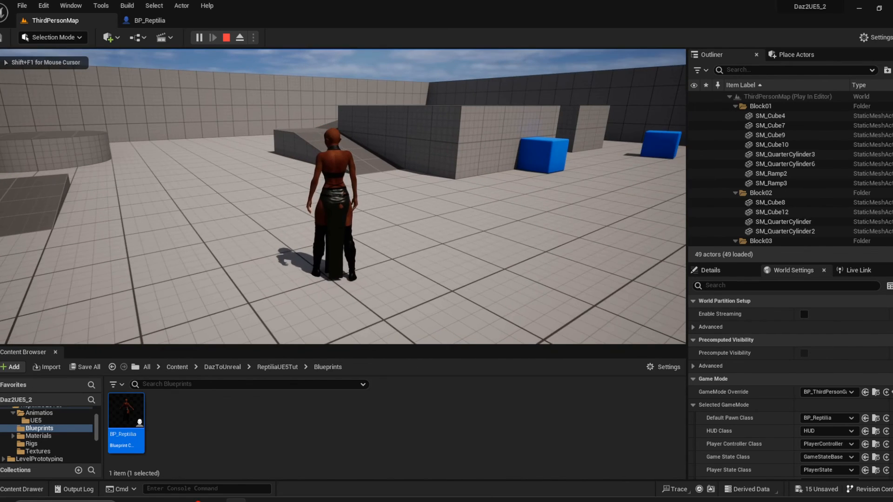
key(w)
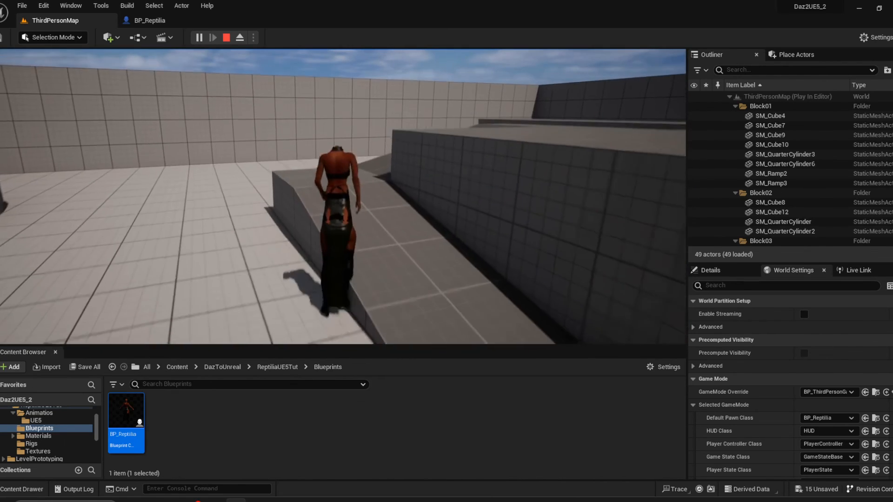
key(w)
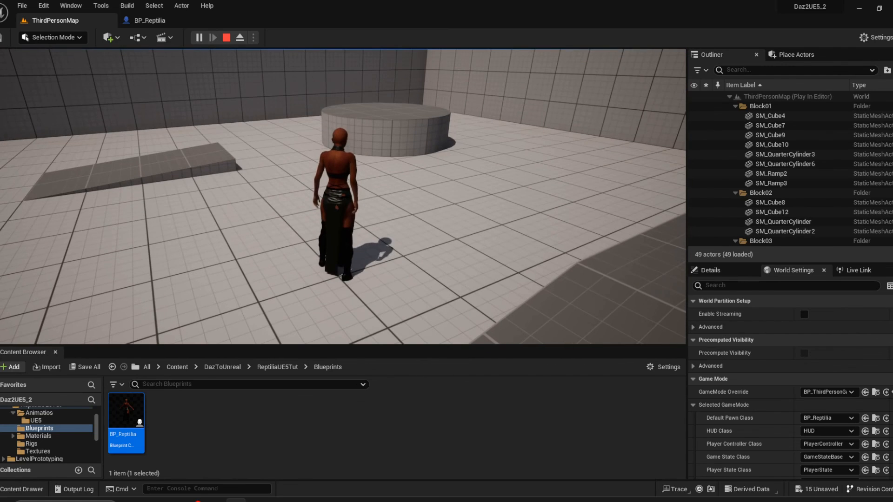
key(Escape)
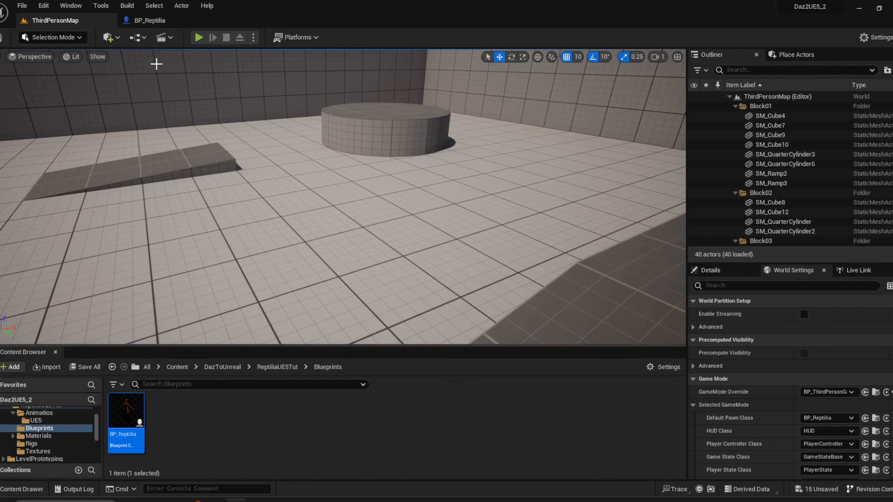
- Locate the anim class used by BP_Reptilia's mesh in the Animatios/UE5 folder and open the AnimGraph of its parent ABP_Manny
click(151, 21)
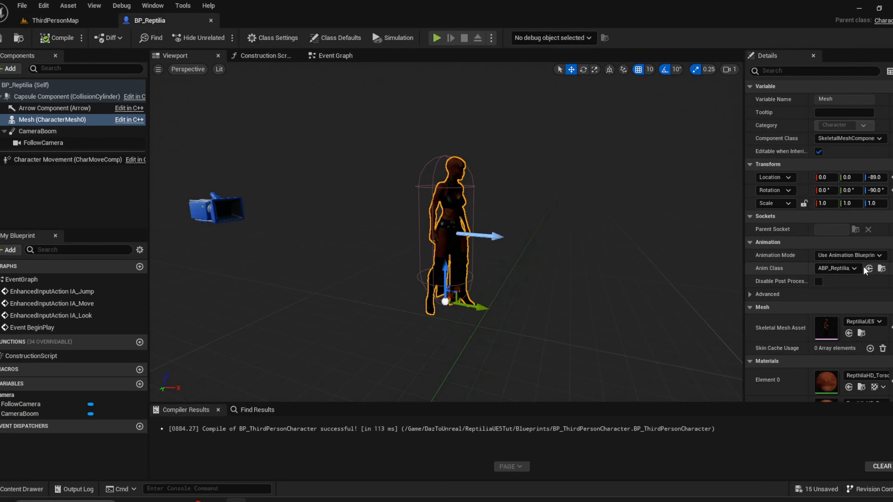
click(881, 268)
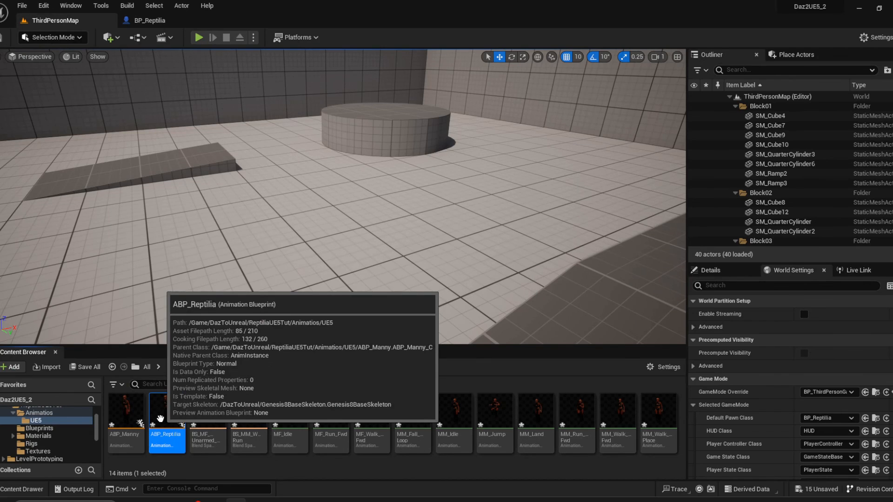
double_click(124, 414)
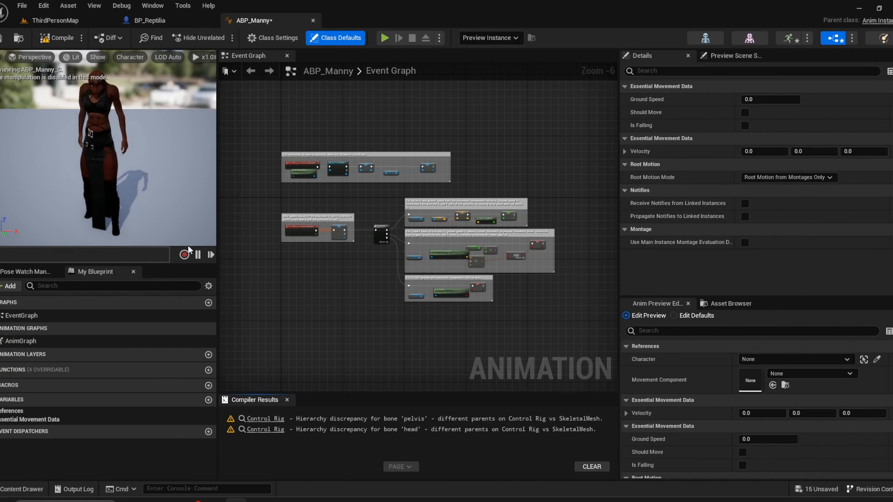
double_click(69, 340)
- Set the AnimGraph's Control Rig node to the CR_Reptilia_BasicFootIK class, then compile and save ABP_Manny
click(521, 267)
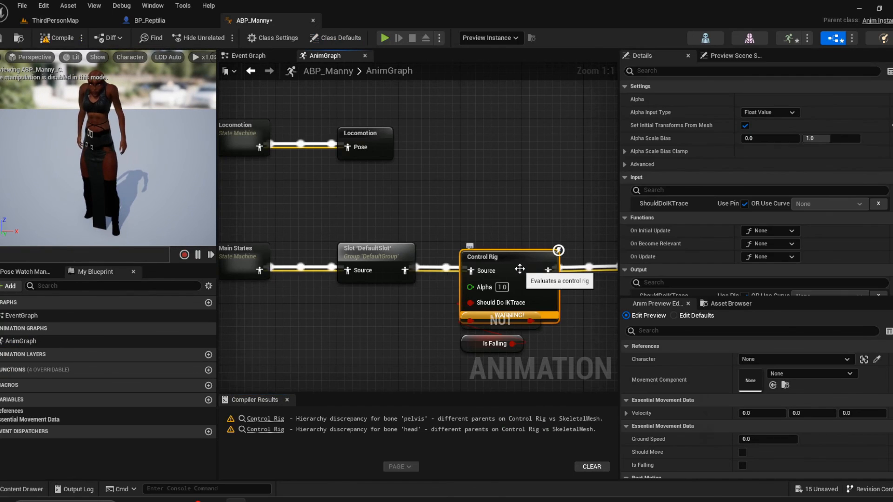
scroll(688, 244, down, 3)
scroll(688, 244, down, 3)
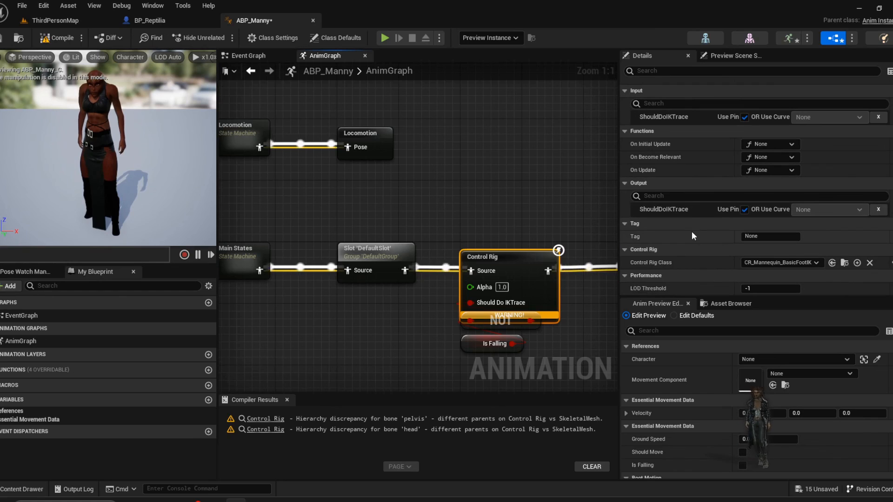
click(789, 263)
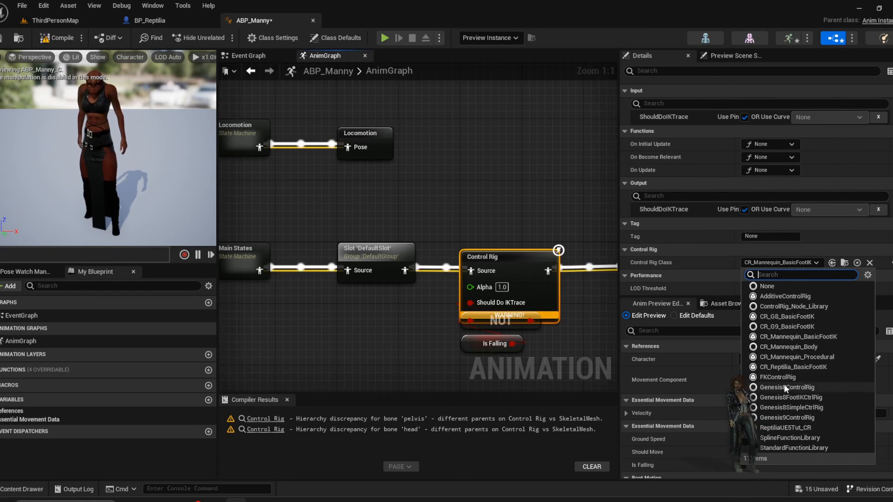
click(785, 366)
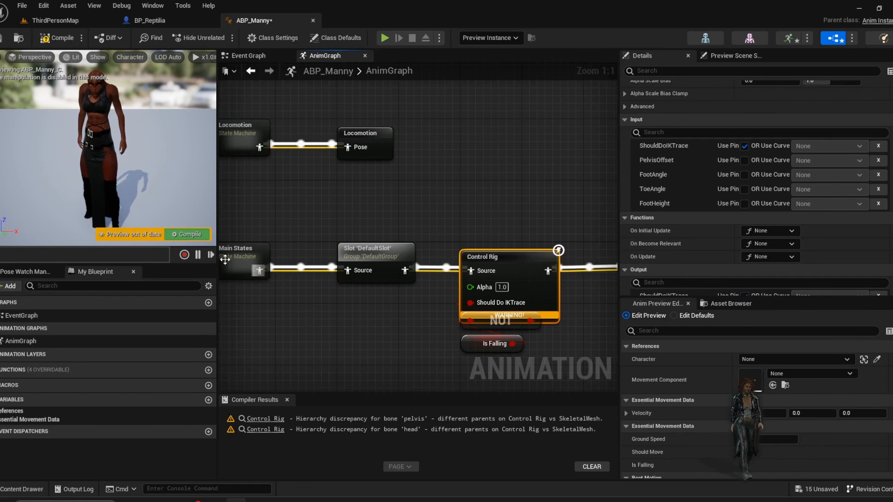
click(63, 37)
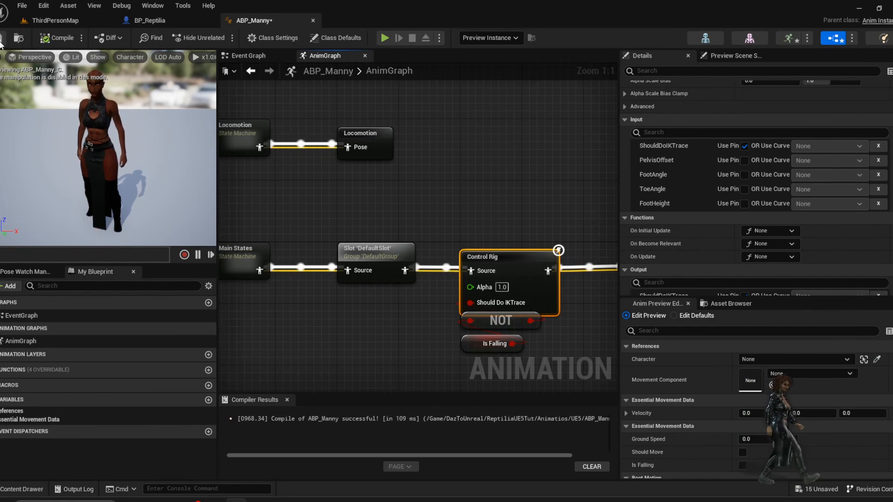
- Play-test ThirdPersonMap with the new foot IK rig, running the character around the ramps, stopping on slopes and jumping
click(77, 21)
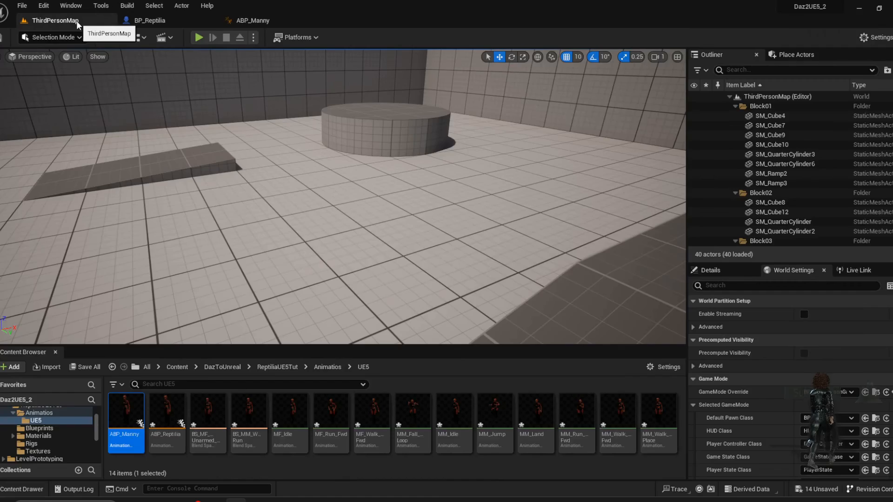
click(198, 38)
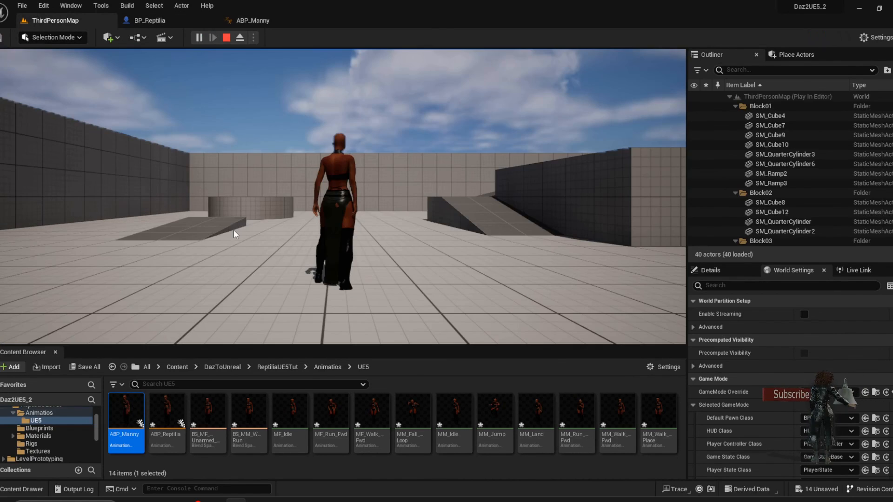
click(233, 230)
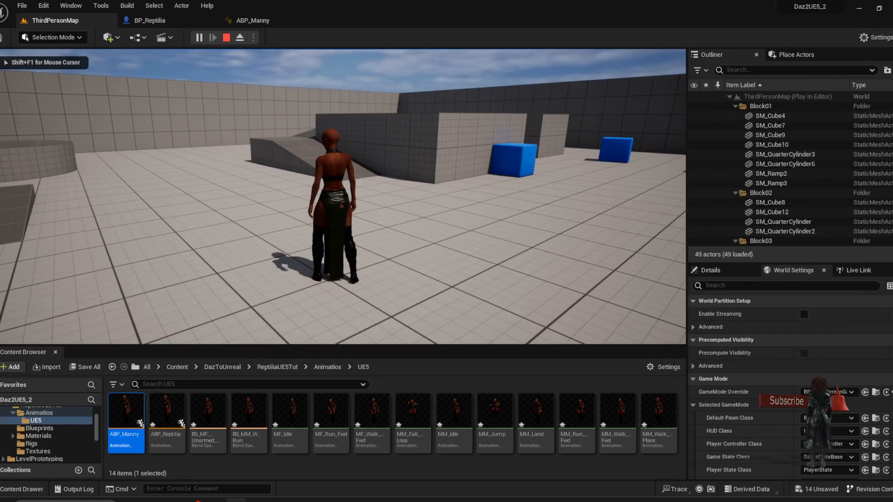
key(w)
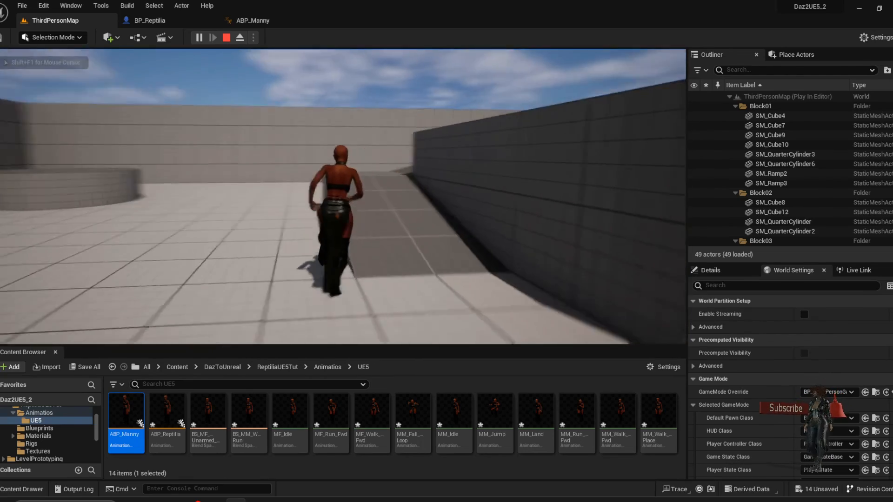
key(w)
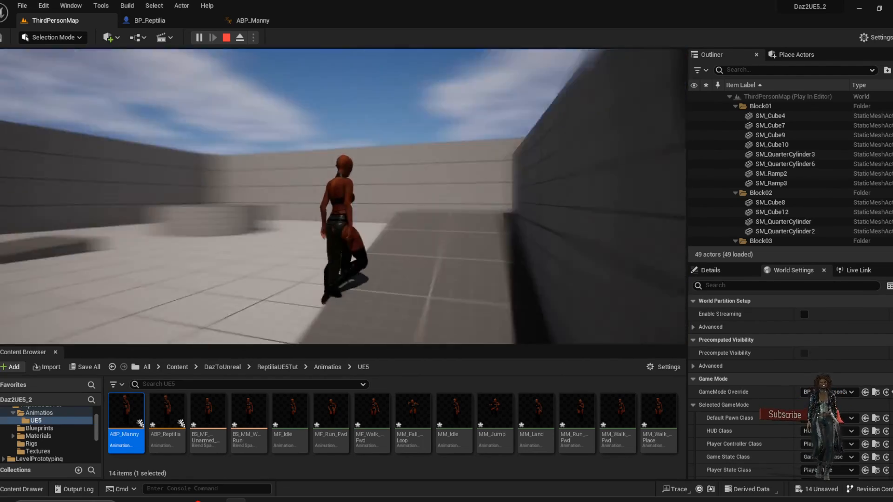
key(w)
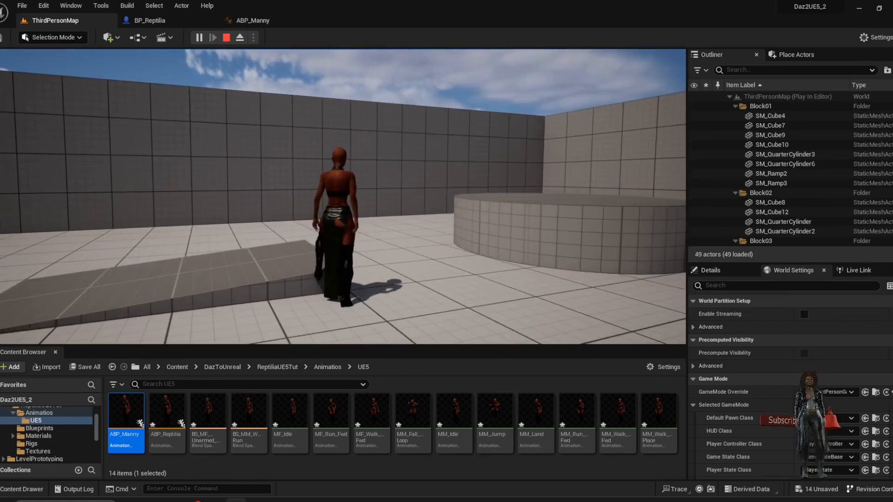
key(w)
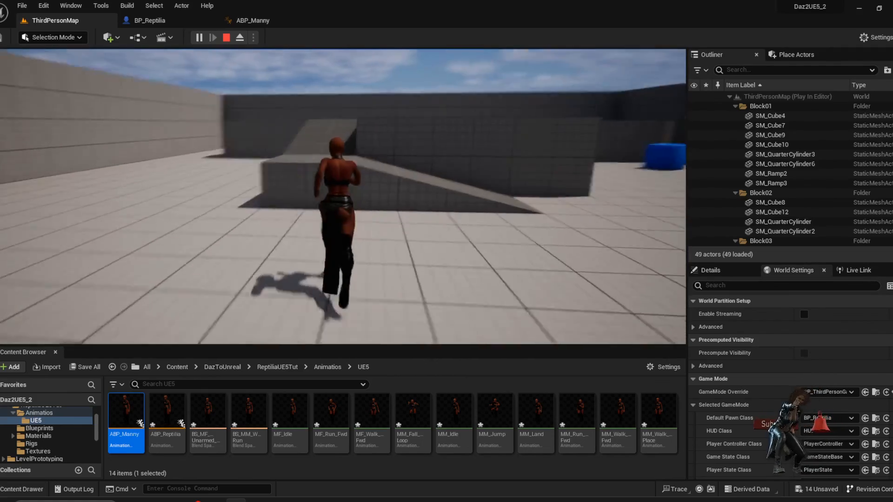
key(space)
key(w)
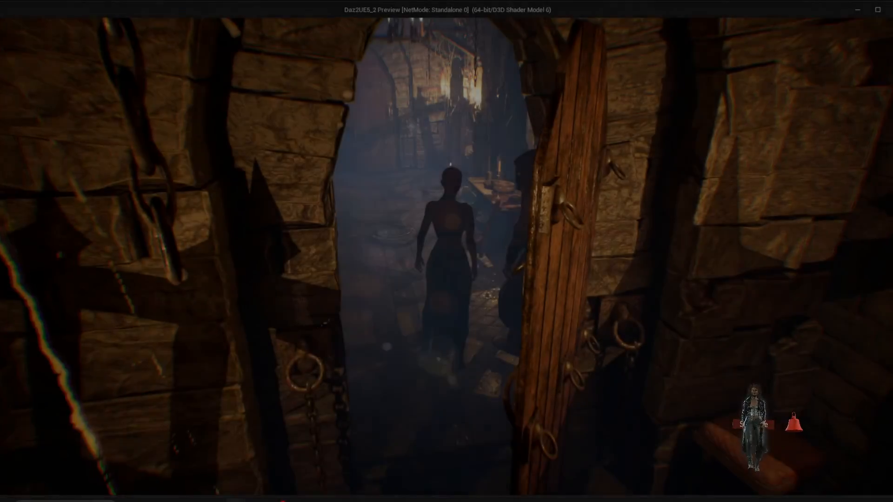